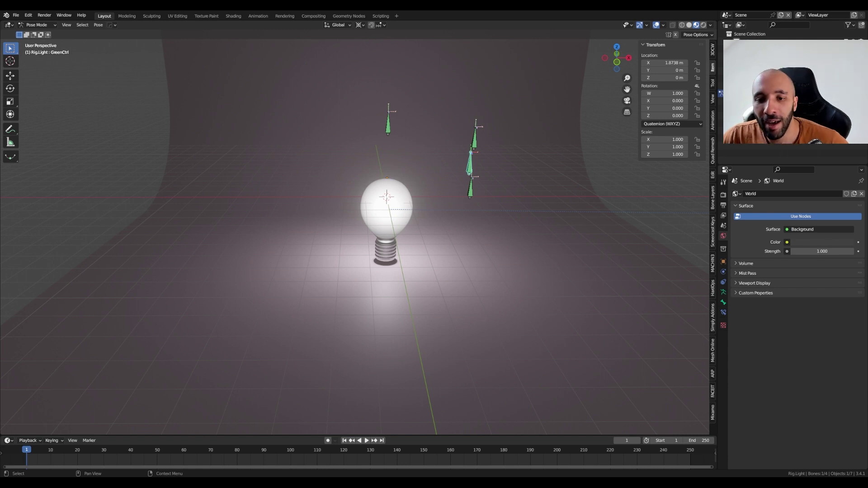
# Step: Switch the light rig from Pose Mode to Object Mode
pyautogui.moveTo(384, 226)
pyautogui.mouseDown(button='middle')
pyautogui.moveTo(369, 227)
pyautogui.moveTo(383, 229)
pyautogui.mouseUp(button='middle')
pyautogui.hotkey('ctrl', 'Tab')
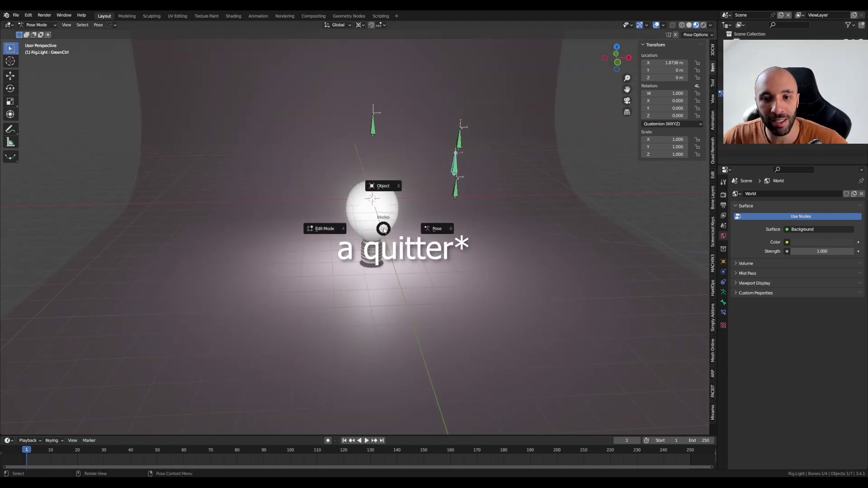
pyautogui.click(379, 189)
pyautogui.moveTo(379, 194); pyautogui.dragTo(399, 216, button='middle')
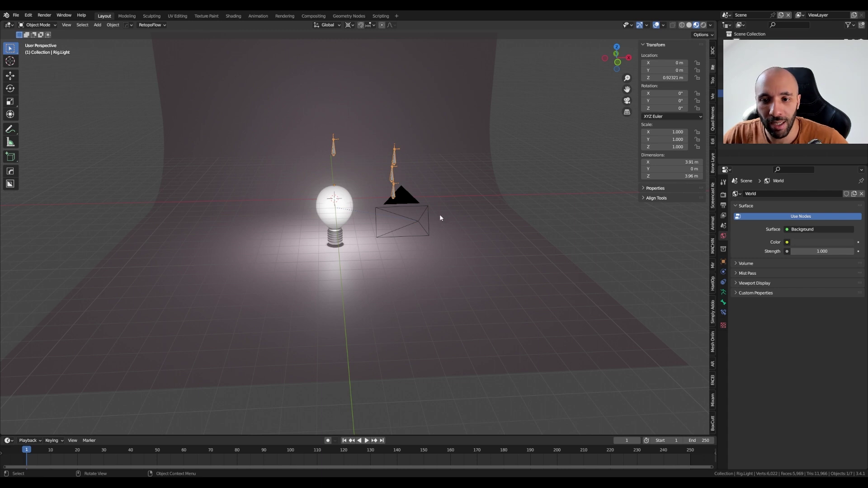
# Step: Place the 3D cursor in the empty area beside the backdrop and add a text object there
pyautogui.moveTo(442, 216); pyautogui.dragTo(410, 225, button='middle')
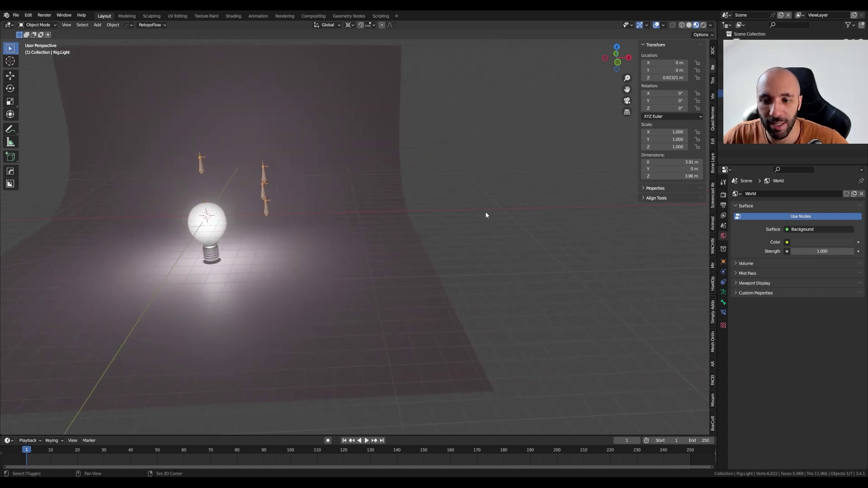
pyautogui.press('shift')
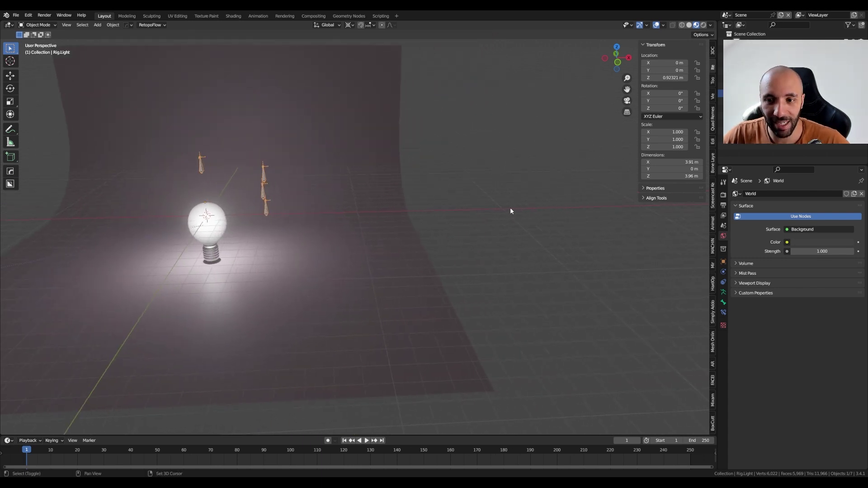
pyautogui.keyDown('shift'); pyautogui.rightClick(509, 210); pyautogui.keyUp('shift')
pyautogui.keyDown('shift'); pyautogui.moveTo(523, 223); pyautogui.dragTo(472, 235, button='middle'); pyautogui.keyUp('shift')
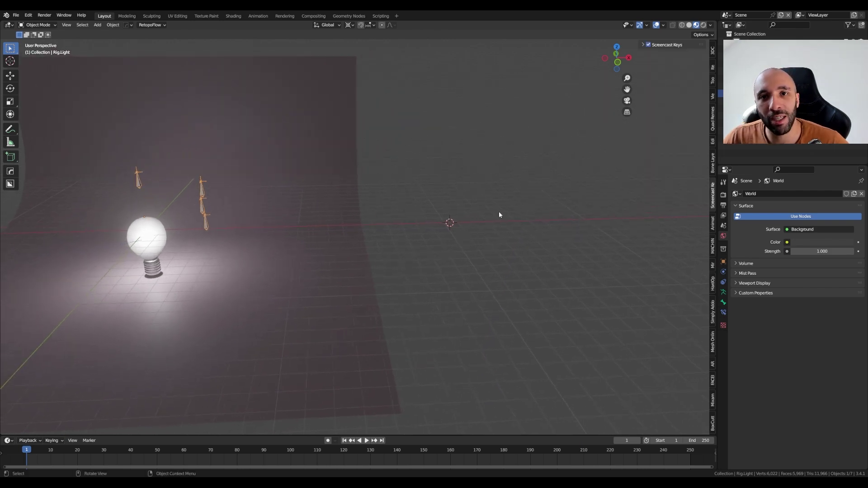
pyautogui.hotkey('shift', 'a')
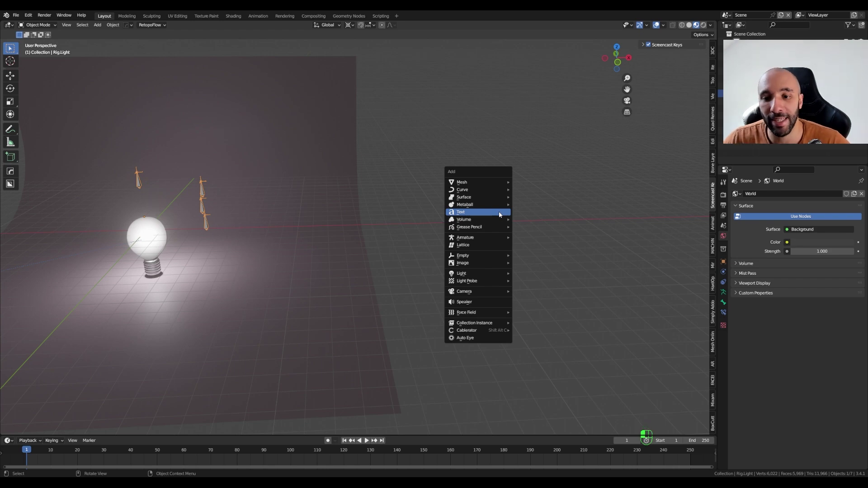
pyautogui.click(475, 212)
# Step: Rotate the text object 90 degrees about the X axis so it stands upright
pyautogui.scroll(5, 470, 224)
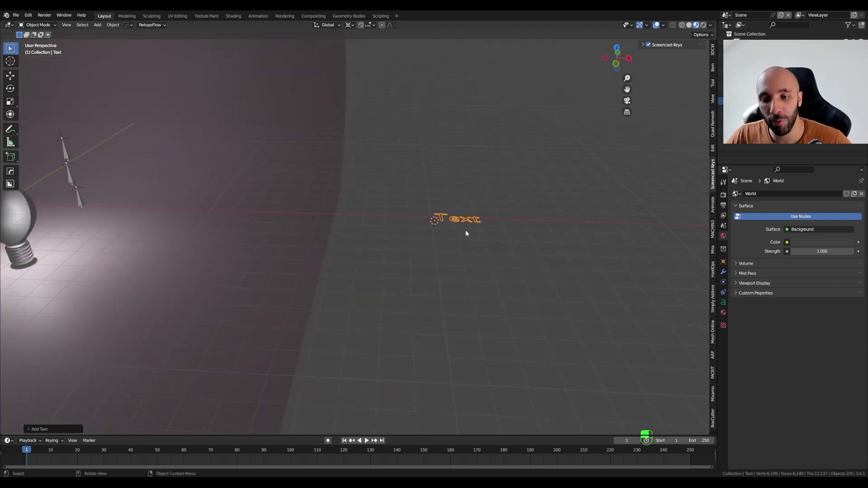
pyautogui.write('r')
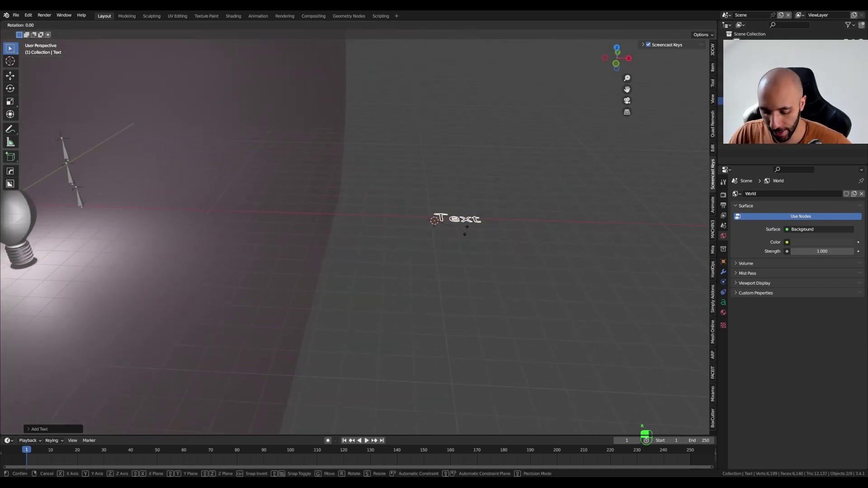
pyautogui.write('x90')
pyautogui.press('Return')
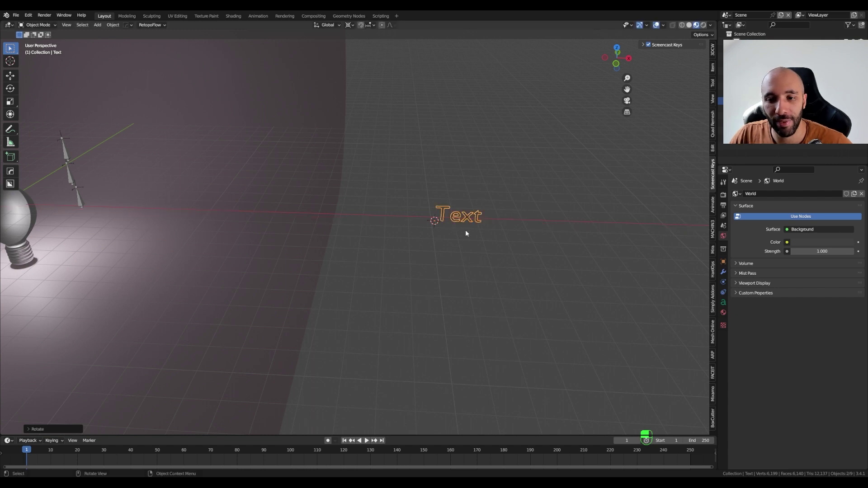
# Step: Show the viewport in solid shading and replace the text object's wording with "rgb", returning to Object Mode
pyautogui.moveTo(465, 230); pyautogui.dragTo(456, 209, button='middle')
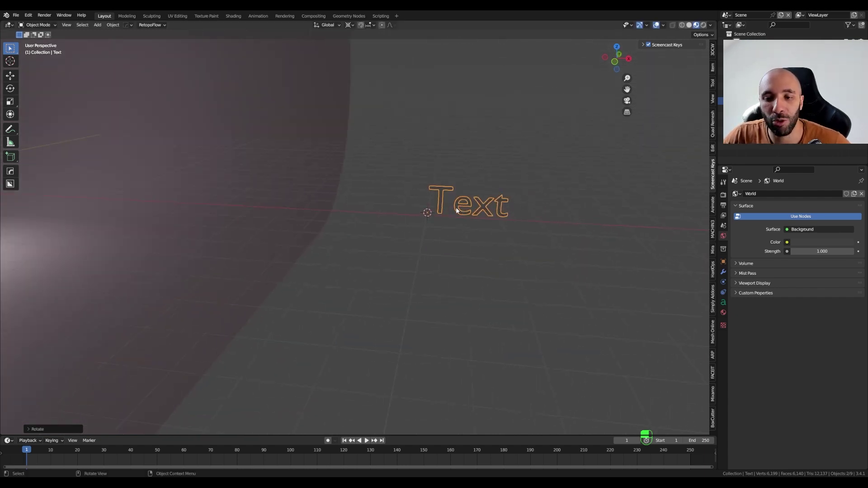
pyautogui.press('Tab')
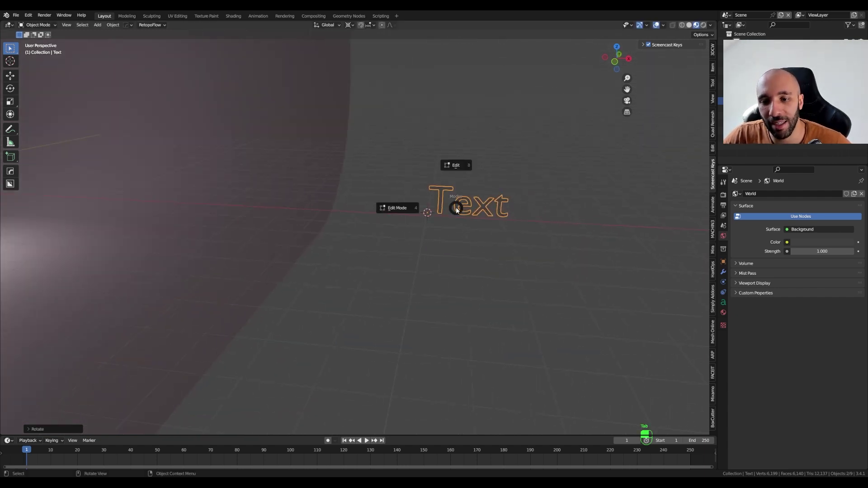
pyautogui.click(689, 25)
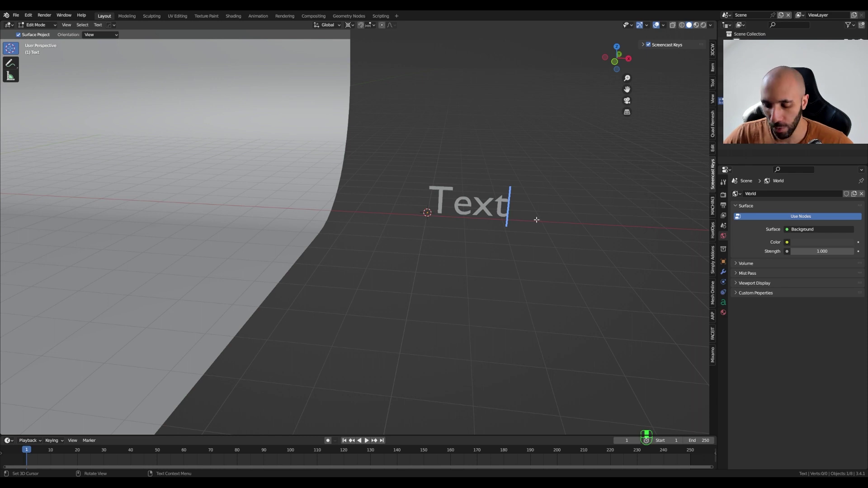
pyautogui.press('BackSpace')
pyautogui.press('BackSpace')
pyautogui.press('BackSpace')
pyautogui.press('BackSpace')
pyautogui.press('BackSpace')
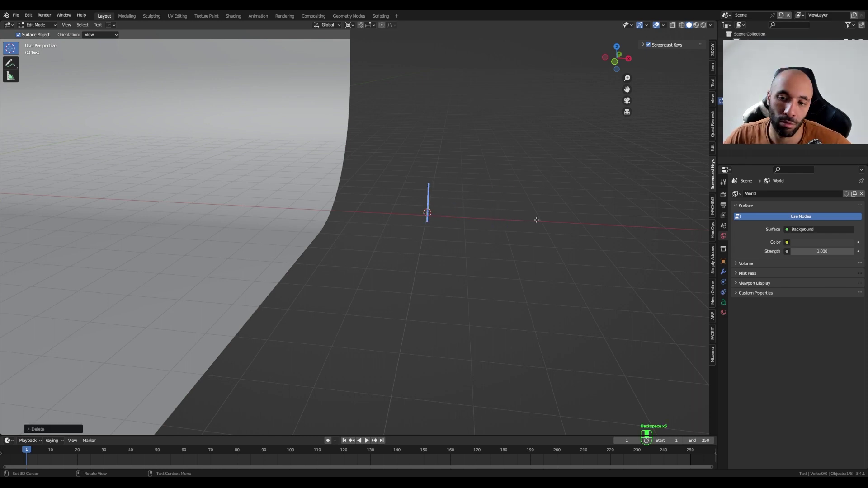
pyautogui.write('rgv')
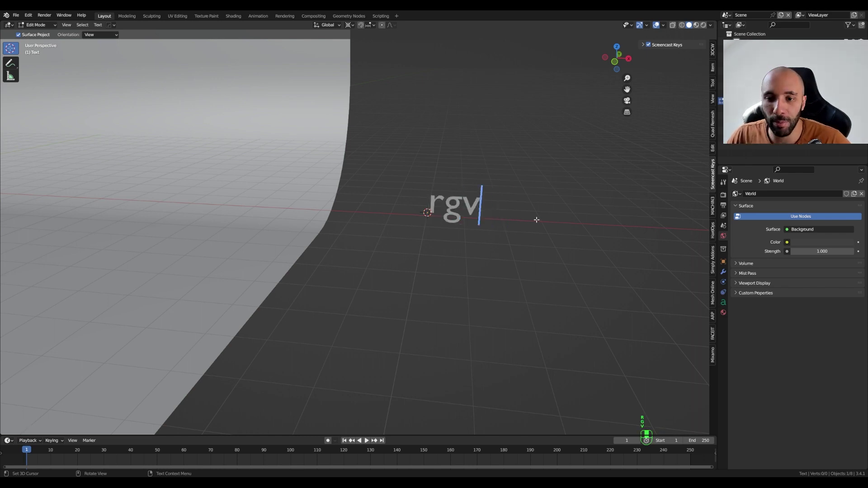
pyautogui.press('BackSpace')
pyautogui.write('b')
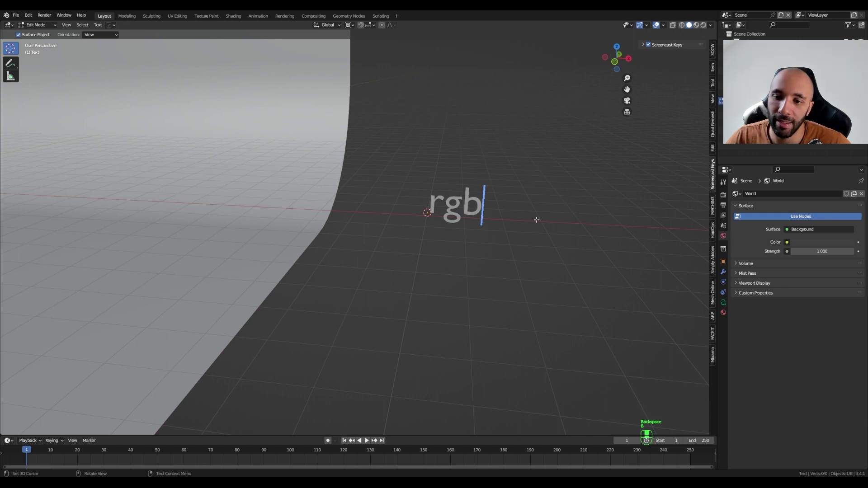
pyautogui.press('Tab')
pyautogui.press('Tab')
pyautogui.click(522, 117)
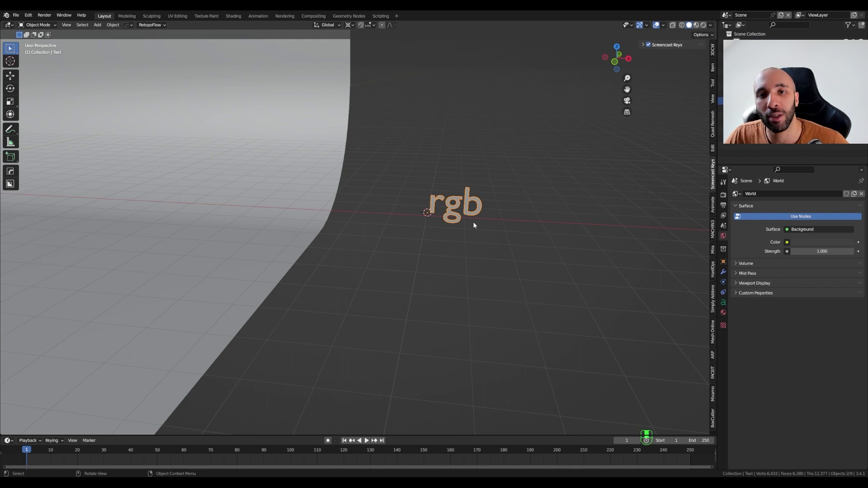
pyautogui.press('F3')
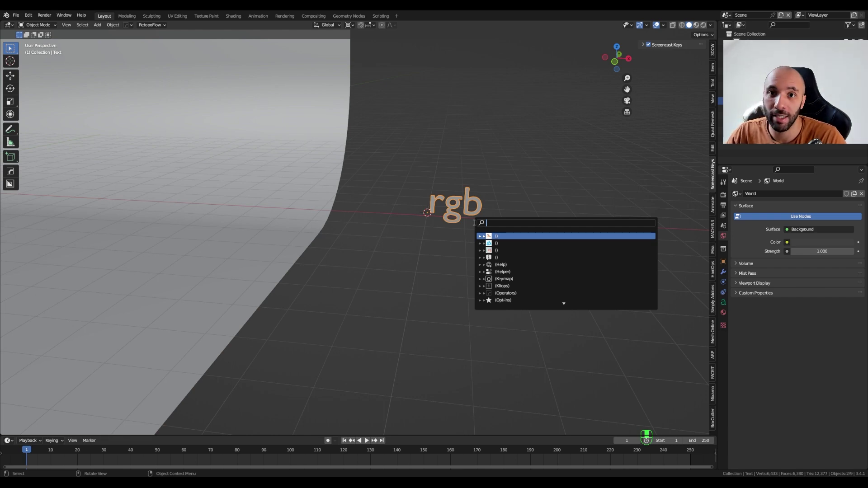
pyautogui.write('convert')
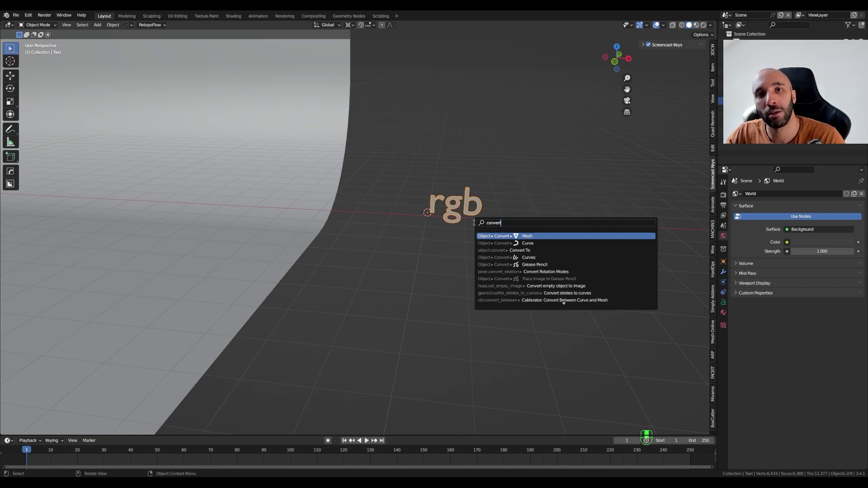
pyautogui.press('Escape')
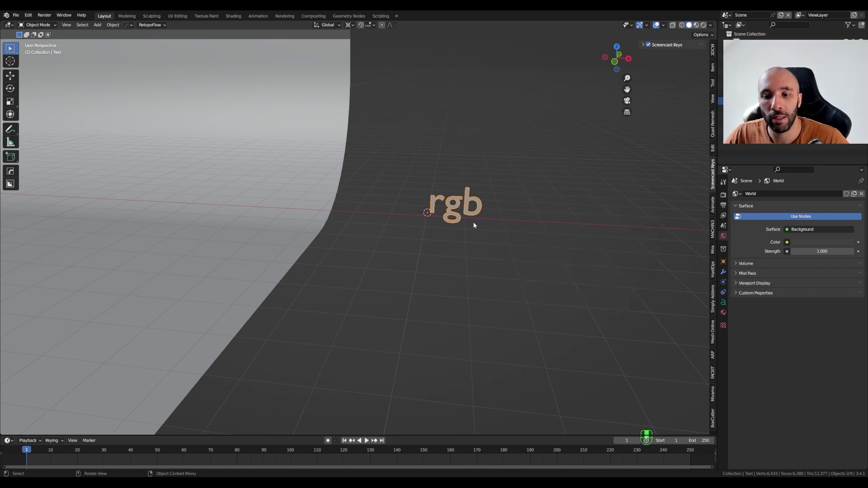
# Step: Convert the "rgb" text object to a mesh
pyautogui.click(113, 25)
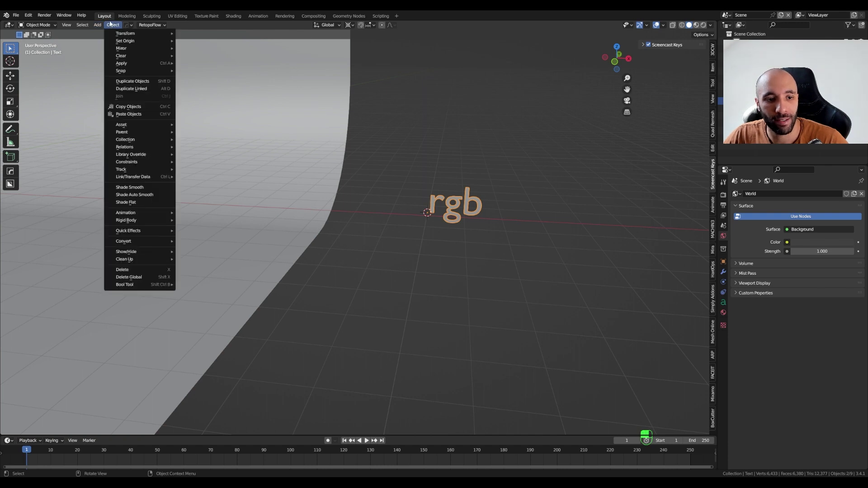
pyautogui.moveTo(132, 244)
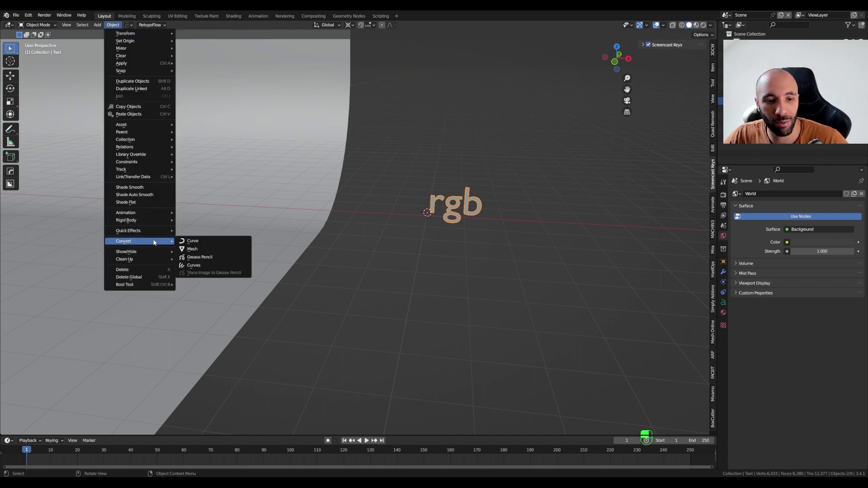
pyautogui.click(204, 249)
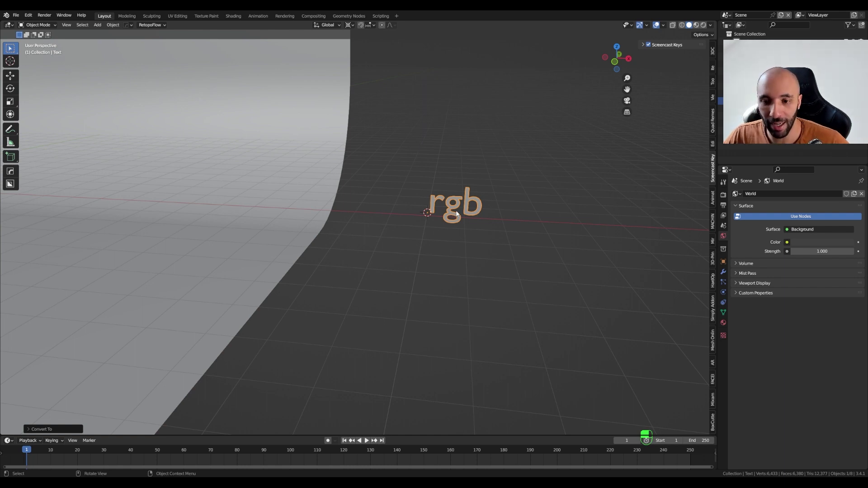
# Step: Separate the "rgb" mesh by loose parts in Edit Mode and return to Object Mode
pyautogui.press('Tab')
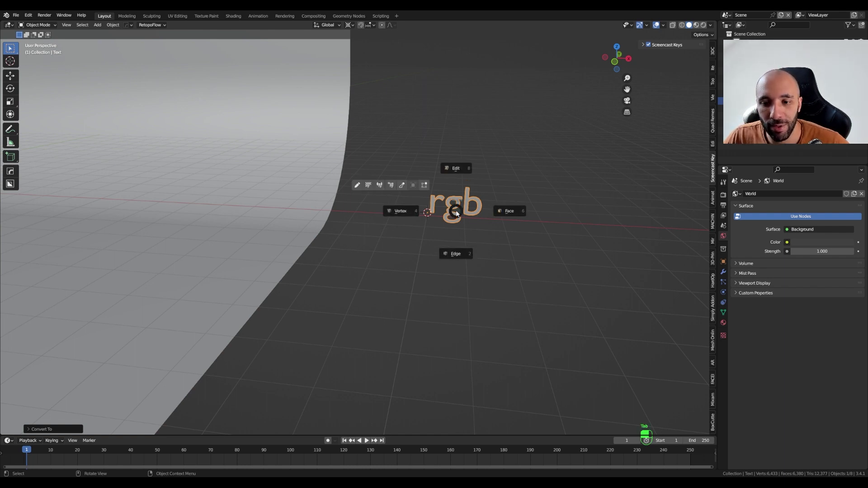
pyautogui.click(461, 247)
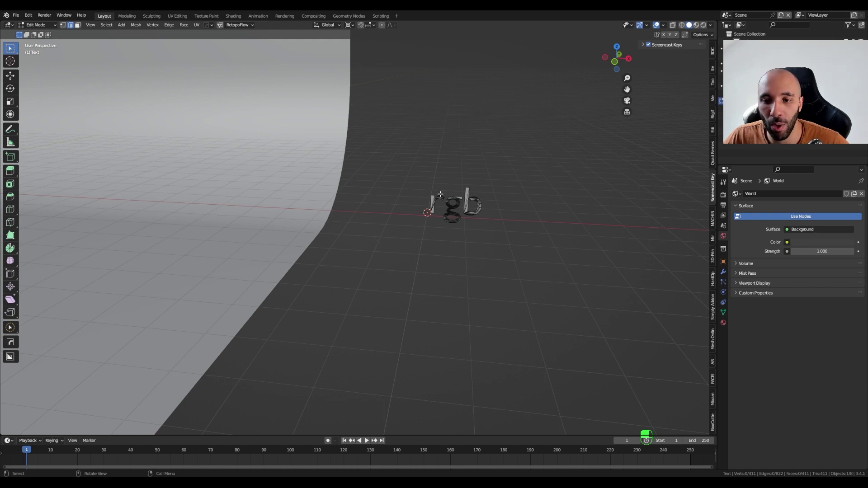
pyautogui.scroll(2, 439, 193)
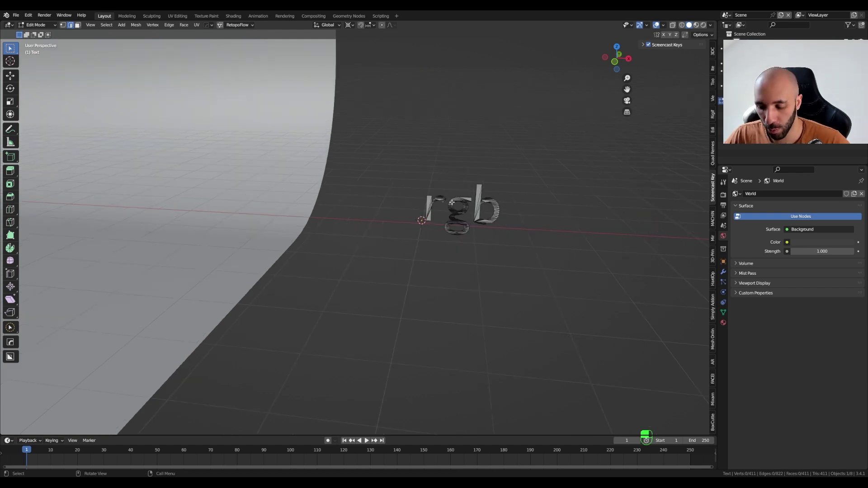
pyautogui.press('p')
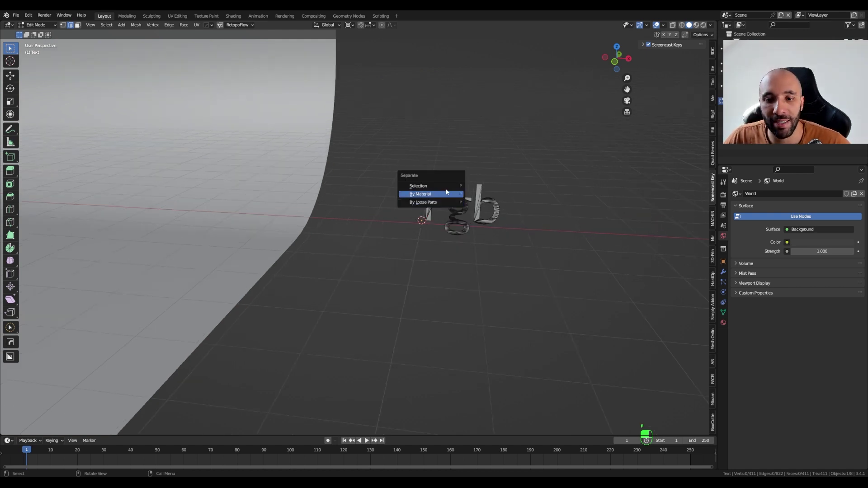
pyautogui.click(425, 203)
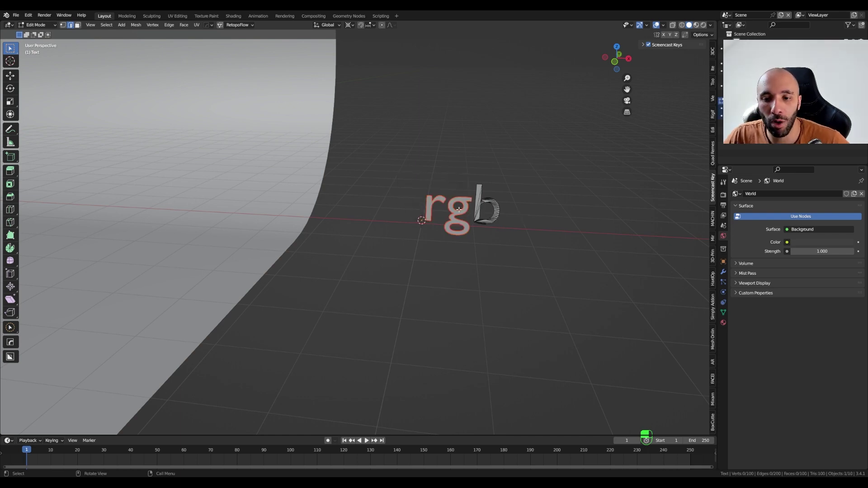
pyautogui.press('Tab')
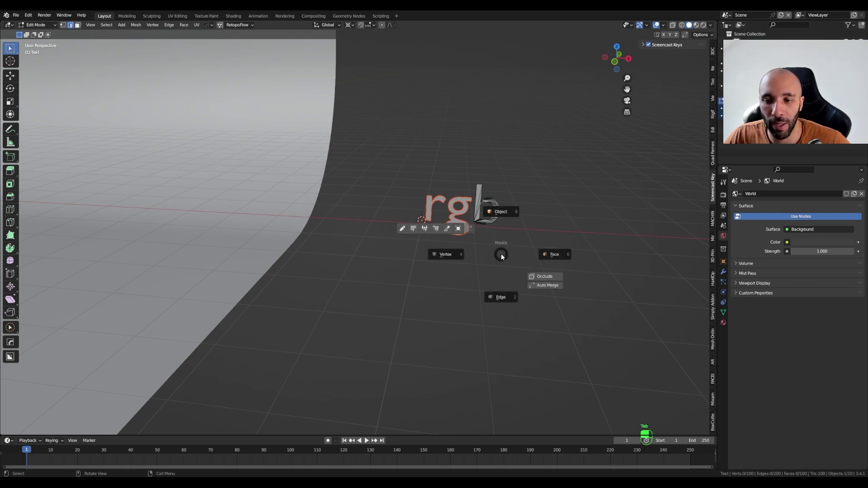
# Step: Duplicate the light bulb's glass in front view along the X axis, placing the copy just beyond the "rgb" letters
pyautogui.scroll(-4, 470, 279)
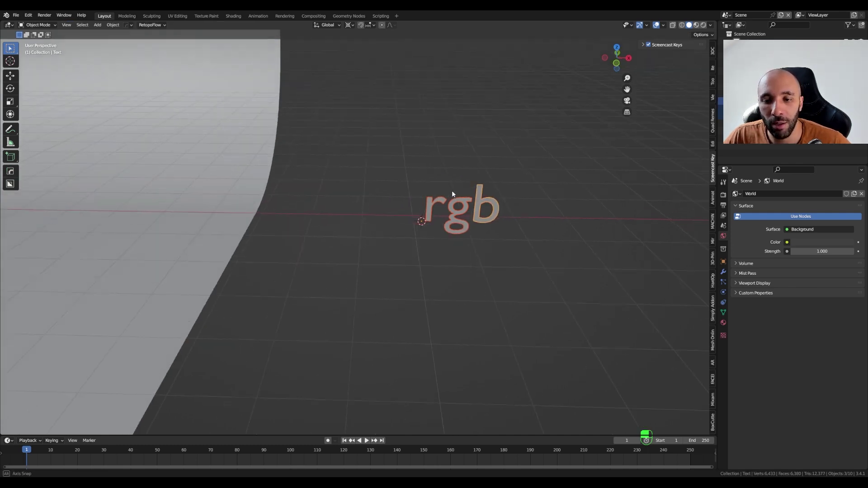
pyautogui.moveTo(456, 235); pyautogui.dragTo(470, 216, button='middle')
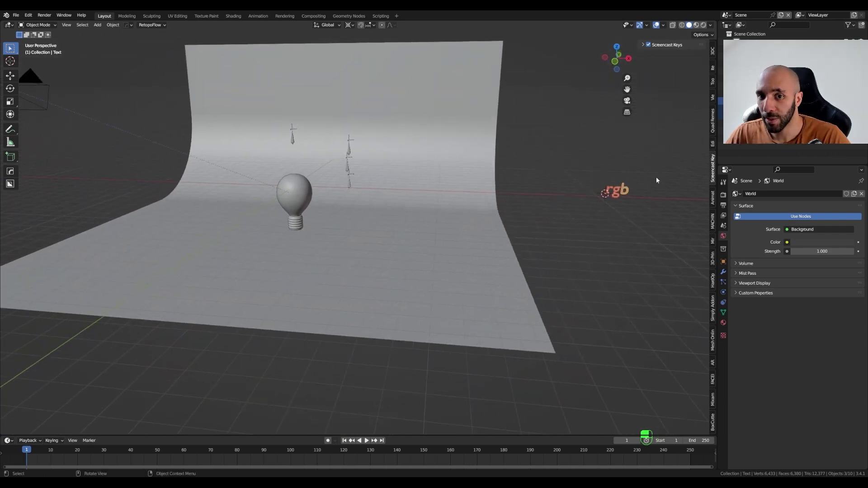
pyautogui.click(299, 203)
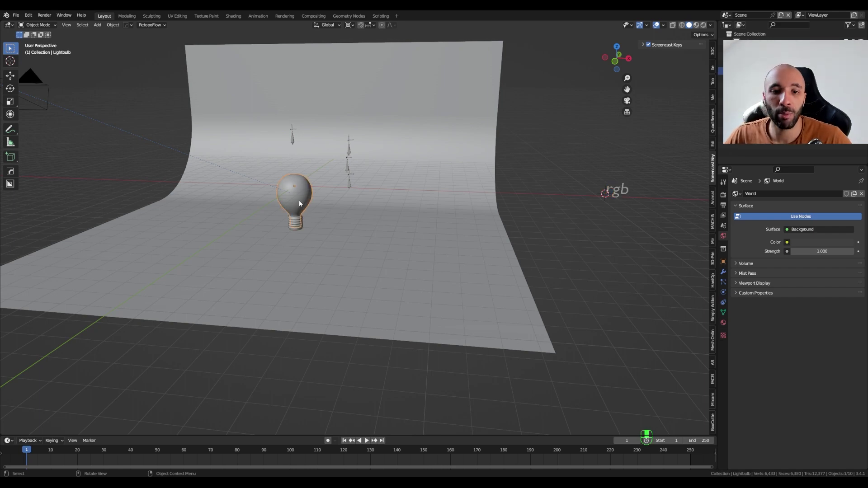
pyautogui.press('KP_1')
pyautogui.keyDown('shift'); pyautogui.moveTo(299, 204); pyautogui.dragTo(277, 177, button='middle'); pyautogui.keyUp('shift')
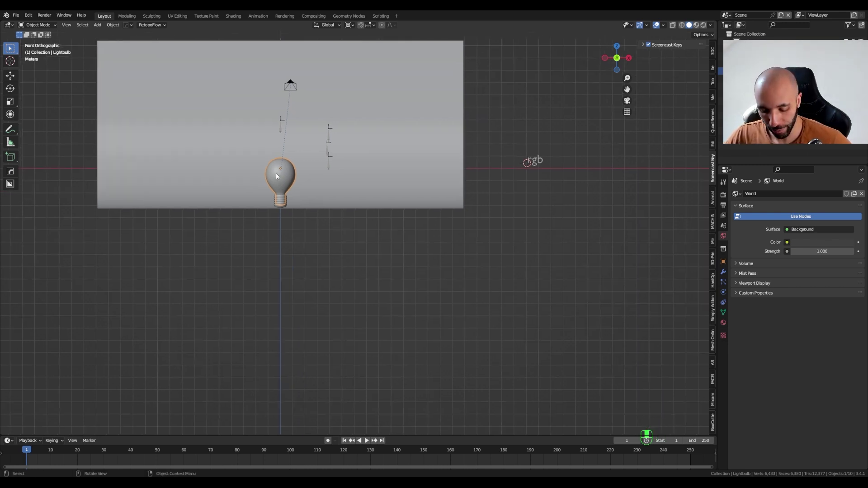
pyautogui.hotkey('shift', 'd')
pyautogui.press('x')
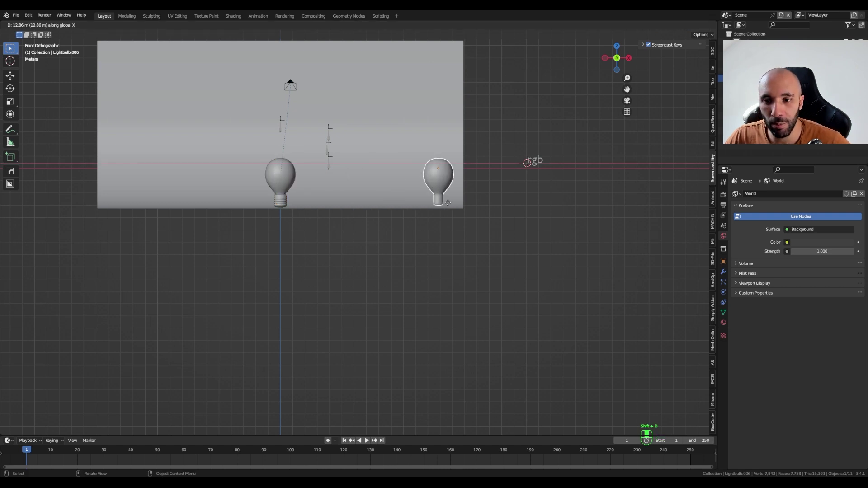
pyautogui.click(586, 203)
pyautogui.keyDown('shift'); pyautogui.moveTo(586, 203); pyautogui.dragTo(445, 240, button='middle'); pyautogui.keyUp('shift')
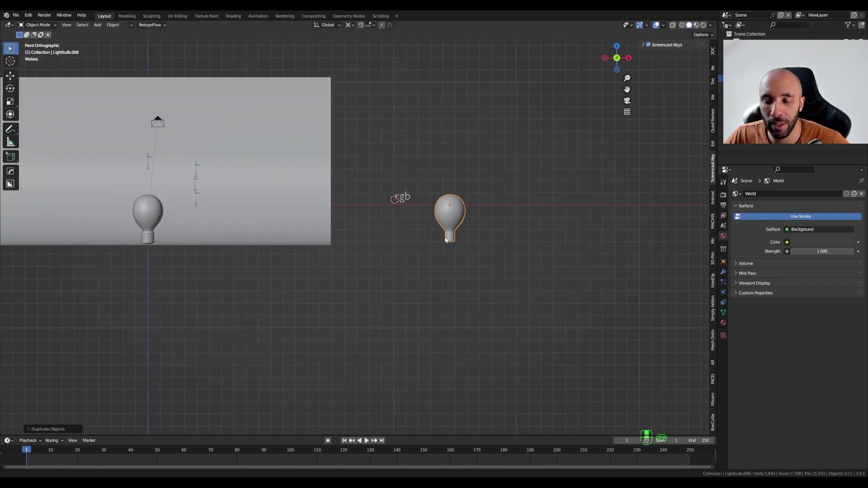
pyautogui.scroll(8, 443, 213)
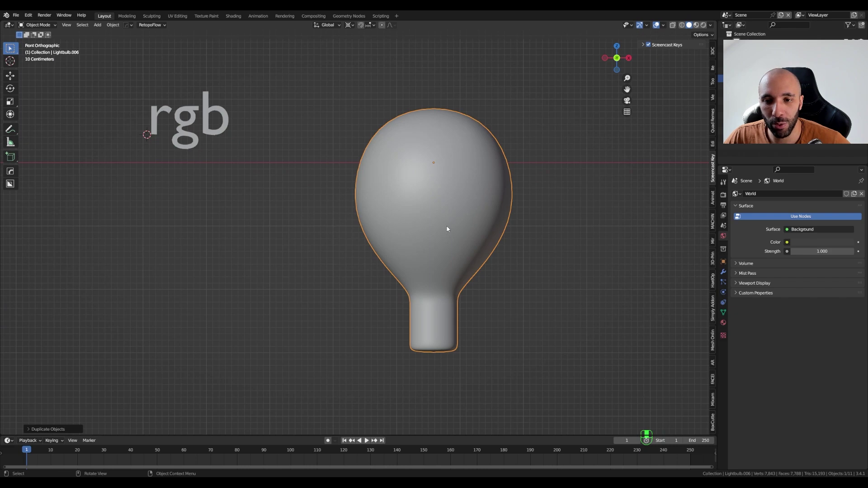
# Step: Apply the Subdivision modifier on the duplicated light bulb glass in Object Mode
pyautogui.press('Tab')
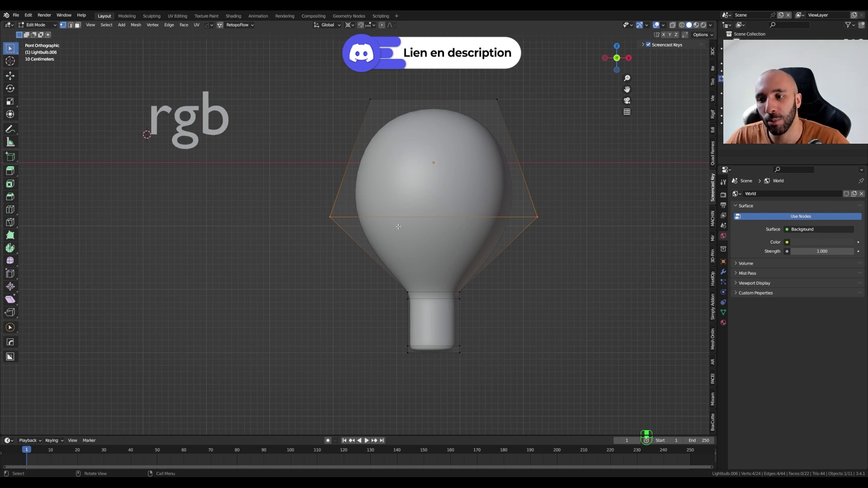
pyautogui.click(723, 271)
pyautogui.press('Tab')
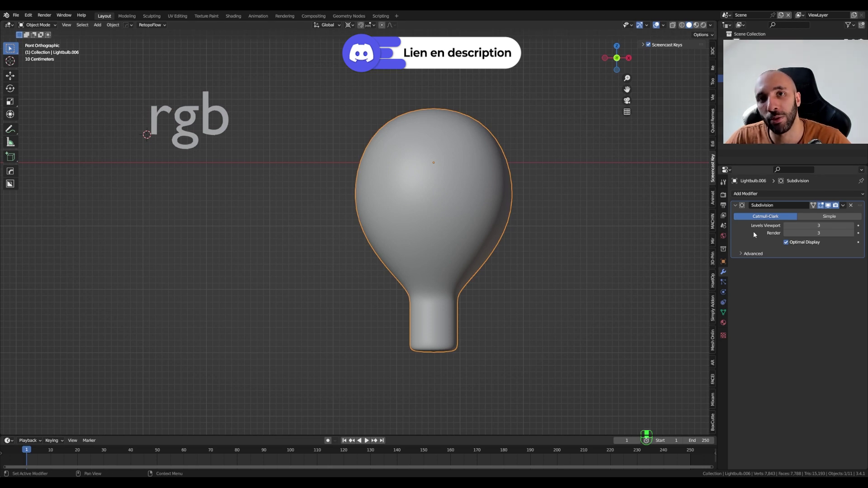
pyautogui.hotkey('ctrl', 'a')
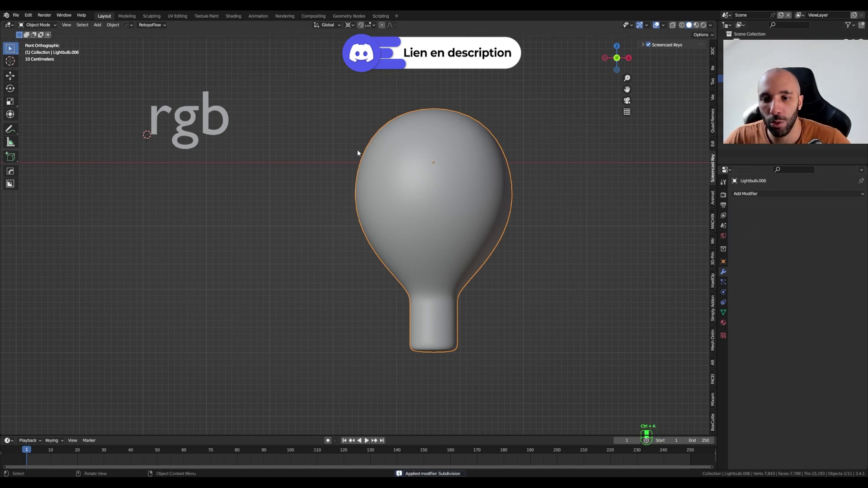
# Step: Select the vertical edge loop that forms the bulb copy's front-view outline in Edit Mode
pyautogui.press('Tab')
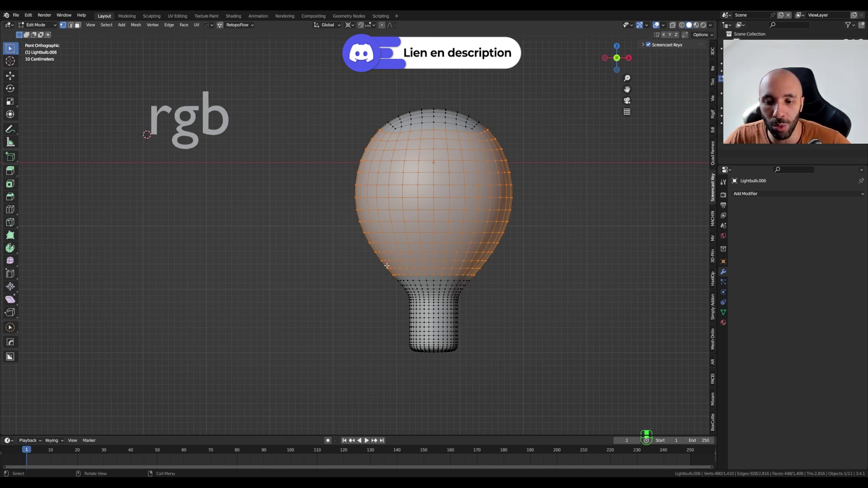
pyautogui.scroll(4, 371, 128)
pyautogui.scroll(4, 371, 129)
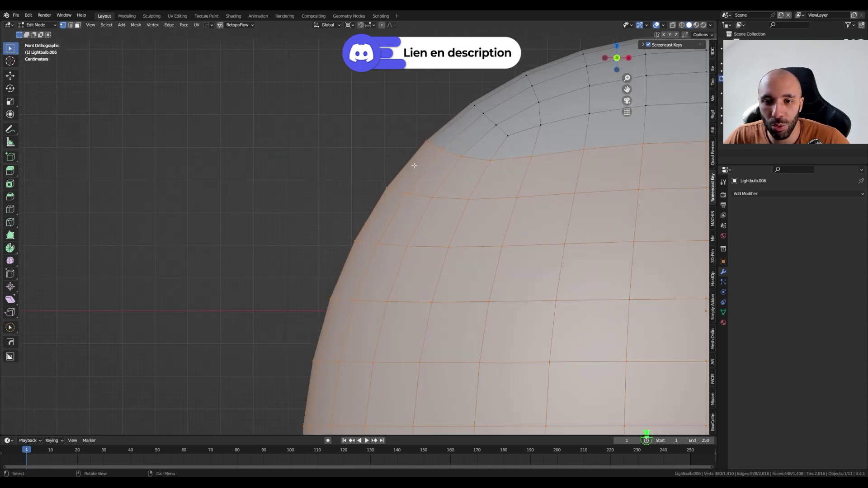
pyautogui.scroll(-6, 408, 162)
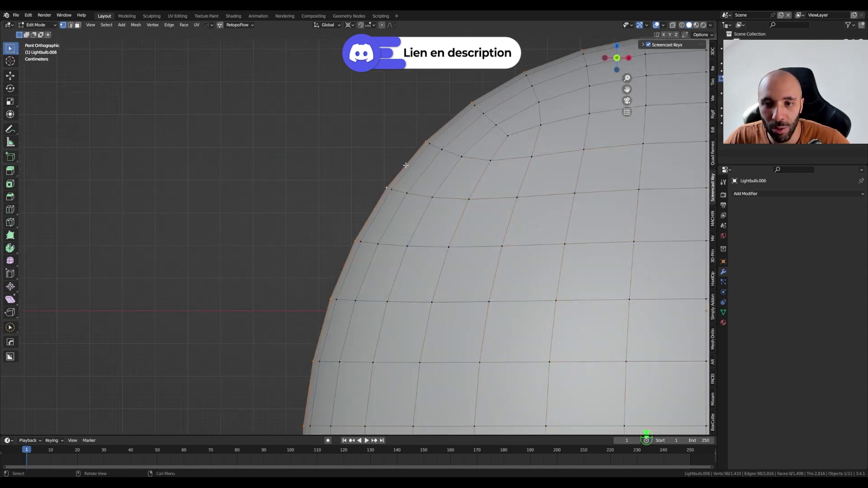
pyautogui.scroll(-2, 509, 295)
pyautogui.keyDown('shift'); pyautogui.moveTo(510, 295); pyautogui.dragTo(402, 221, button='middle'); pyautogui.keyUp('shift')
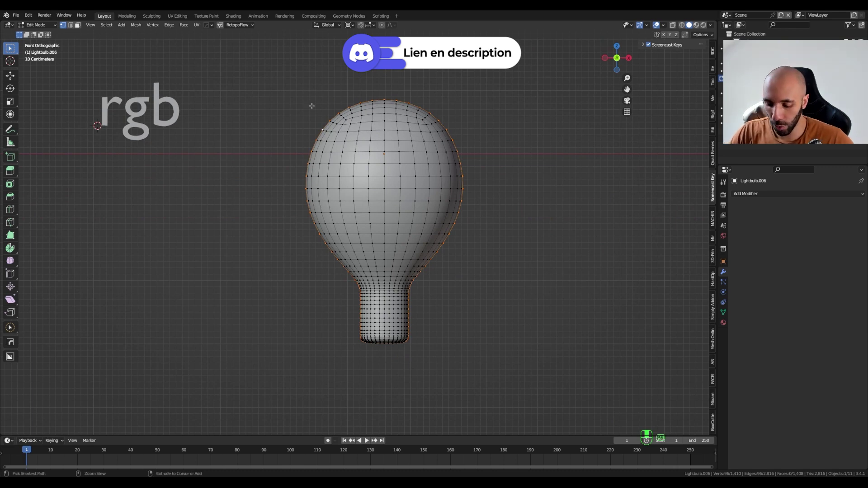
# Step: Invert the selection and delete those vertices so that only the bulb's outline loop is left
pyautogui.hotkey('ctrl', 'i')
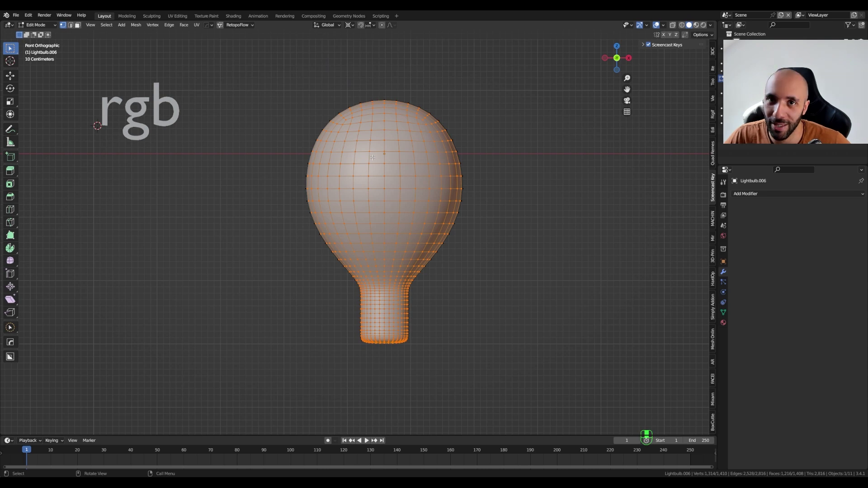
pyautogui.scroll(10, 353, 153)
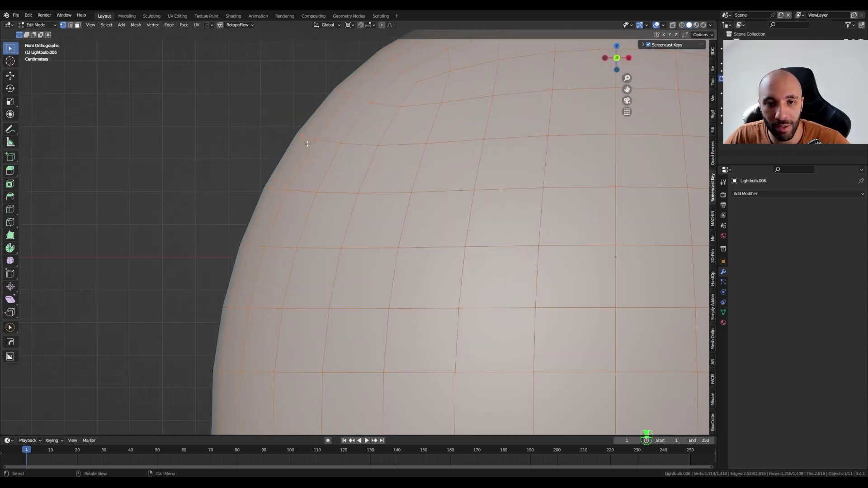
pyautogui.press('Home')
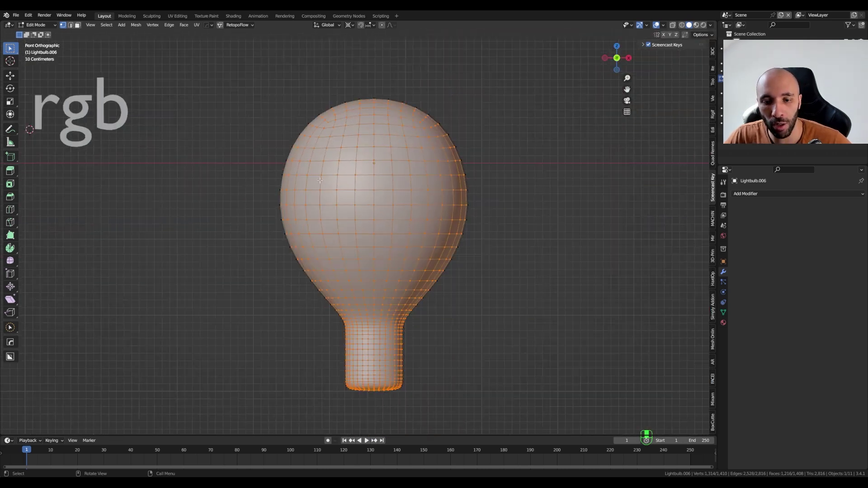
pyautogui.press('x')
pyautogui.click(347, 198)
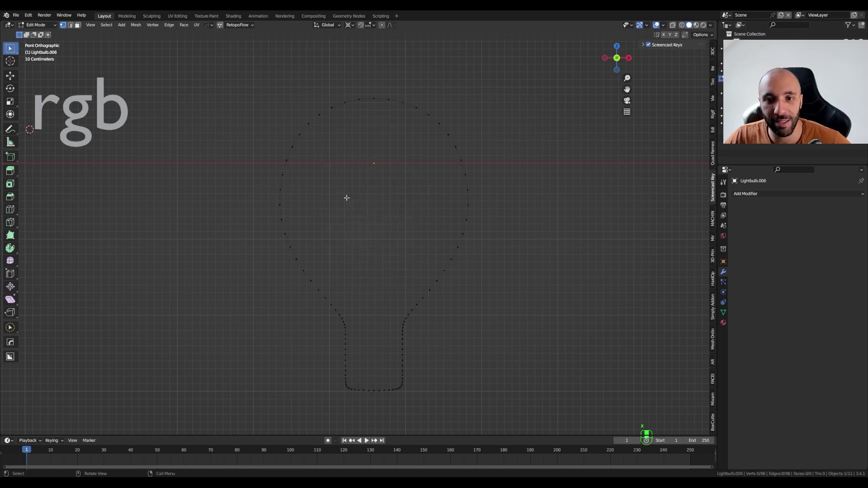
# Step: Duplicate an outline vertex on the bulb's upper left about 0.11 m outward and extrude it diagonally about 0.4 m as a light ray
pyautogui.scroll(-5, 339, 181)
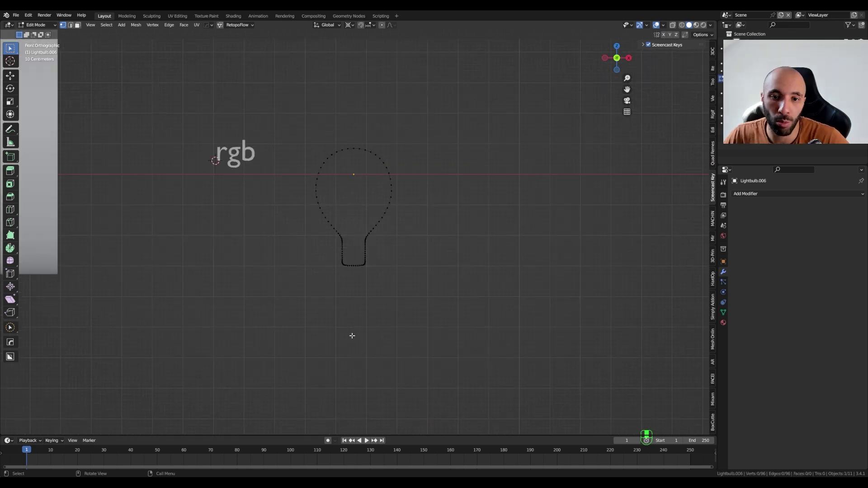
pyautogui.scroll(7, 322, 243)
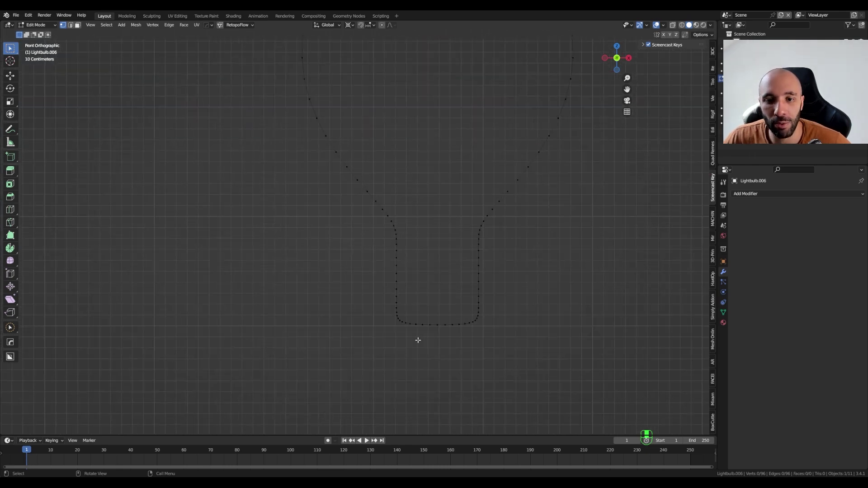
pyautogui.scroll(-5, 401, 255)
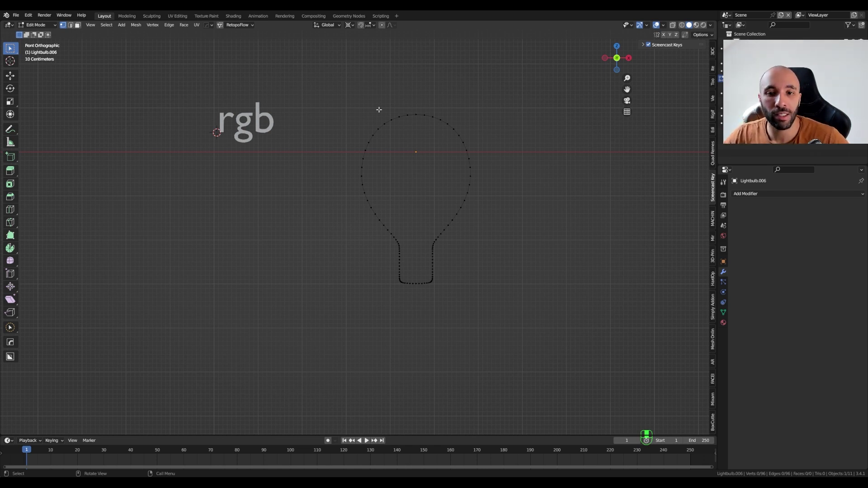
pyautogui.scroll(2, 378, 116)
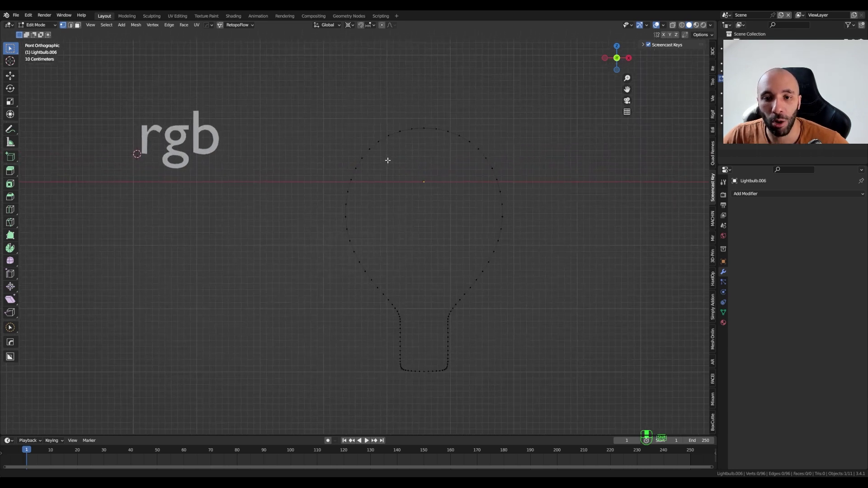
pyautogui.scroll(1, 359, 195)
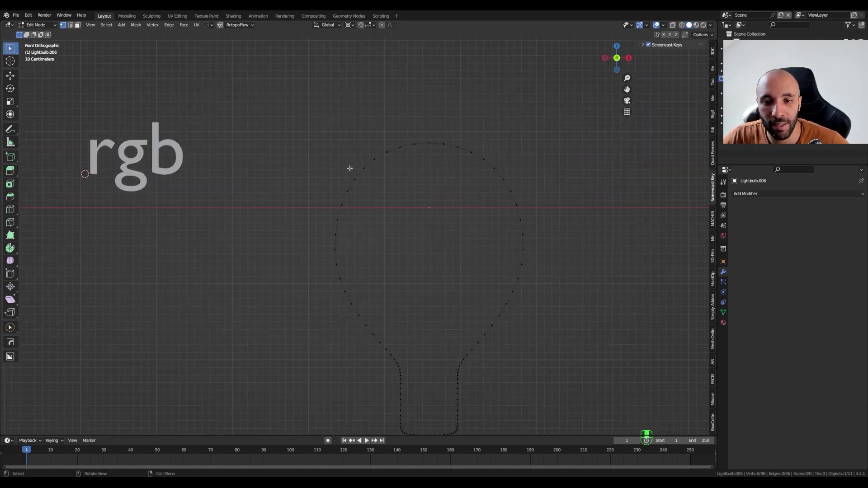
pyautogui.keyDown('ctrl'); pyautogui.rightClick(355, 179); pyautogui.keyUp('ctrl')
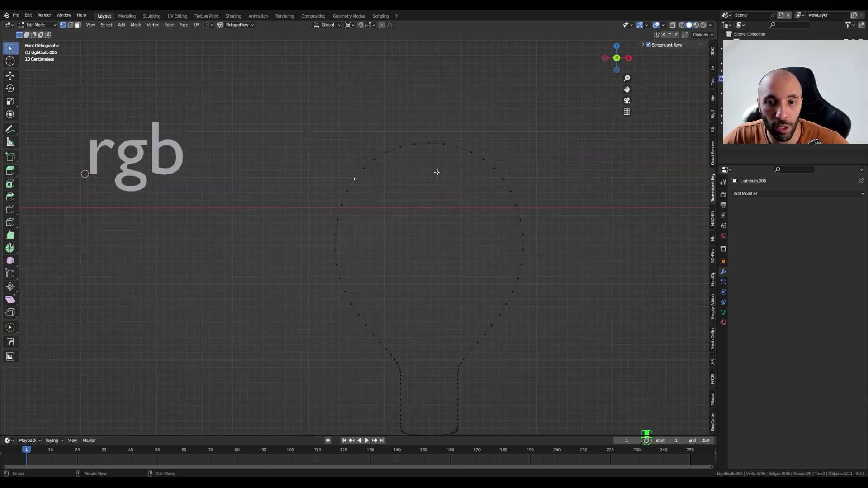
pyautogui.hotkey('shift', 'd')
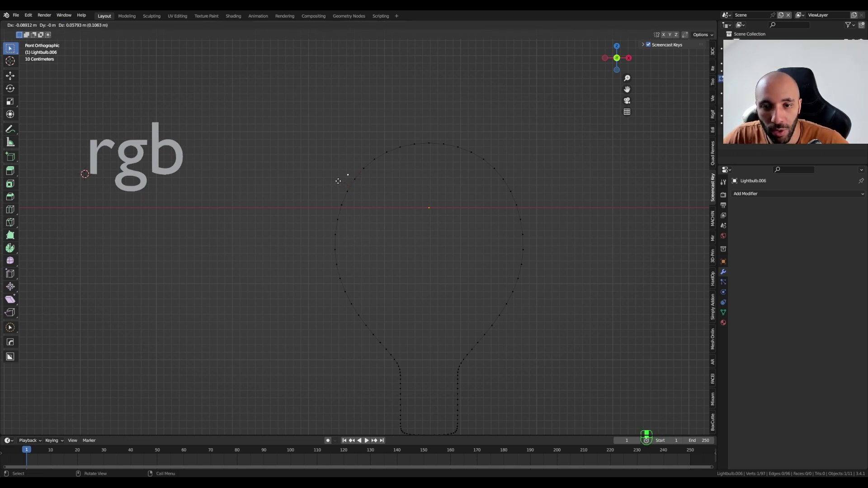
pyautogui.click(339, 181)
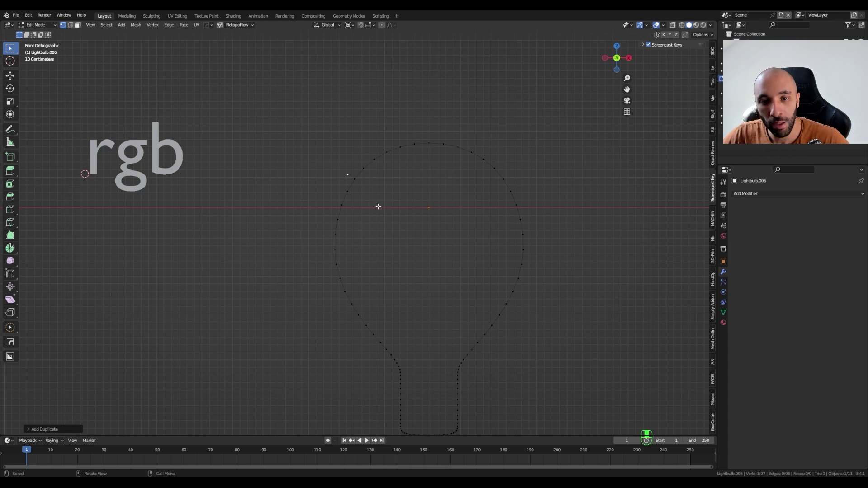
pyautogui.press('e')
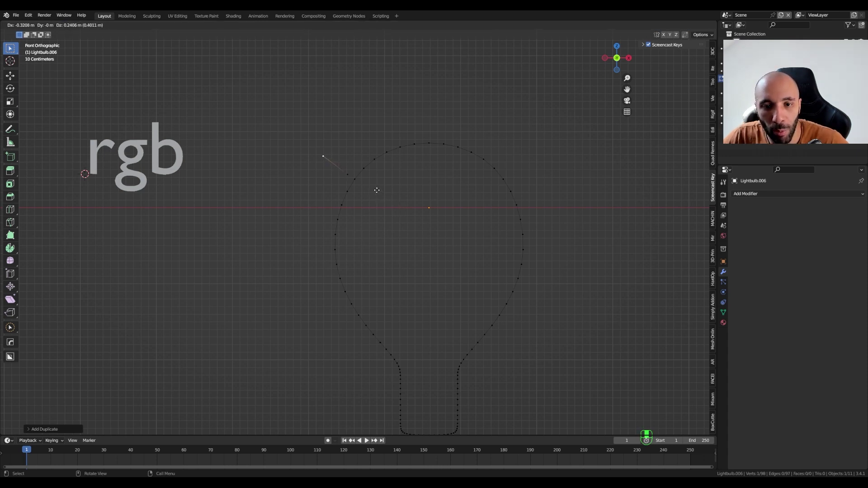
pyautogui.click(377, 190)
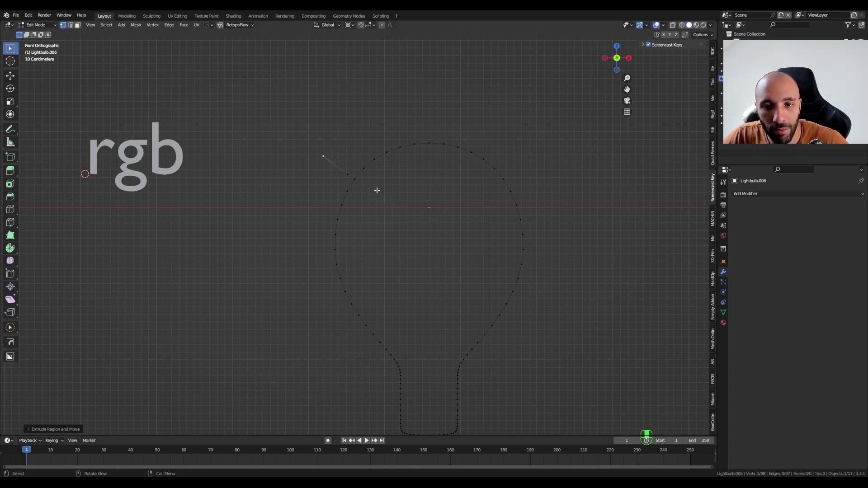
# Step: Add a second ray further up the outline by duplicating a vertex just outside it and extruding about 0.51 m up and left
pyautogui.click(374, 159)
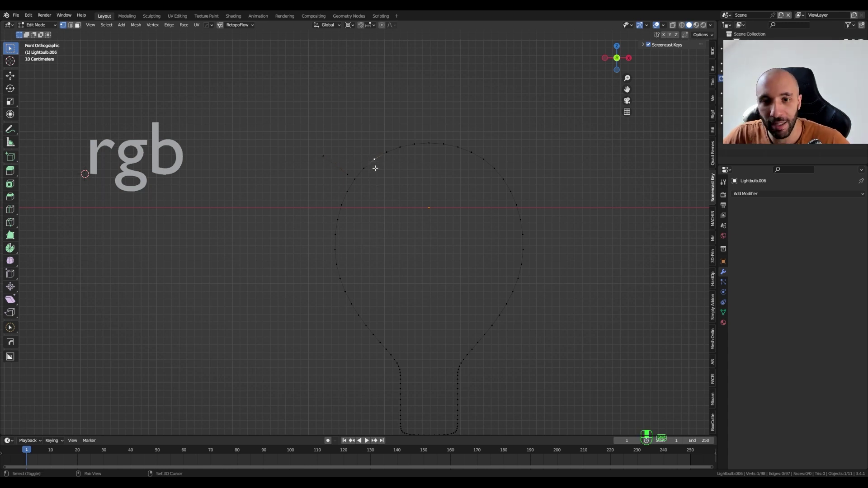
pyautogui.hotkey('shift', 'd')
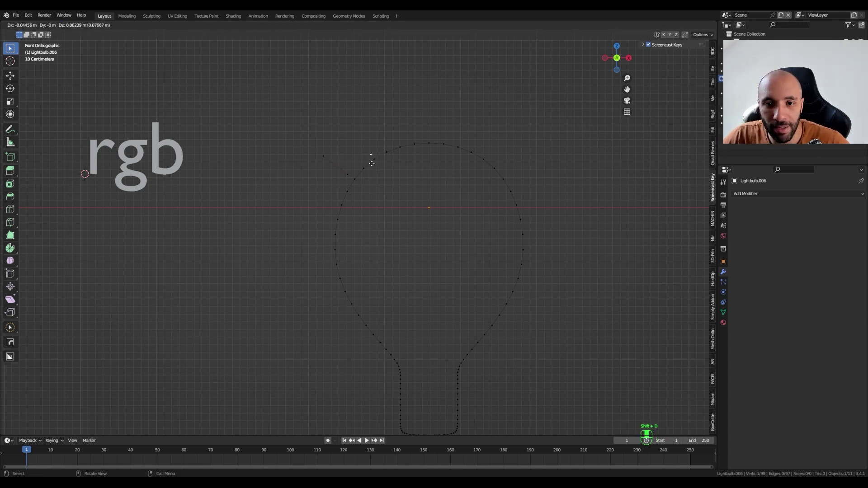
pyautogui.click(372, 162)
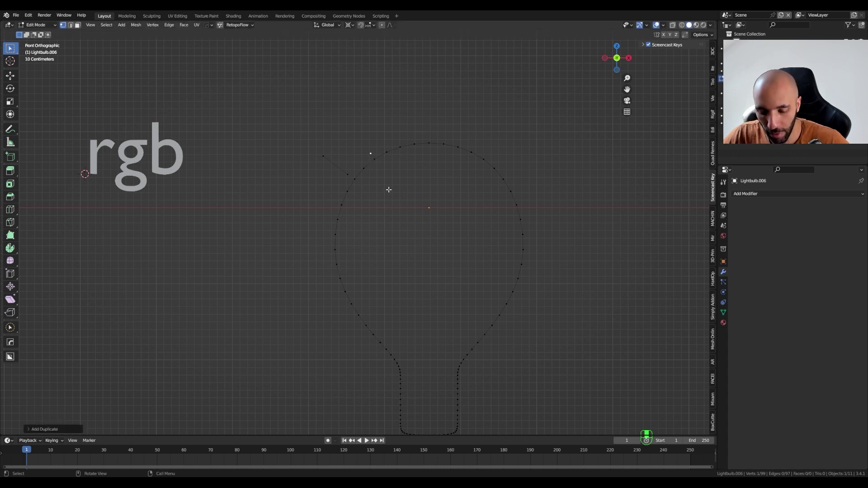
pyautogui.press('e')
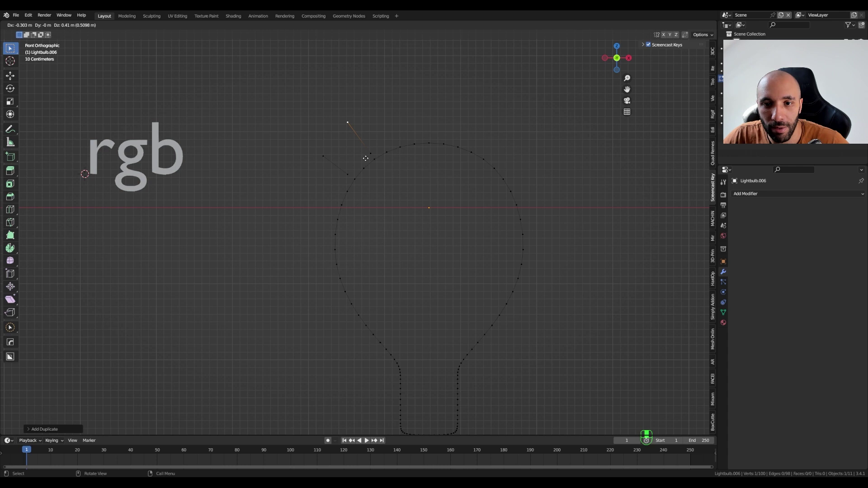
pyautogui.click(365, 158)
# Step: Add a third, steeper ray left of the bulb's top by duplicating an outline vertex slightly outward and extruding it about 0.58 m
pyautogui.click(400, 147)
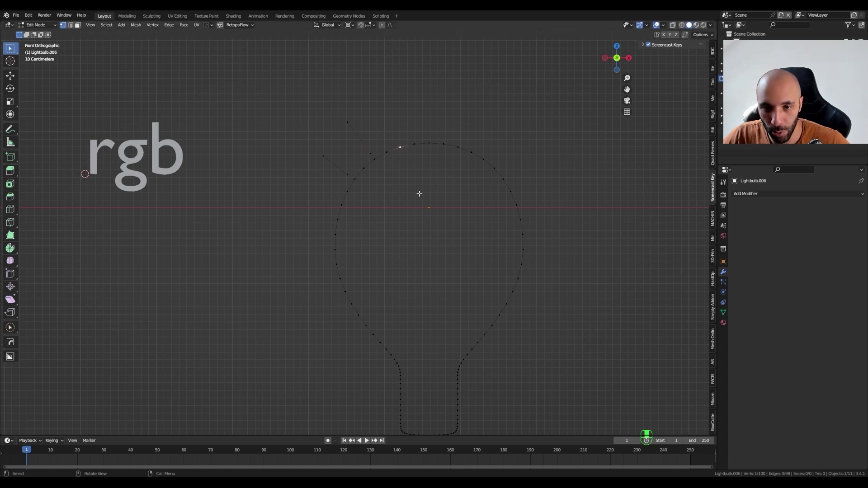
pyautogui.hotkey('shift', 'd')
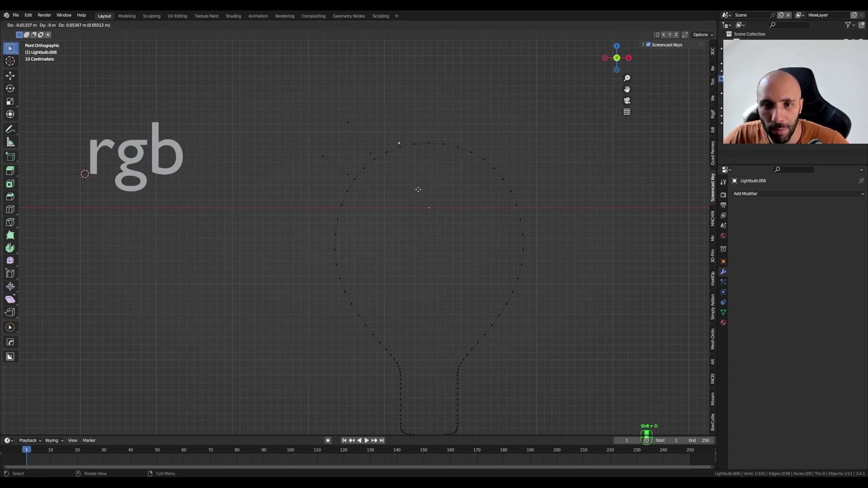
pyautogui.click(417, 189)
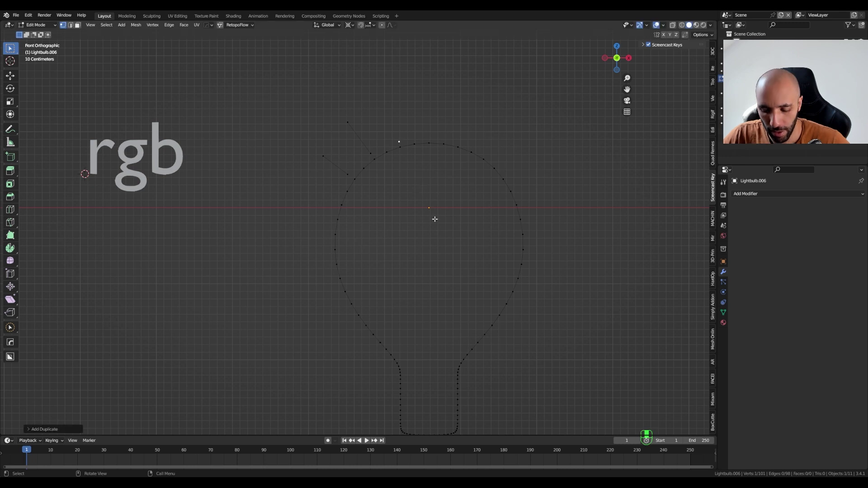
pyautogui.press('e')
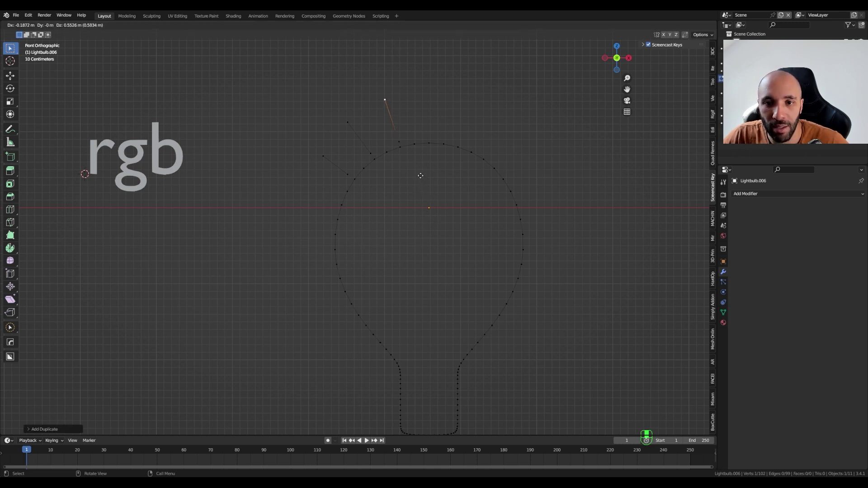
pyautogui.click(421, 177)
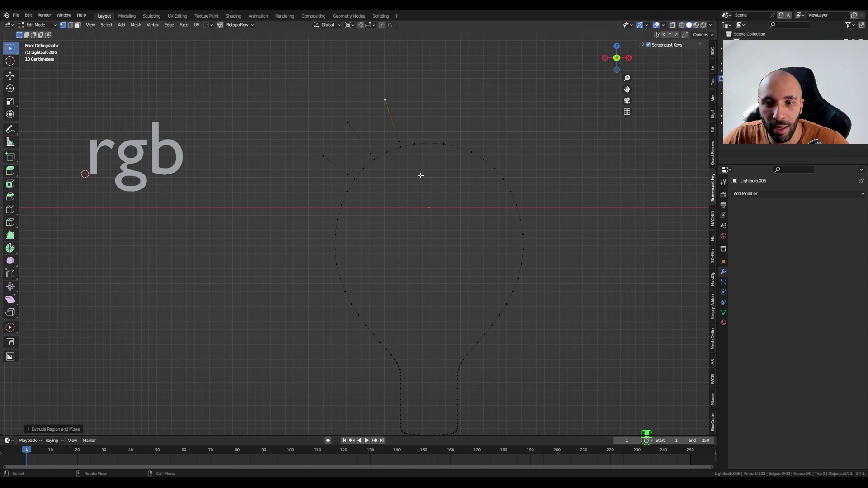
# Step: Add a vertical ray about 0.78 m long starting about 0.08 m above the bulb's top vertex, and select the whole mesh
pyautogui.click(428, 144)
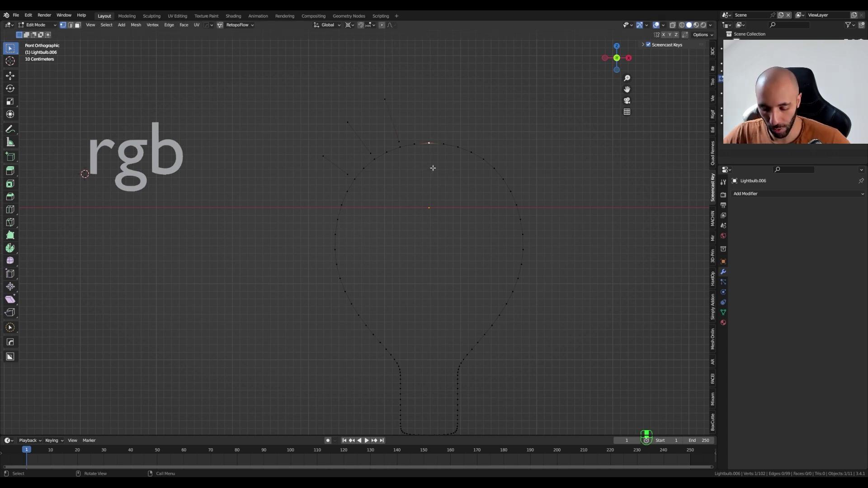
pyautogui.hotkey('shift', 'd')
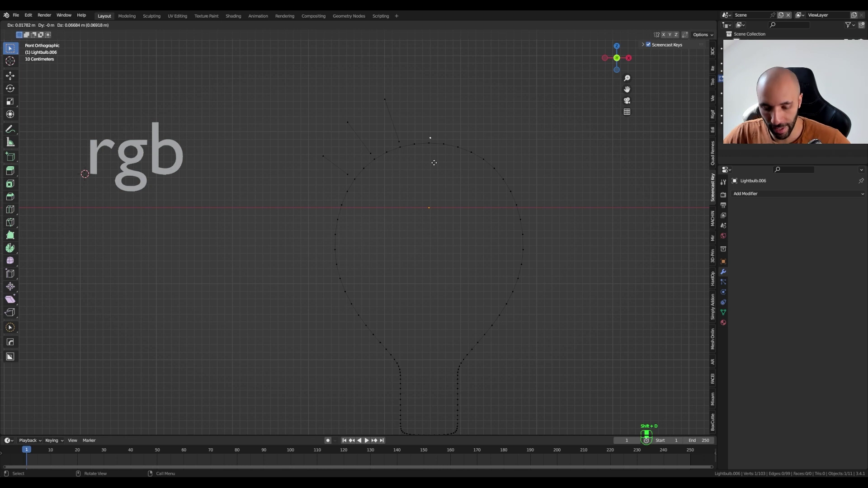
pyautogui.press('z')
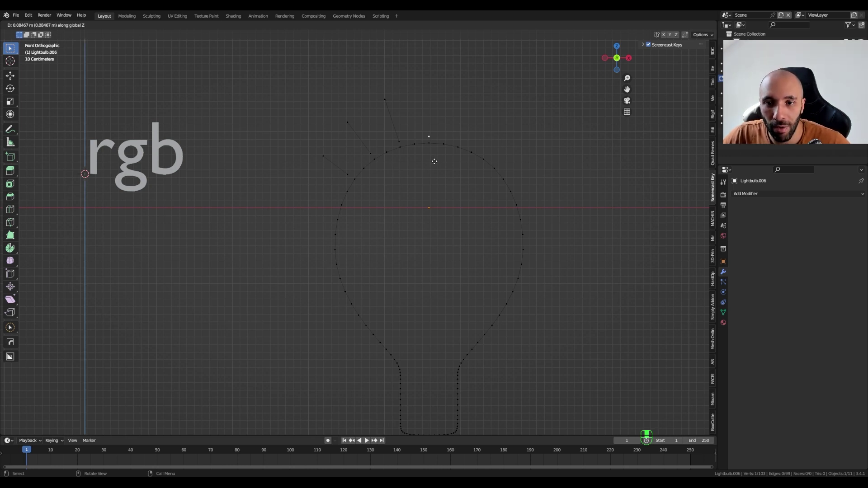
pyautogui.click(434, 162)
pyautogui.press('e')
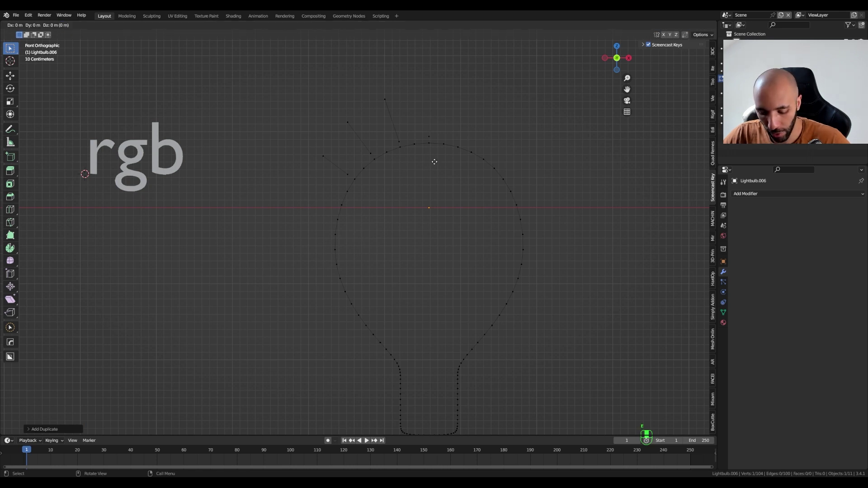
pyautogui.press('z')
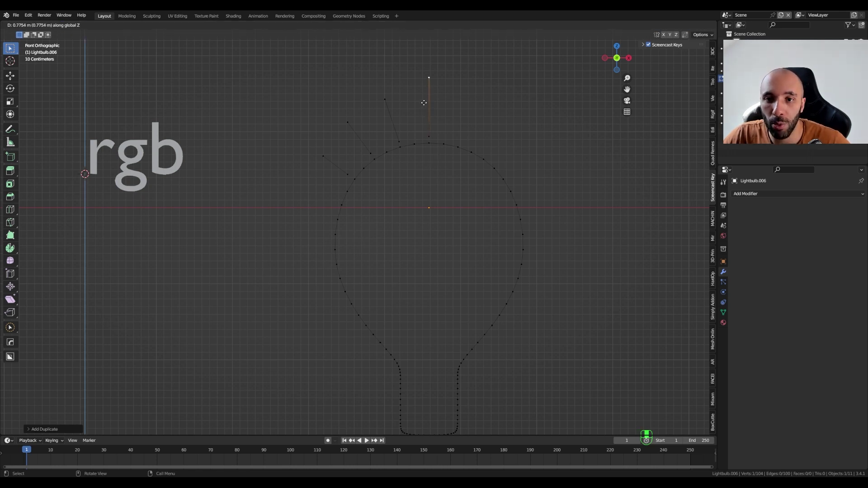
pyautogui.click(424, 102)
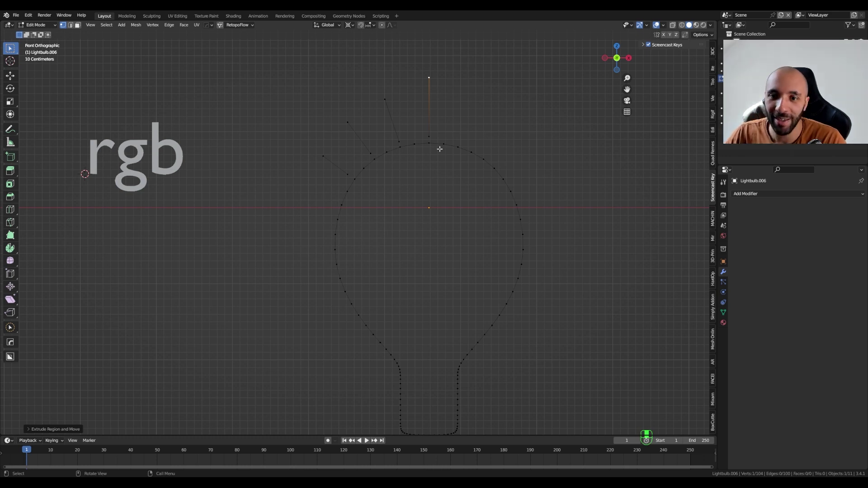
pyautogui.press('a')
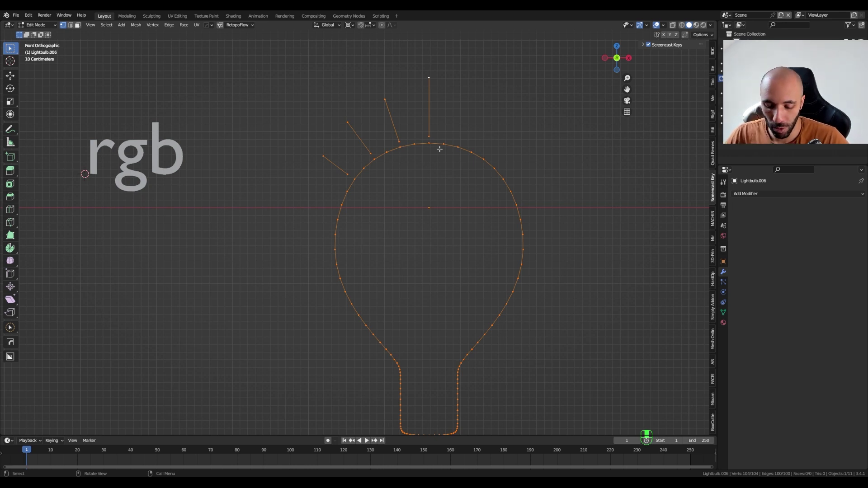
pyautogui.press('F3')
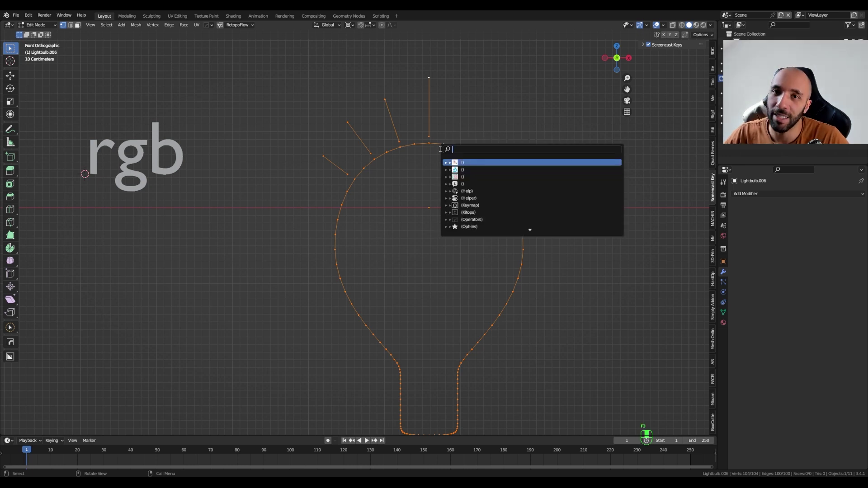
pyautogui.write('symme')
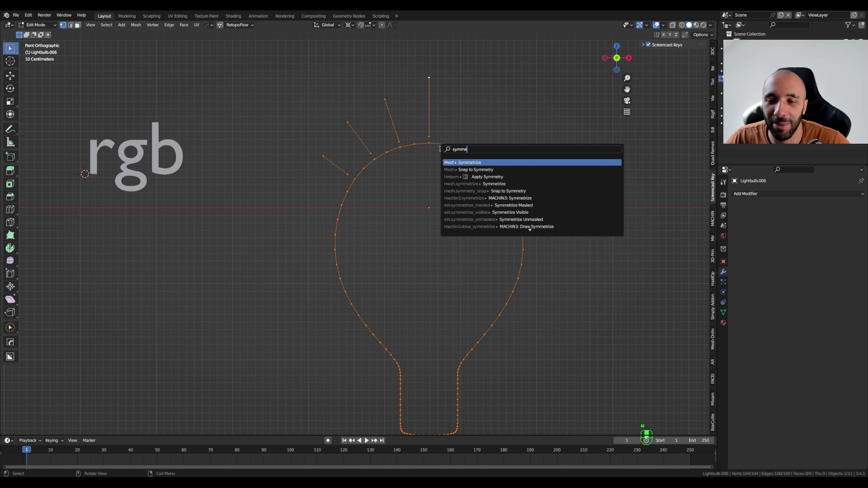
pyautogui.press('Escape')
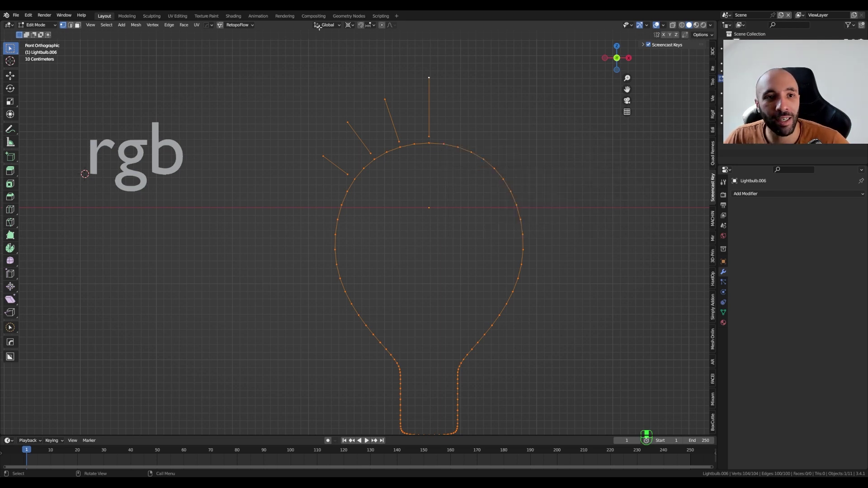
# Step: Symmetrize the selected bulb and rays from -X to +X and return to Object Mode
pyautogui.click(135, 25)
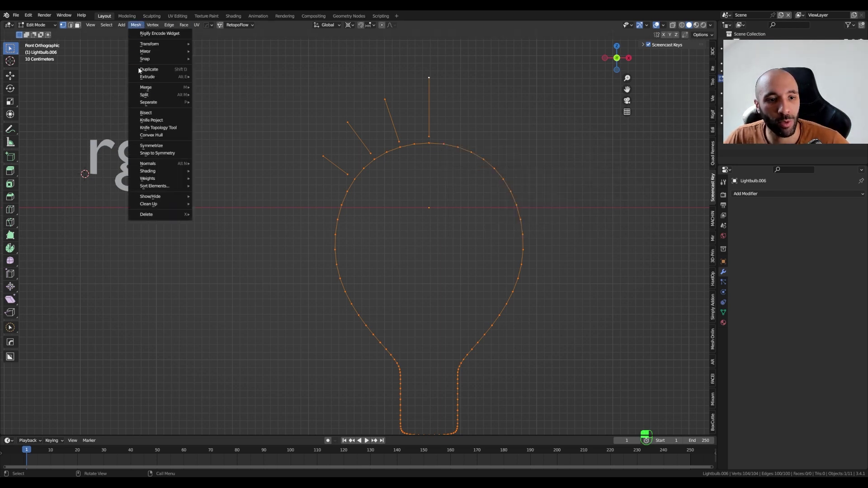
pyautogui.click(151, 145)
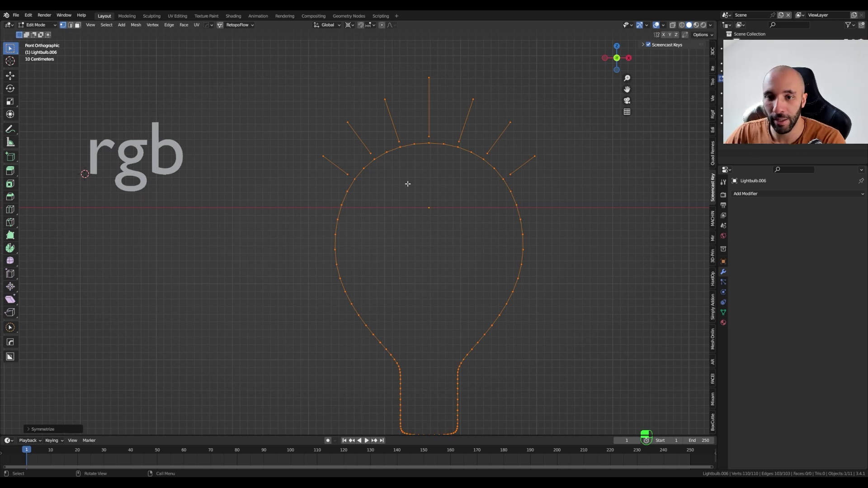
pyautogui.press('F9')
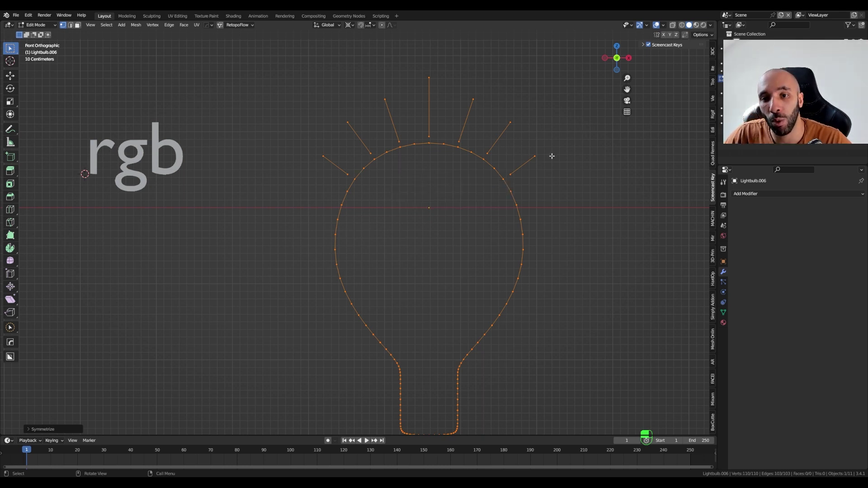
pyautogui.press('F9')
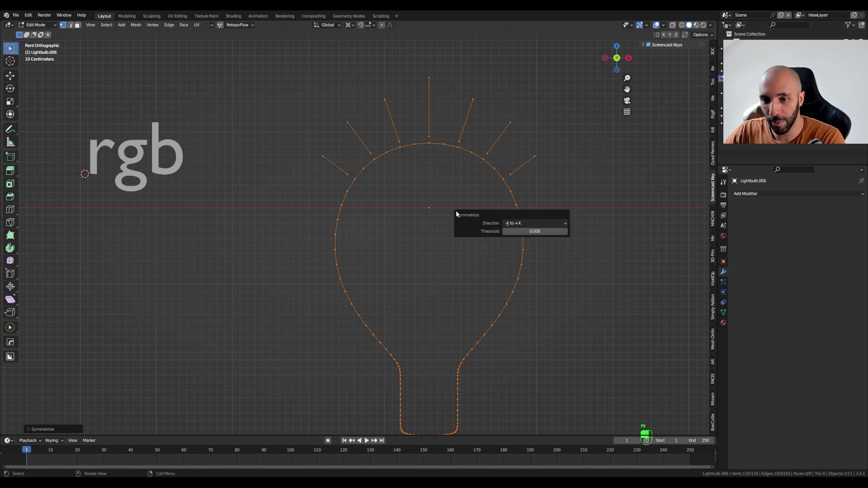
pyautogui.click(512, 224)
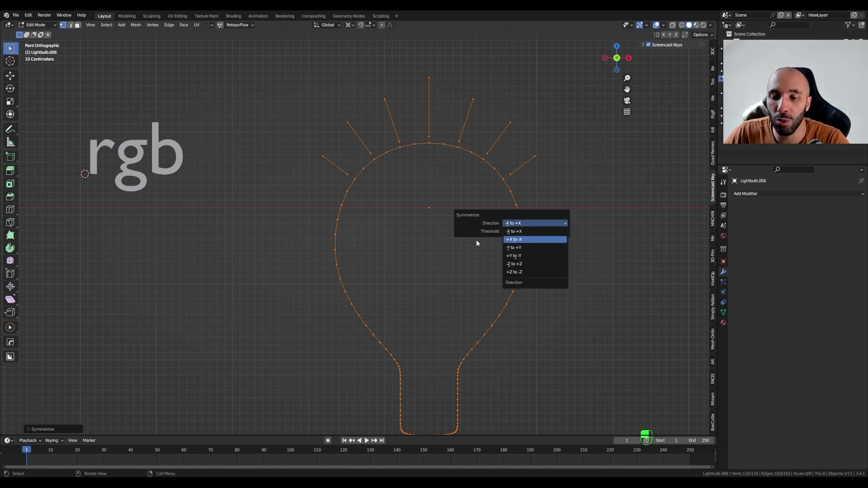
pyautogui.click(522, 247)
pyautogui.scroll(-3, 449, 294)
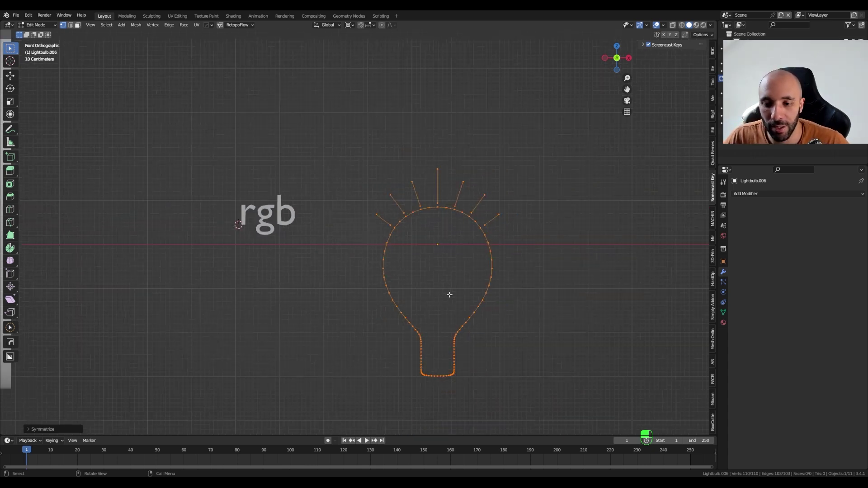
pyautogui.press('Tab')
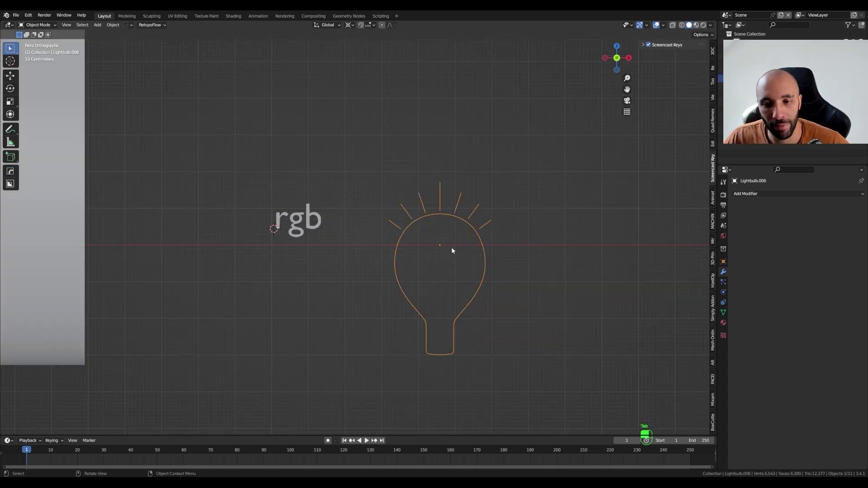
# Step: Rename the bulb outline object as Rig.CustomShape.Light
pyautogui.scroll(-3, 451, 250)
pyautogui.keyDown('shift'); pyautogui.moveTo(323, 253); pyautogui.dragTo(644, 279, button='middle'); pyautogui.keyUp('shift')
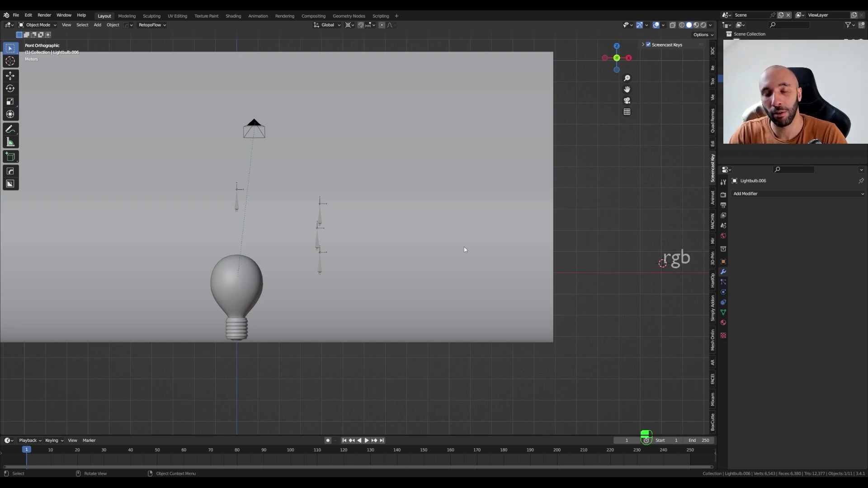
pyautogui.keyDown('shift'); pyautogui.moveTo(548, 268); pyautogui.dragTo(413, 257, button='middle'); pyautogui.keyUp('shift')
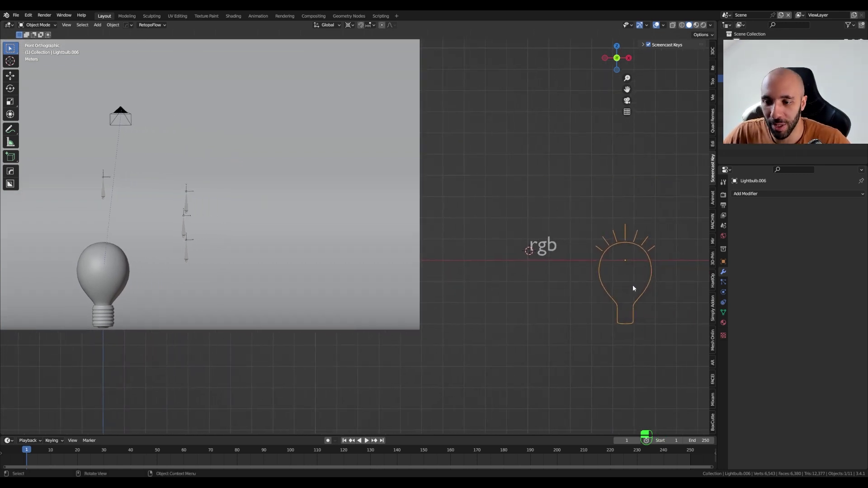
pyautogui.keyDown('shift'); pyautogui.moveTo(626, 261); pyautogui.dragTo(582, 254, button='middle'); pyautogui.keyUp('shift')
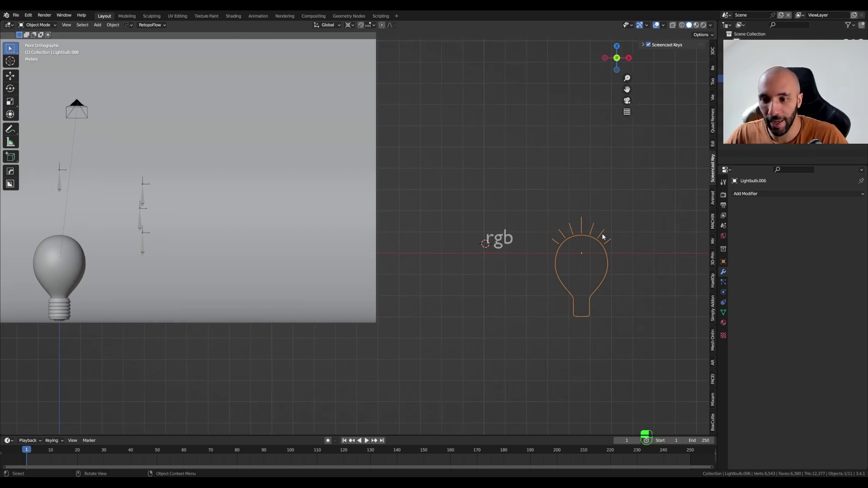
pyautogui.press('F2')
pyautogui.write('Rig')
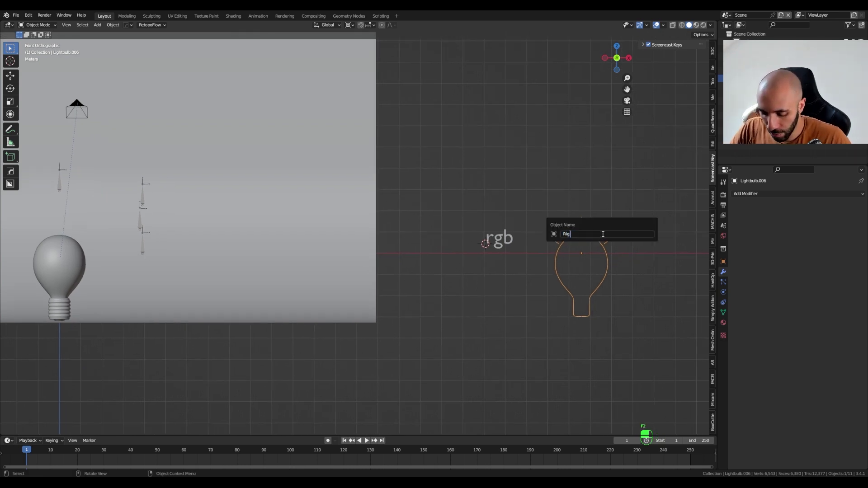
pyautogui.write('.Custom')
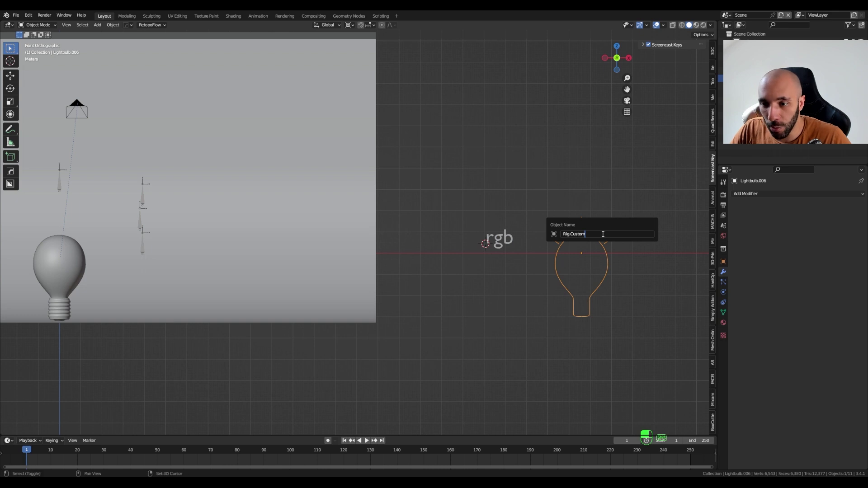
pyautogui.write('Shape')
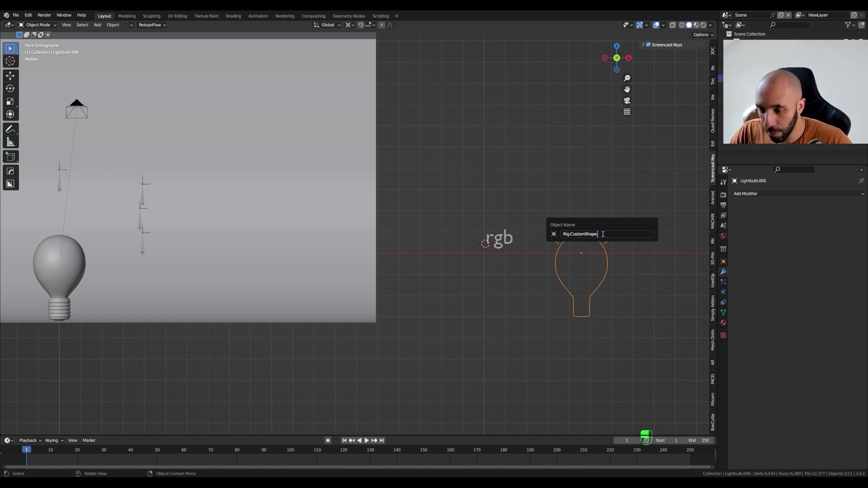
pyautogui.write('.Ligh')
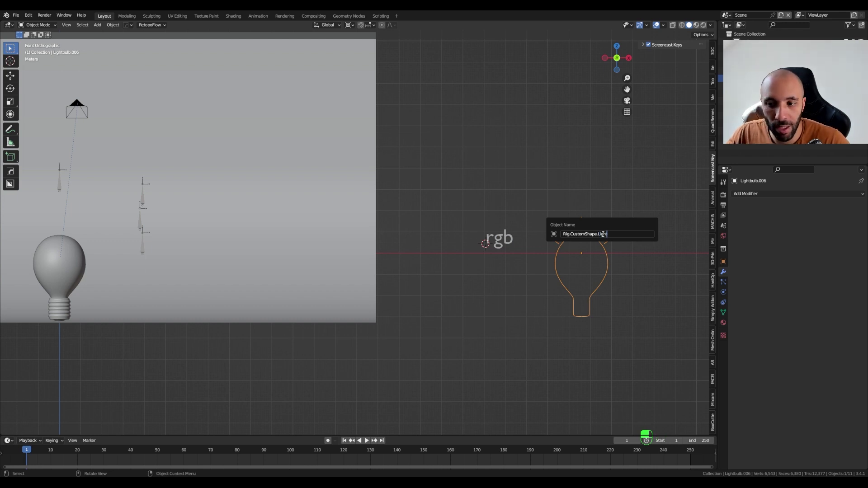
pyautogui.write('t')
pyautogui.press('Return')
# Step: Select the r, g and b letter meshes and set up a batch rename of the selected objects using Set Name with the New method
pyautogui.scroll(3, 478, 237)
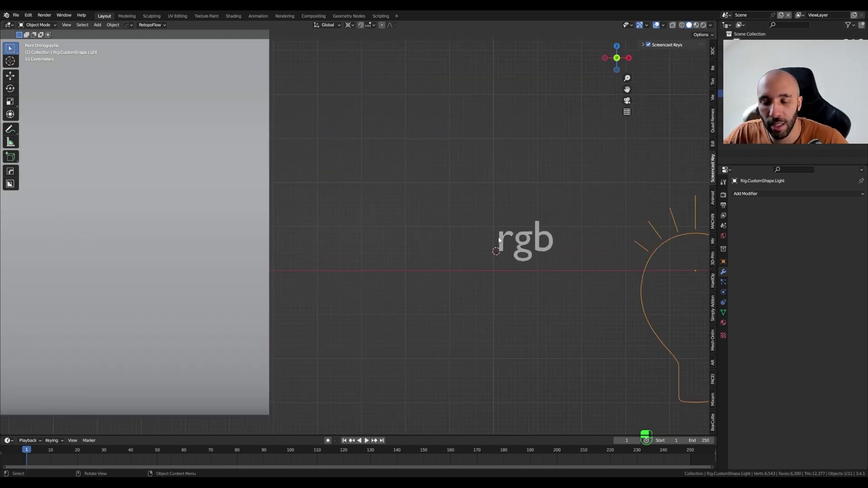
pyautogui.click(522, 251)
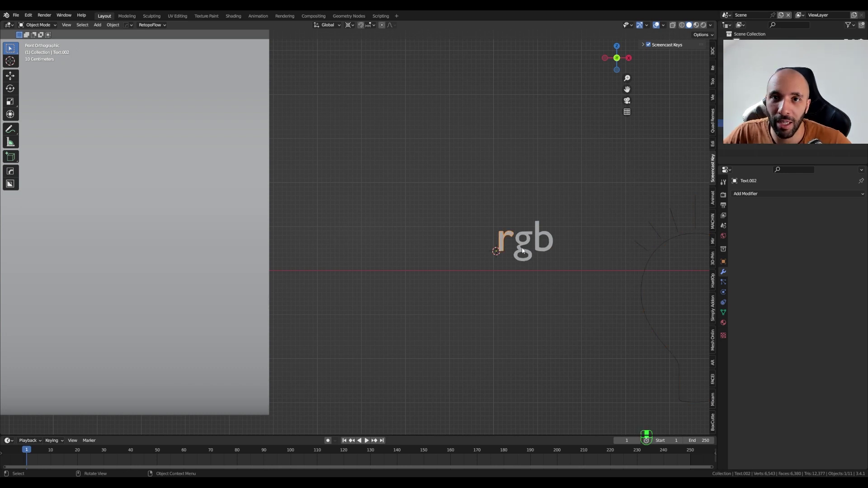
pyautogui.keyDown('shift'); pyautogui.click(542, 236); pyautogui.keyUp('shift')
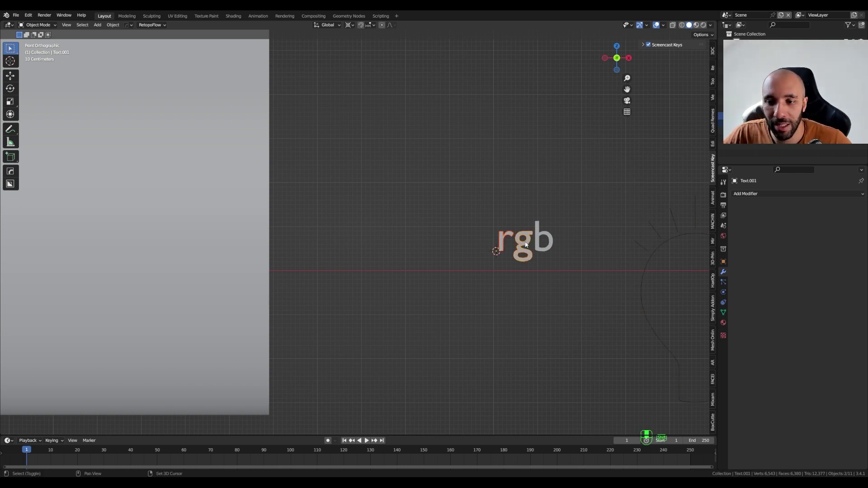
pyautogui.keyDown('shift'); pyautogui.click(542, 236); pyautogui.keyUp('shift')
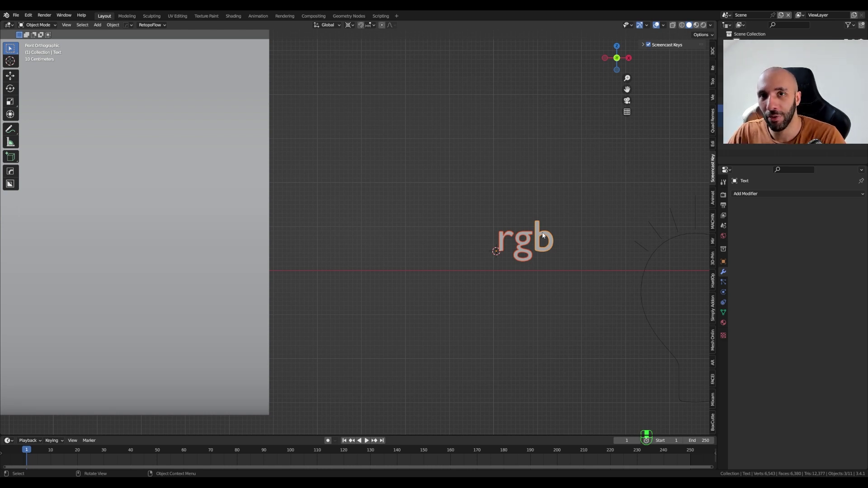
pyautogui.hotkey('ctrl', 'F2')
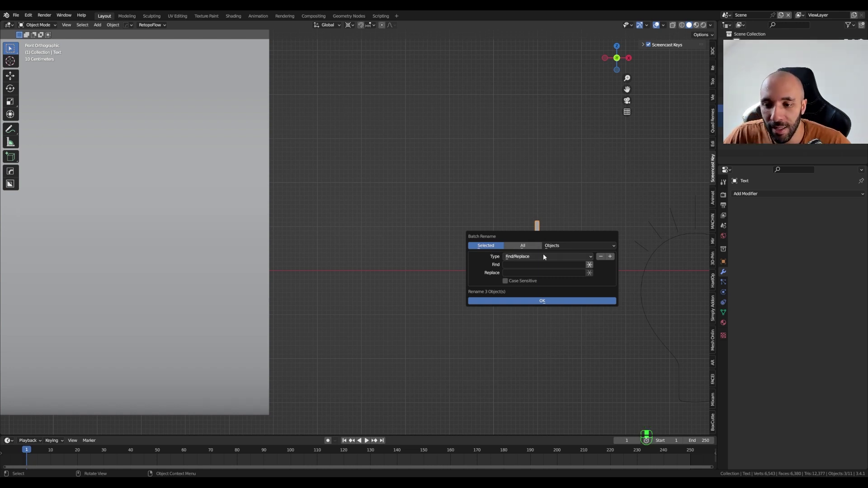
pyautogui.click(565, 247)
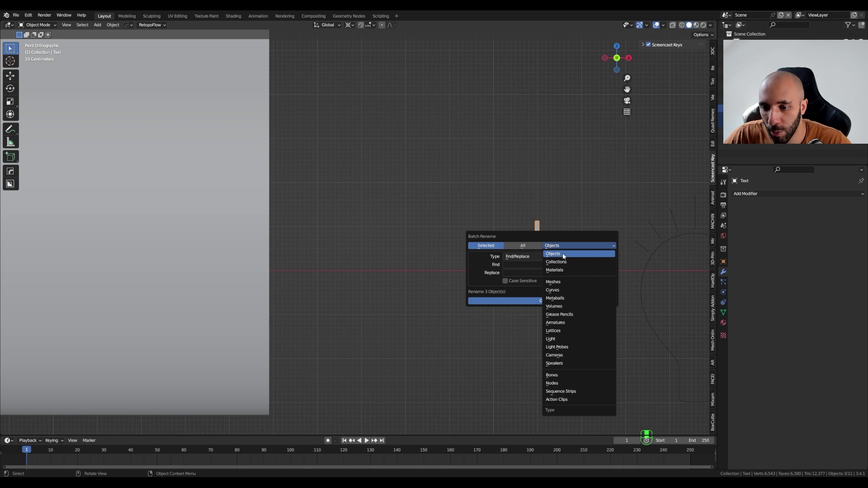
pyautogui.click(564, 254)
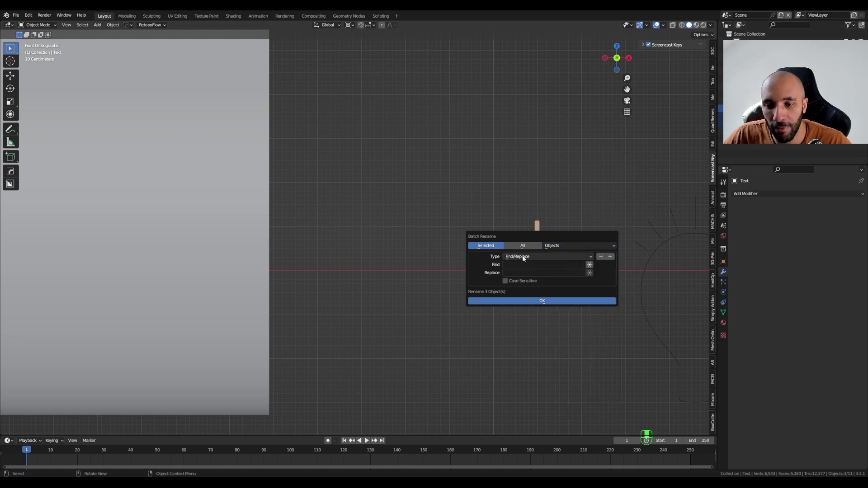
pyautogui.click(518, 257)
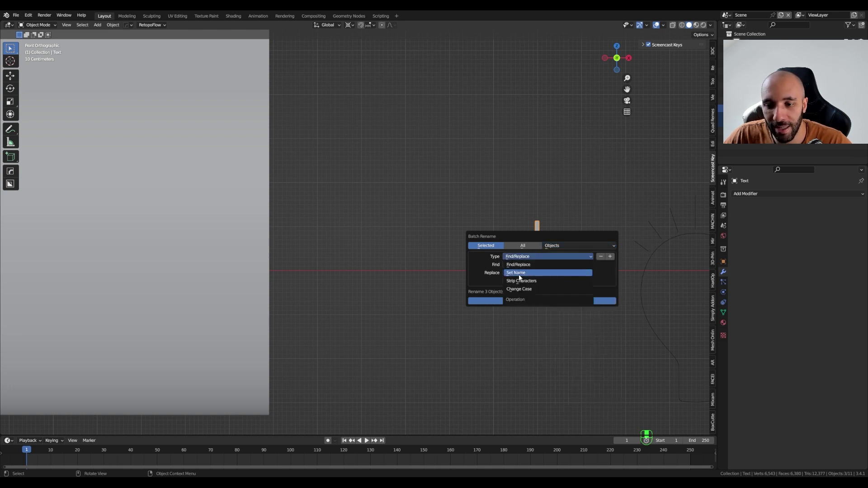
pyautogui.click(520, 273)
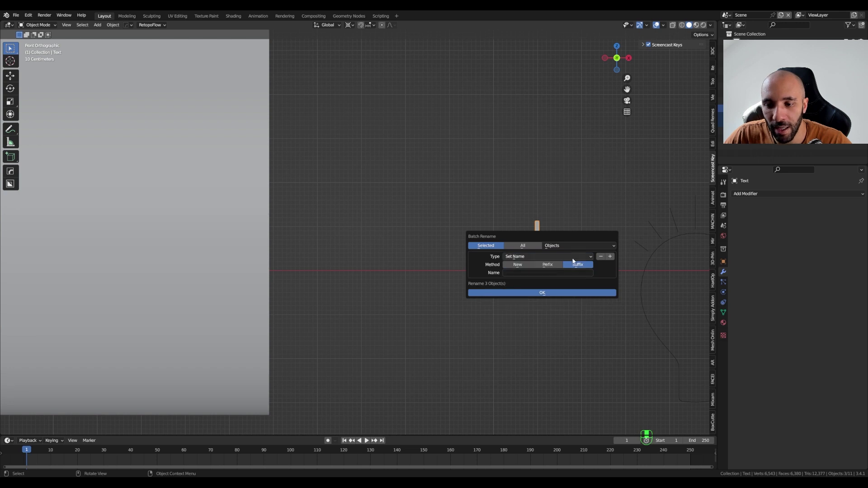
pyautogui.click(518, 265)
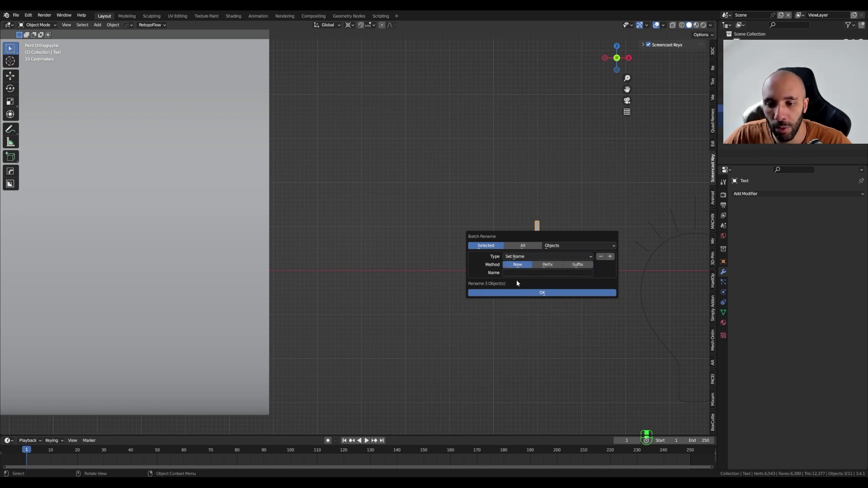
# Step: Batch-rename the three selected letter objects with the new name Rig.CustomShape.RGB
pyautogui.click(513, 273)
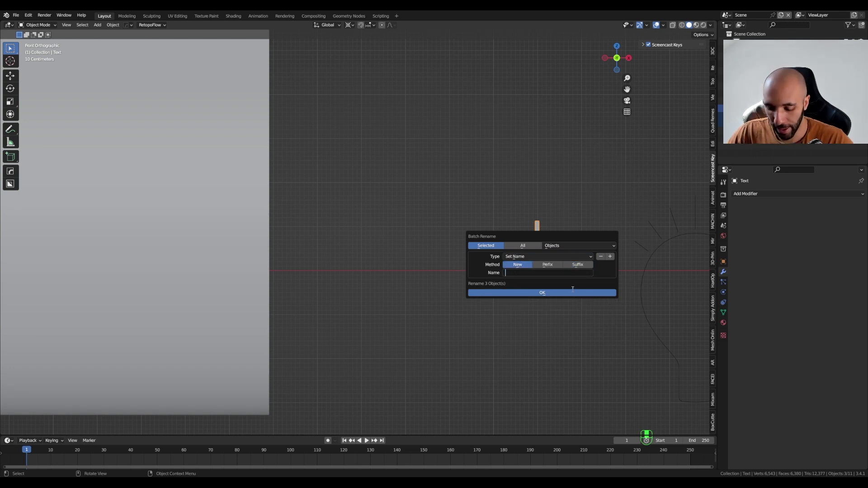
pyautogui.write('Rig')
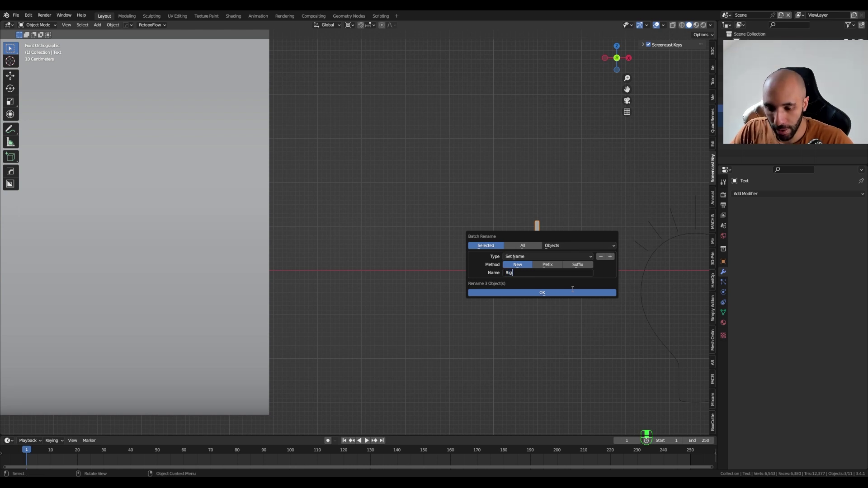
pyautogui.write('.CustomSh')
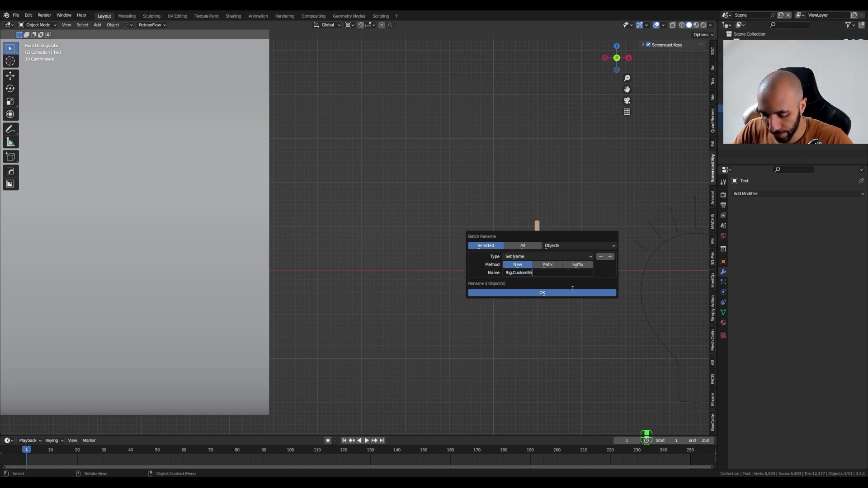
pyautogui.write('ape')
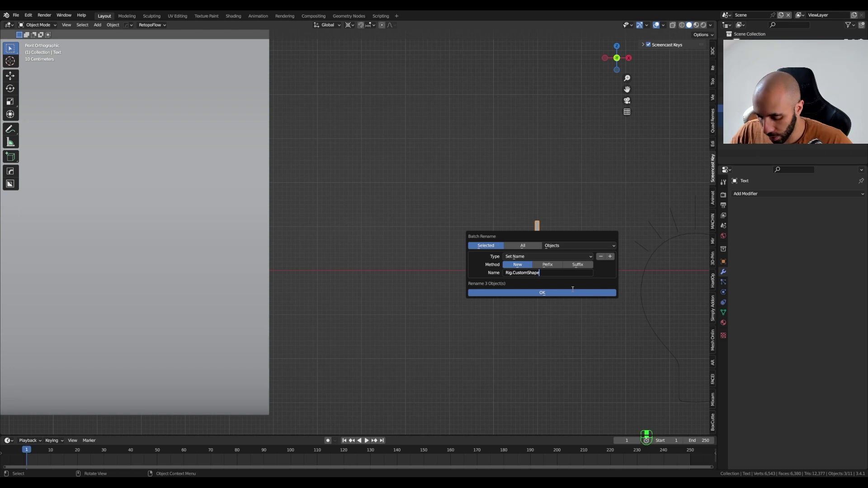
pyautogui.write('.RGB')
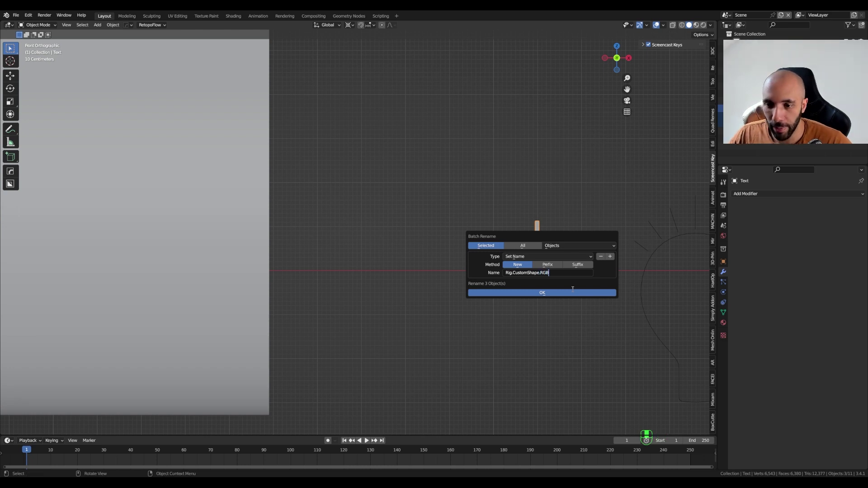
pyautogui.press('Return')
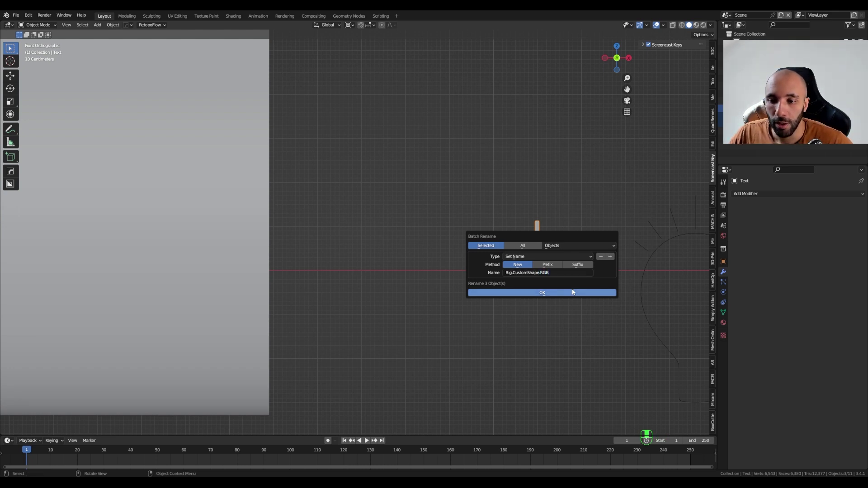
pyautogui.click(572, 291)
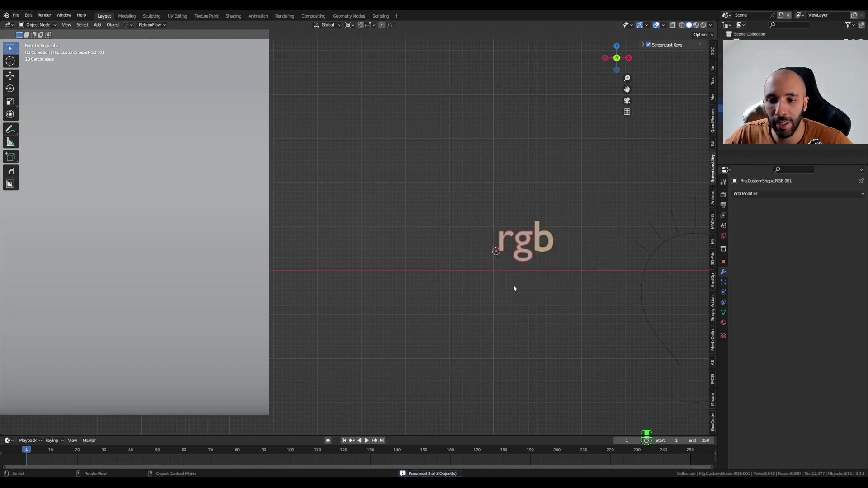
# Step: Check the new object name of each rgb letter by selecting the letters one at a time
pyautogui.click(501, 247)
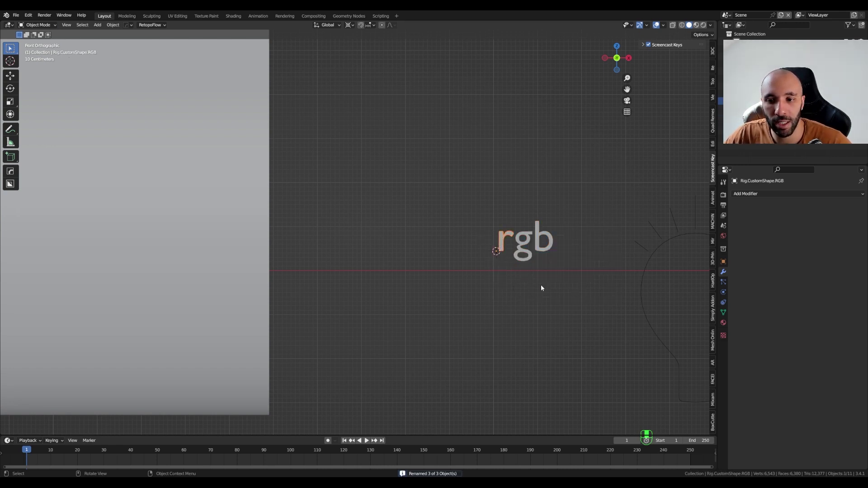
pyautogui.click(518, 256)
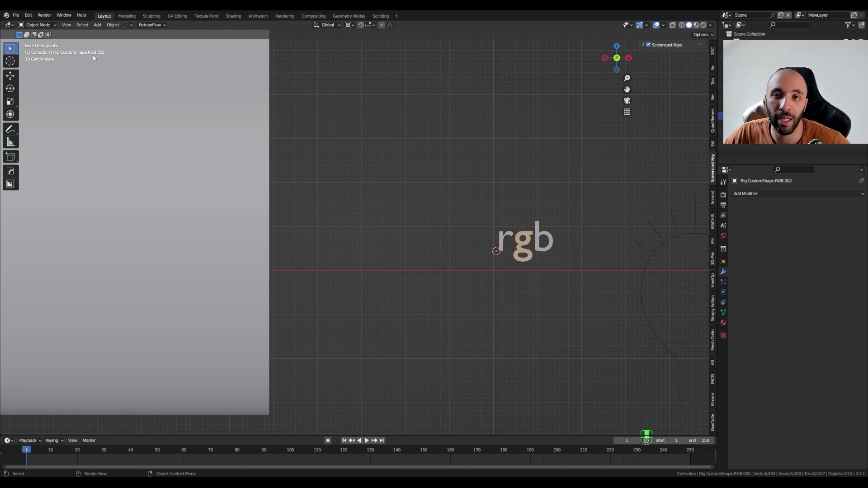
pyautogui.click(540, 252)
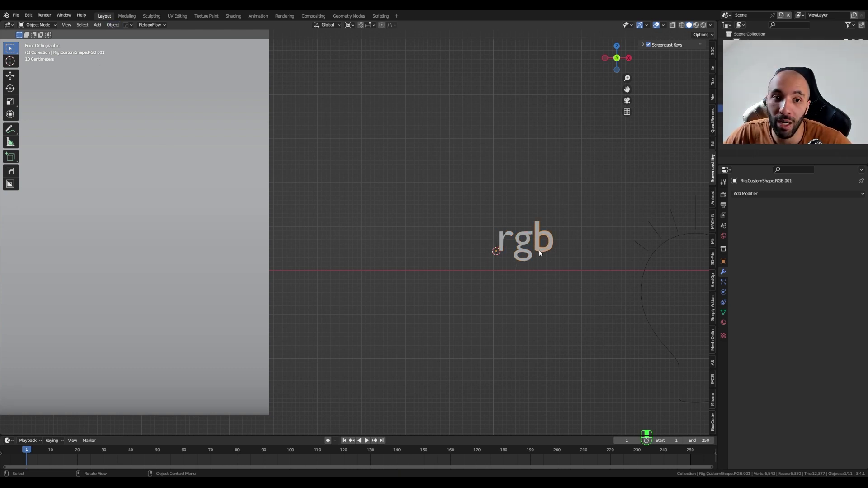
pyautogui.click(502, 241)
# Step: Select the Rig.Light armature around the light bulb and switch it to Pose Mode
pyautogui.scroll(-5, 497, 244)
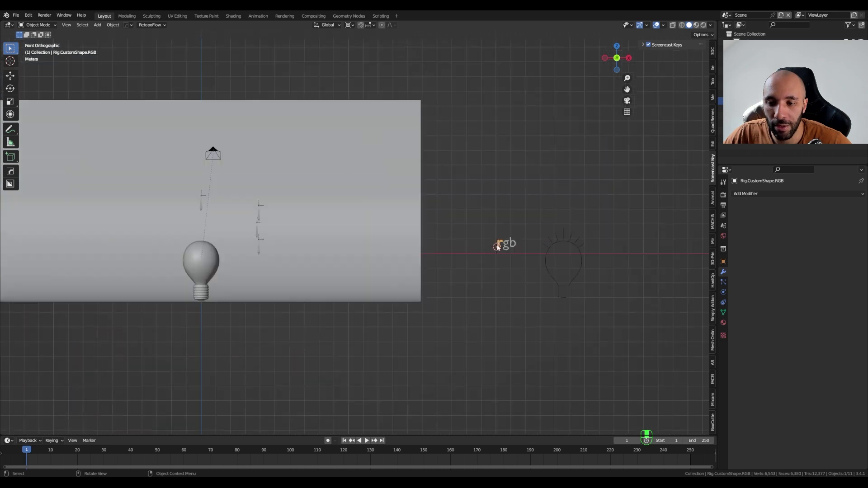
pyautogui.keyDown('shift'); pyautogui.moveTo(291, 249); pyautogui.dragTo(381, 210, button='middle'); pyautogui.keyUp('shift')
pyautogui.scroll(3, 375, 195)
pyautogui.click(376, 176)
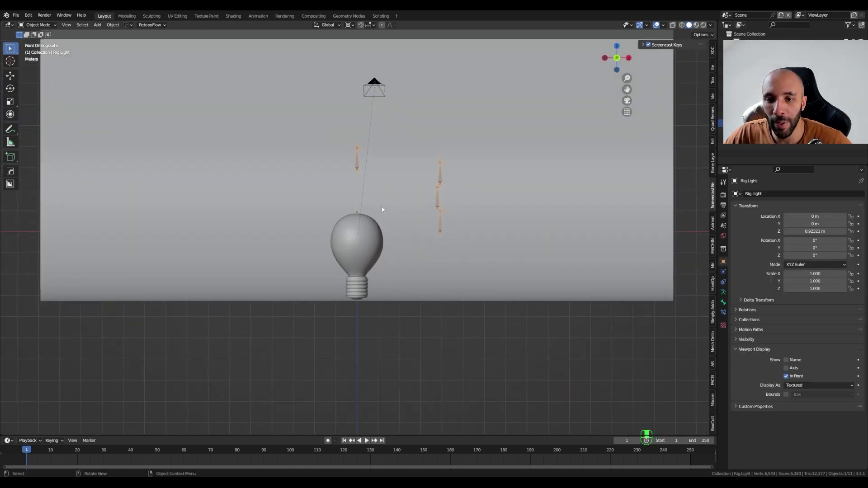
pyautogui.press('Tab')
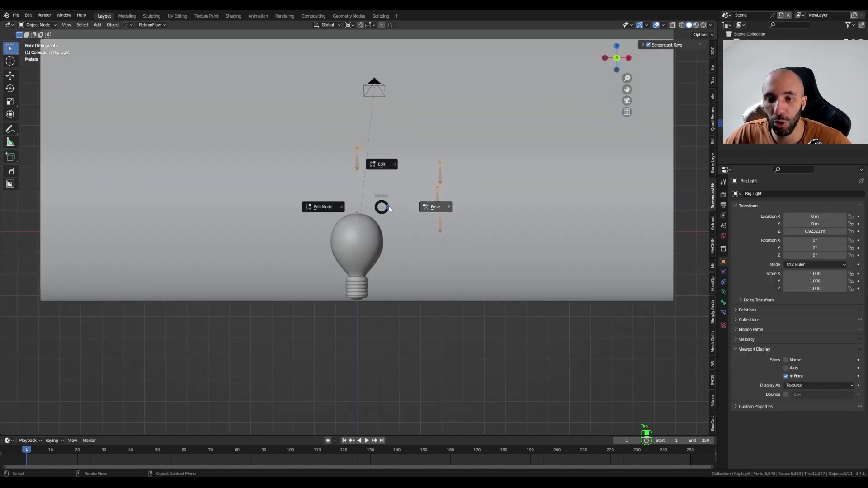
pyautogui.click(423, 208)
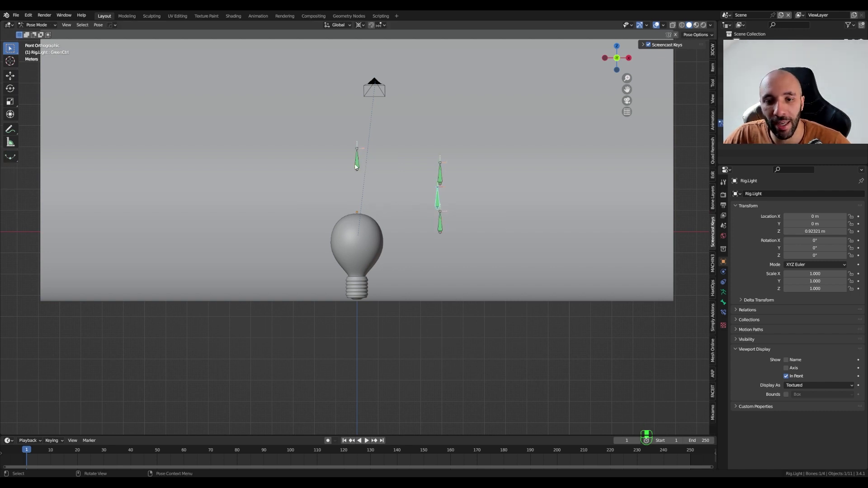
# Step: Assign Rig.CustomShape.Light as the custom shape object of the PowerCtrl bone above the bulb
pyautogui.click(356, 164)
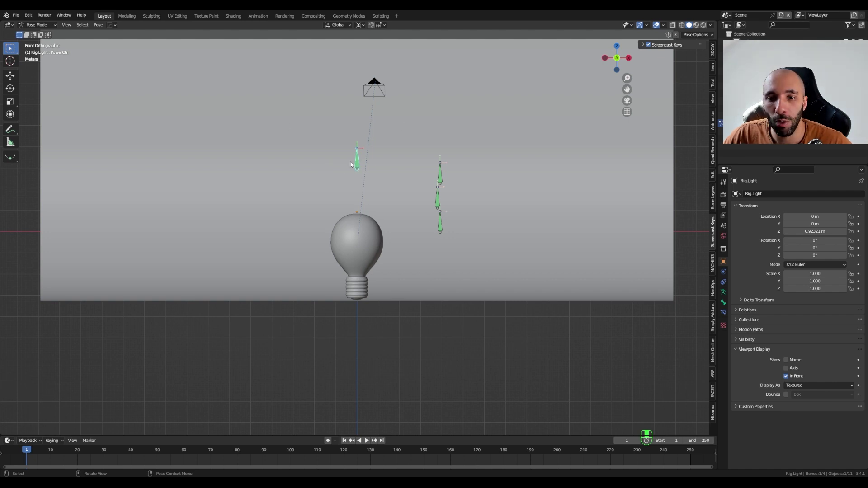
pyautogui.click(723, 302)
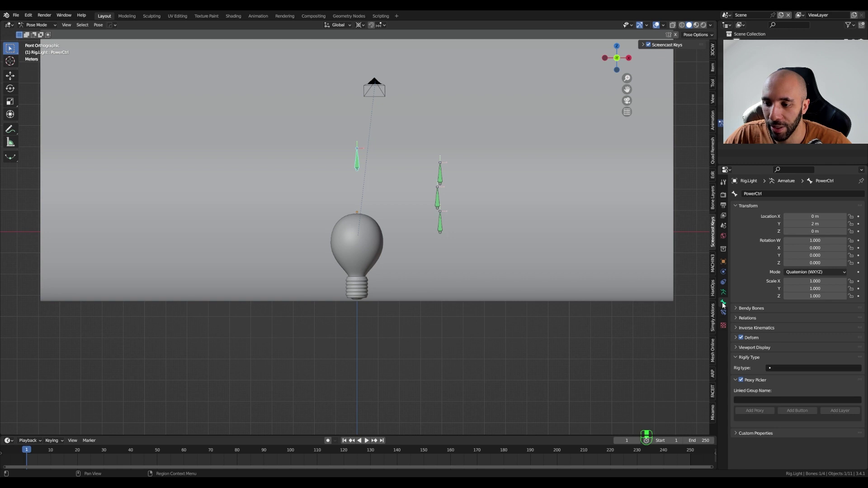
pyautogui.click(743, 348)
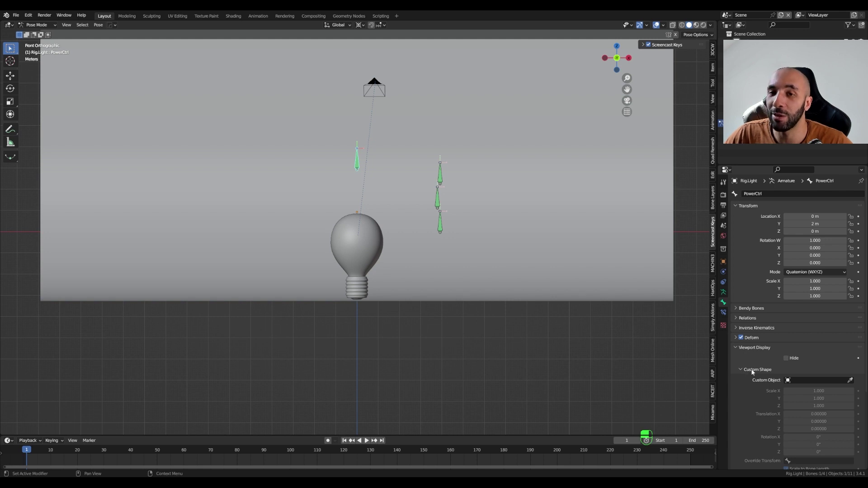
pyautogui.click(799, 379)
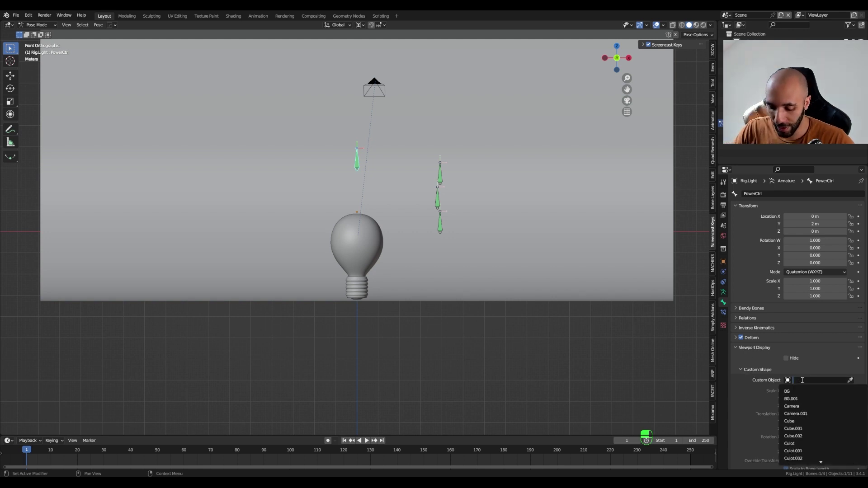
pyautogui.write('custo')
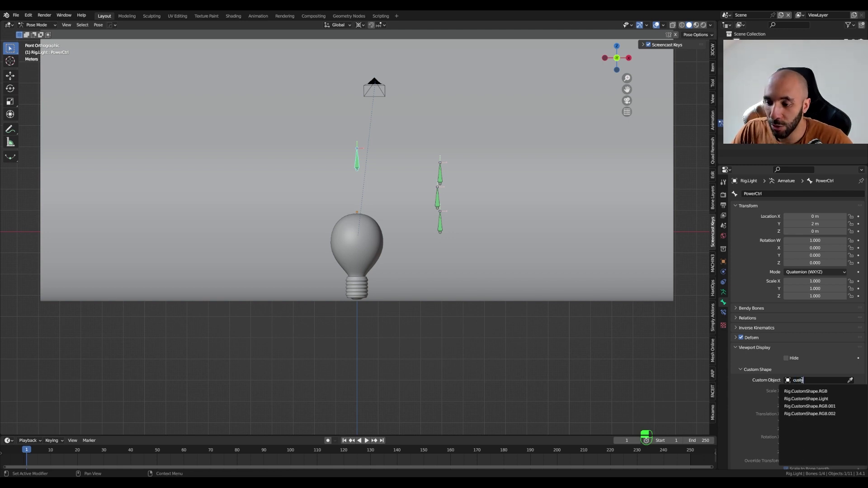
pyautogui.write('m')
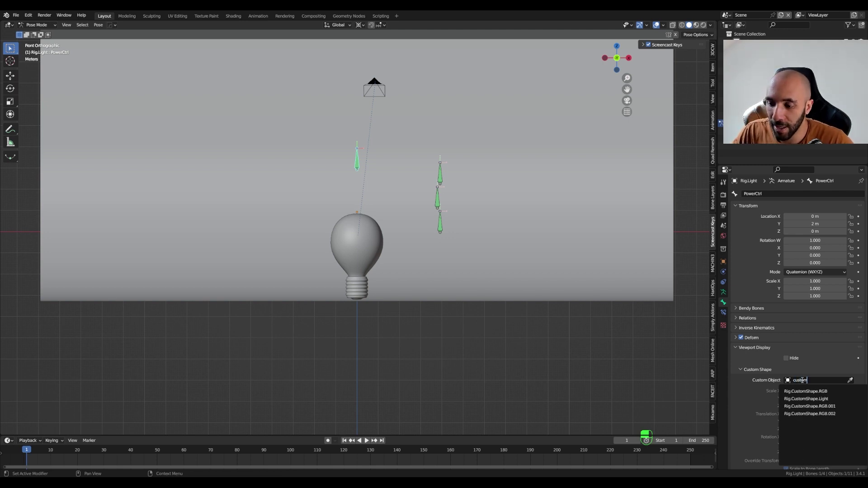
pyautogui.click(820, 399)
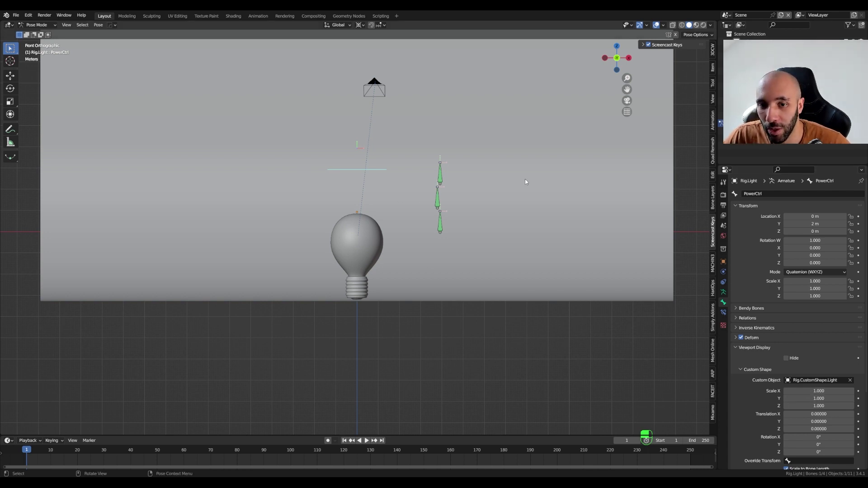
# Step: Compare the orientation of the PowerCtrl bone's custom shape with that of the original bulb outline object
pyautogui.moveTo(348, 191); pyautogui.dragTo(328, 214, button='middle')
pyautogui.scroll(-5, 348, 163)
pyautogui.moveTo(349, 164); pyautogui.dragTo(365, 161, button='middle')
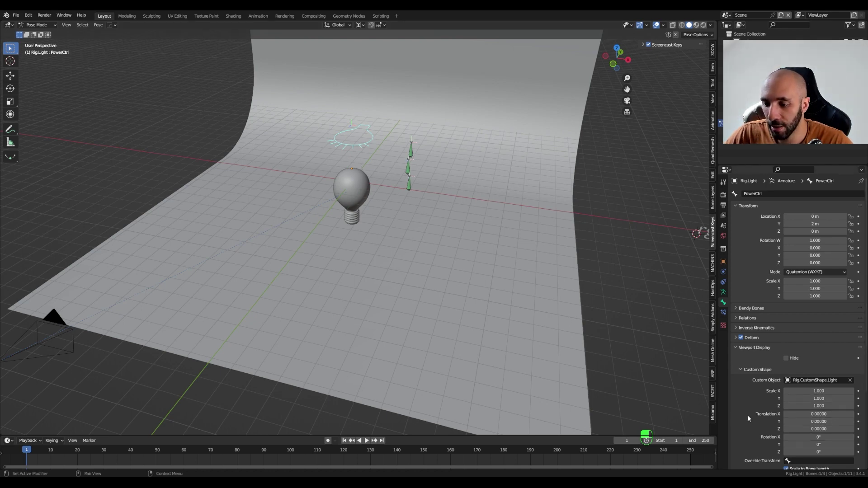
pyautogui.moveTo(541, 249); pyautogui.dragTo(502, 217, button='middle')
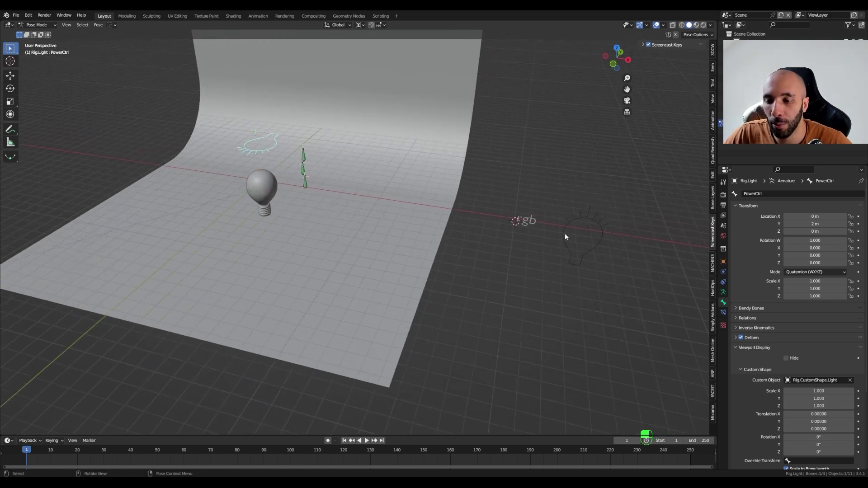
pyautogui.moveTo(568, 224); pyautogui.dragTo(385, 178, button='middle')
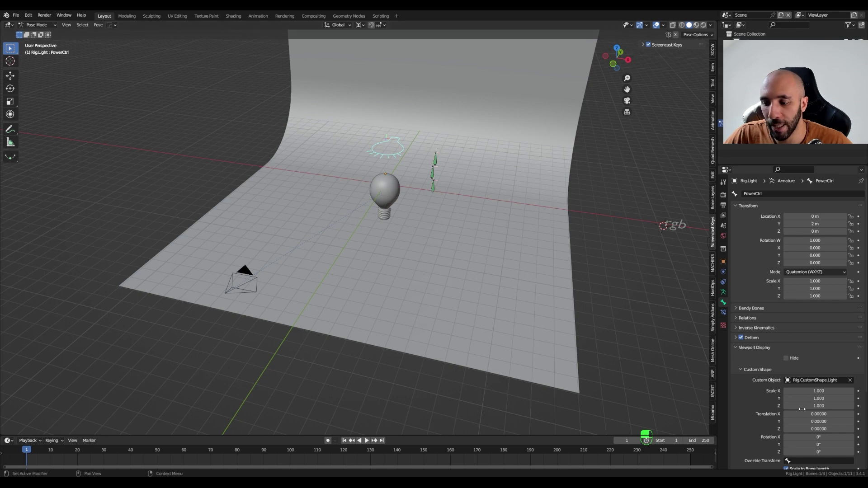
pyautogui.moveTo(653, 243); pyautogui.dragTo(568, 240, button='middle')
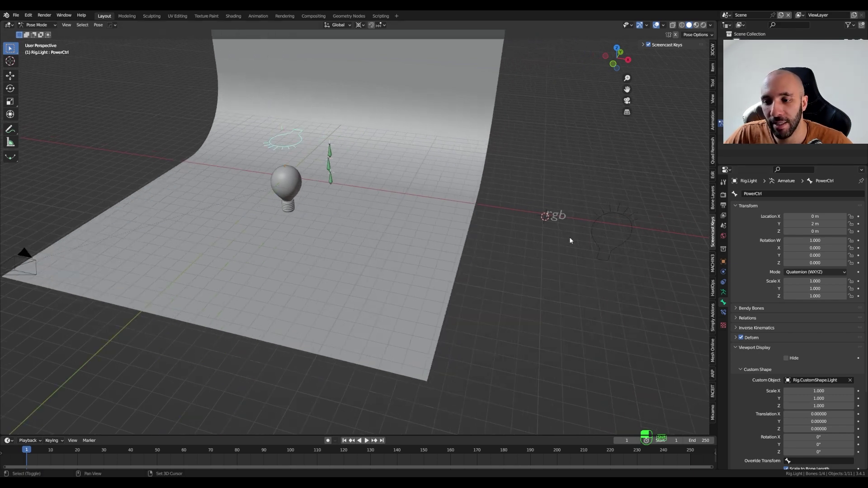
# Step: Set the X rotation of the PowerCtrl bone's custom shape to -90°
pyautogui.moveTo(497, 231); pyautogui.dragTo(393, 177, button='middle')
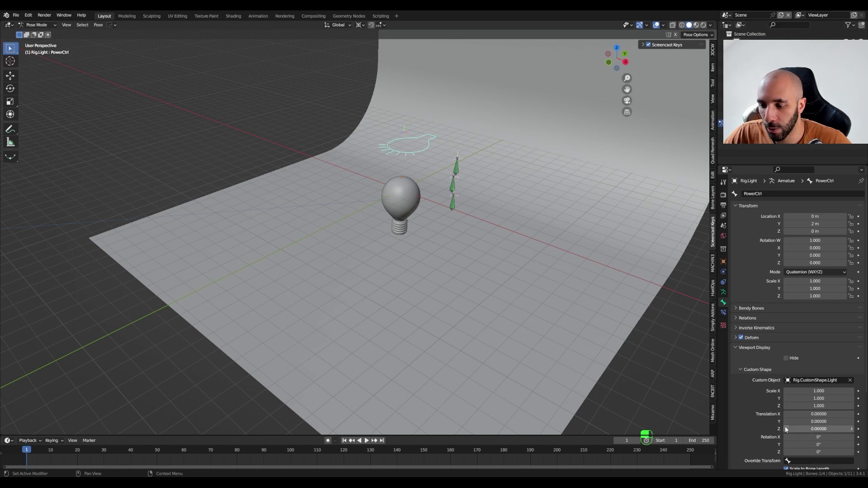
pyautogui.click(804, 436)
pyautogui.write('-90')
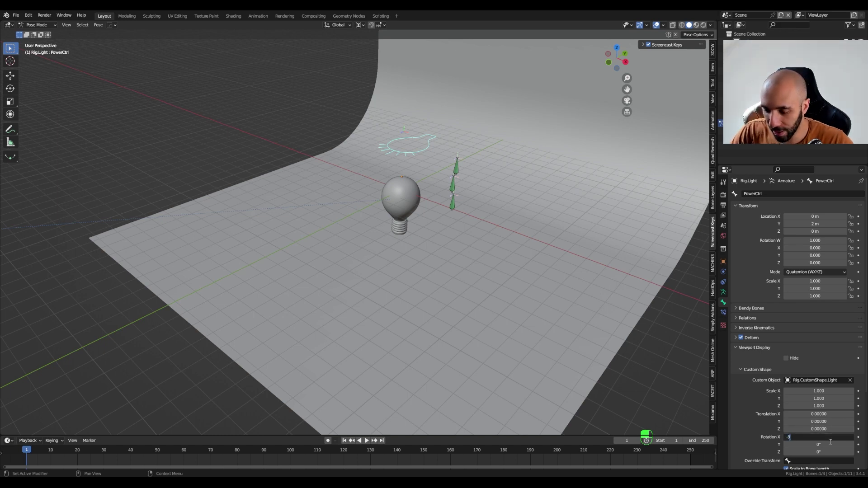
pyautogui.press('Return')
# Step: In front view, move the PowerCtrl bone down to a Y location of 0 m
pyautogui.moveTo(423, 181); pyautogui.dragTo(410, 235, button='middle')
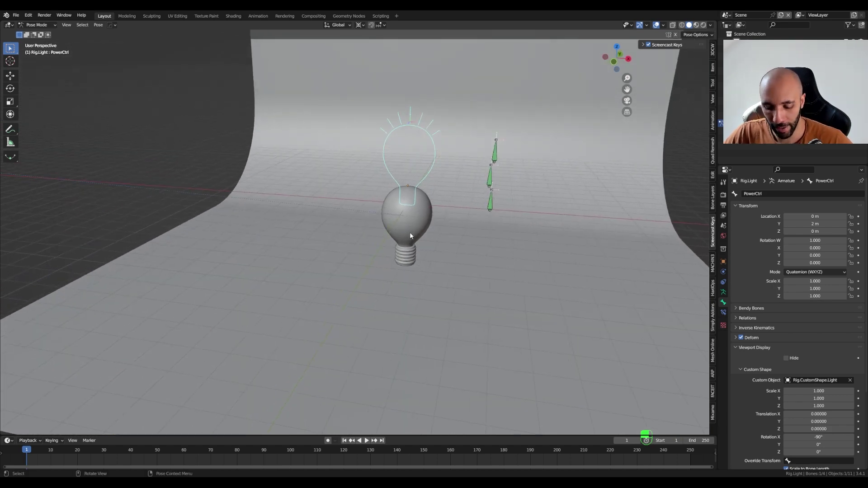
pyautogui.press('KP_1')
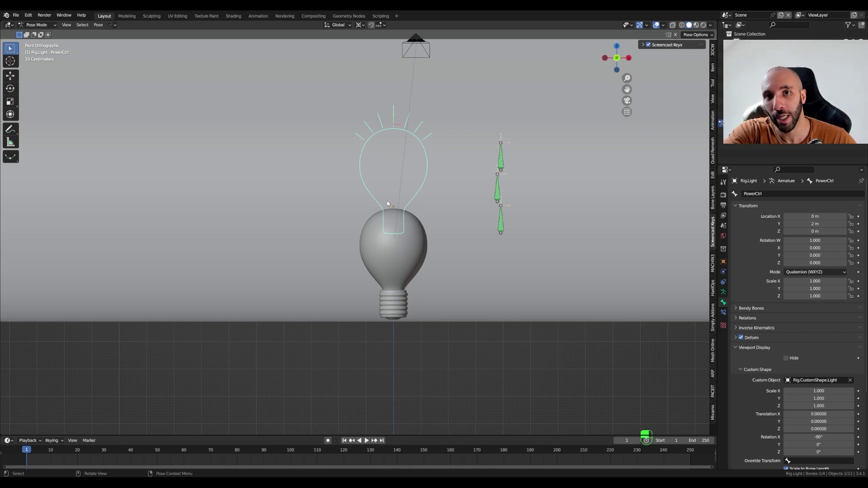
pyautogui.press('g')
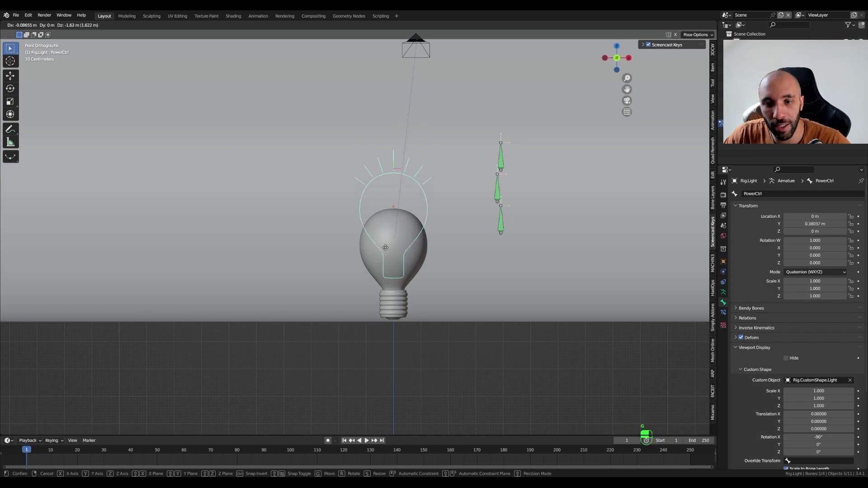
pyautogui.click(366, 303)
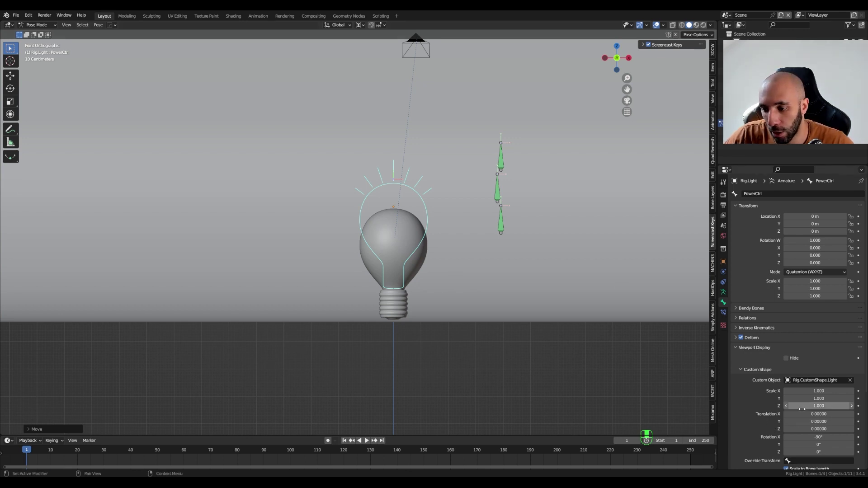
# Step: Try a Y translation of 2.98 and a uniform scale of 0.3 on PowerCtrl's custom shape, restoring the scale to 1
pyautogui.moveTo(796, 421); pyautogui.dragTo(860, 421)
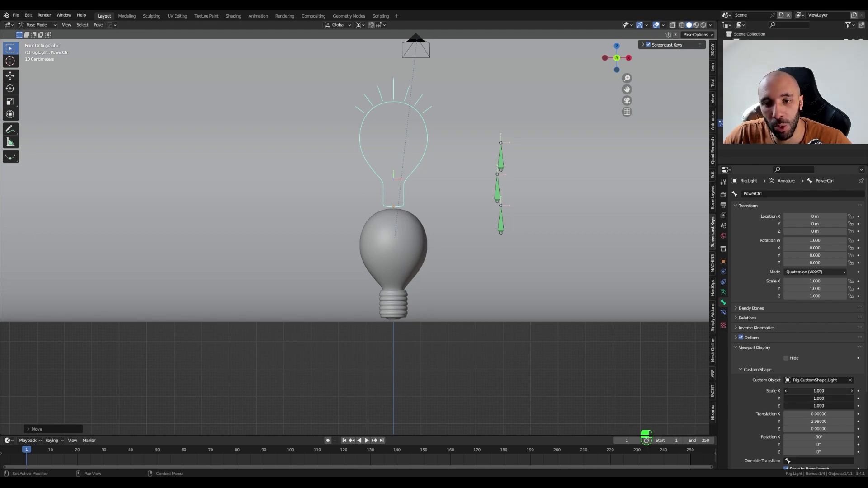
pyautogui.write('0.4')
pyautogui.press('Return')
pyautogui.moveTo(818, 391); pyautogui.dragTo(818, 406)
pyautogui.write('0.3')
pyautogui.press('Return')
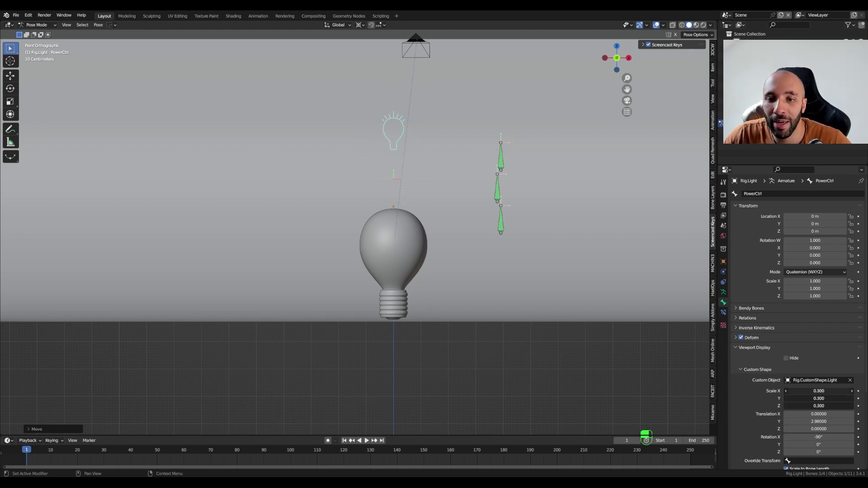
pyautogui.write('1')
pyautogui.press('Return')
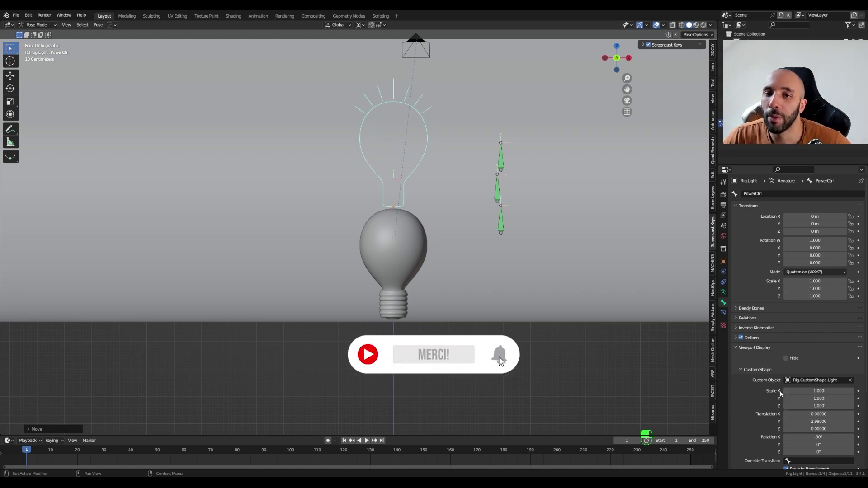
# Step: Set the PowerCtrl custom shape's scale to 0.3 on all axes and its Y translation to 0
pyautogui.moveTo(808, 391)
pyautogui.mouseDown()
pyautogui.moveTo(808, 406)
pyautogui.moveTo(805, 391)
pyautogui.moveTo(791, 390)
pyautogui.mouseUp()
pyautogui.write('0.8')
pyautogui.press('Return')
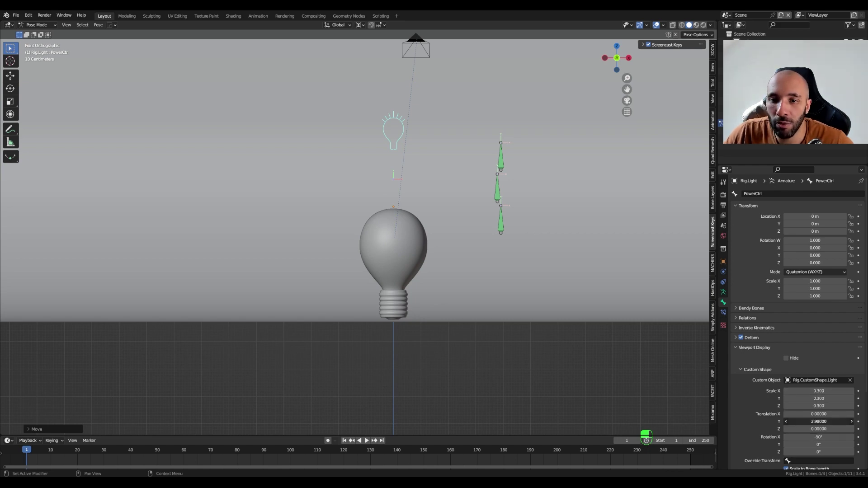
pyautogui.moveTo(818, 421)
pyautogui.mouseDown()
pyautogui.moveTo(773, 421)
pyautogui.moveTo(801, 422)
pyautogui.mouseUp()
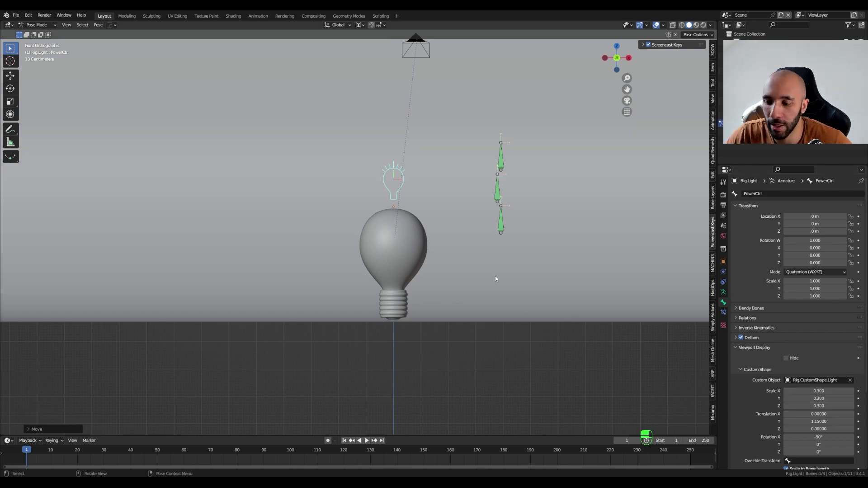
pyautogui.click(814, 422)
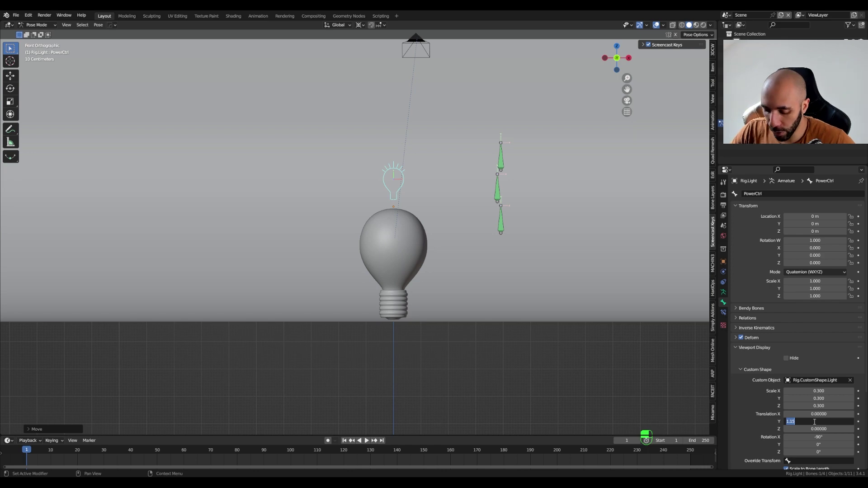
pyautogui.write('0')
pyautogui.press('Return')
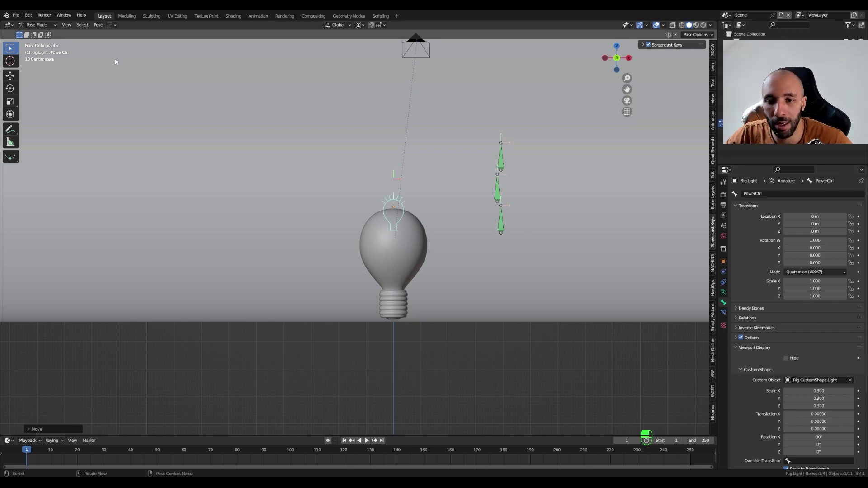
# Step: Snap the 3D cursor to the bottom centre vertex of the original Rig.CustomShape.Light outline in Edit Mode
pyautogui.press('Tab')
pyautogui.click(389, 171)
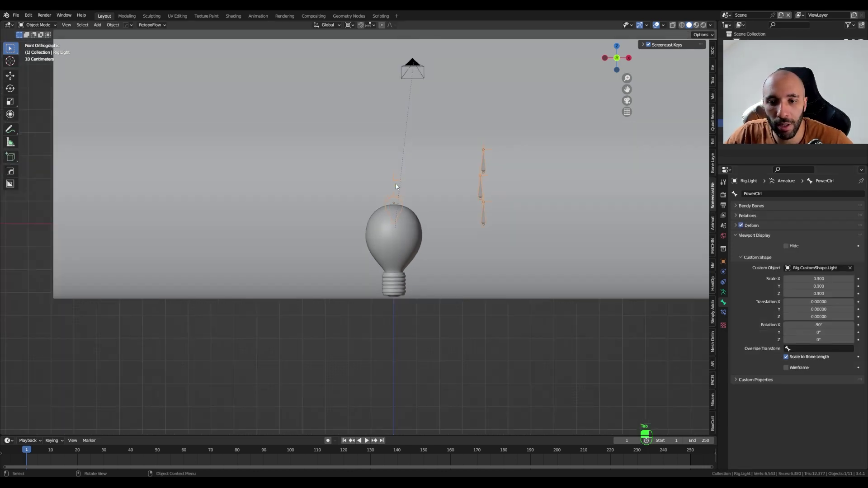
pyautogui.press('Home')
pyautogui.click(481, 210)
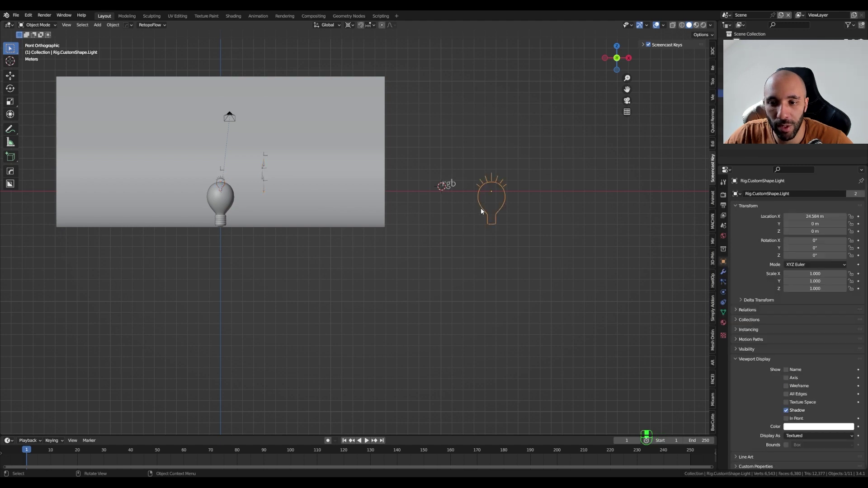
pyautogui.scroll(5, 492, 193)
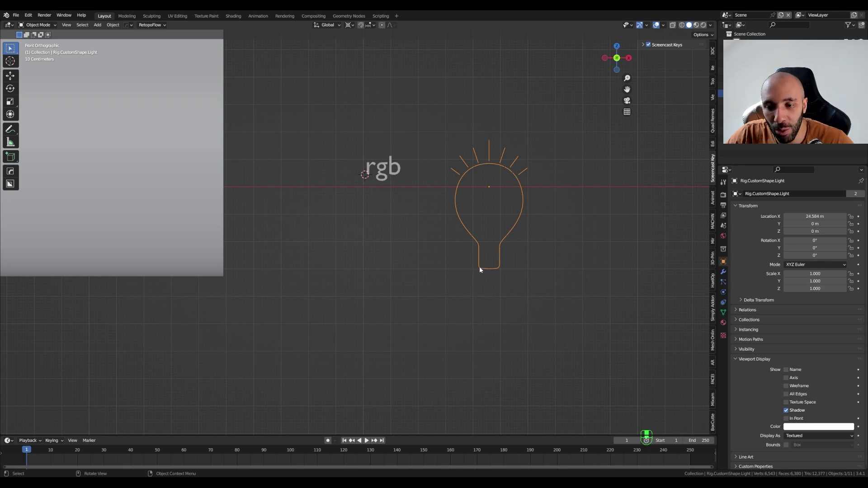
pyautogui.press('Tab')
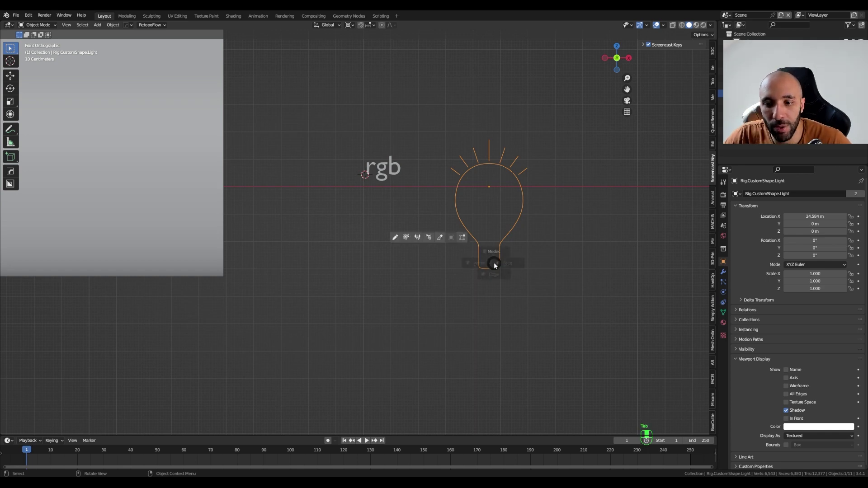
pyautogui.scroll(6, 491, 274)
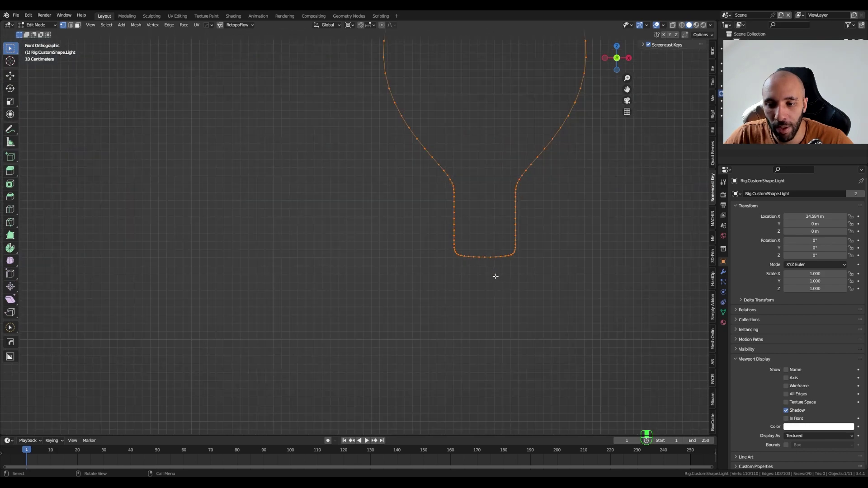
pyautogui.click(477, 243)
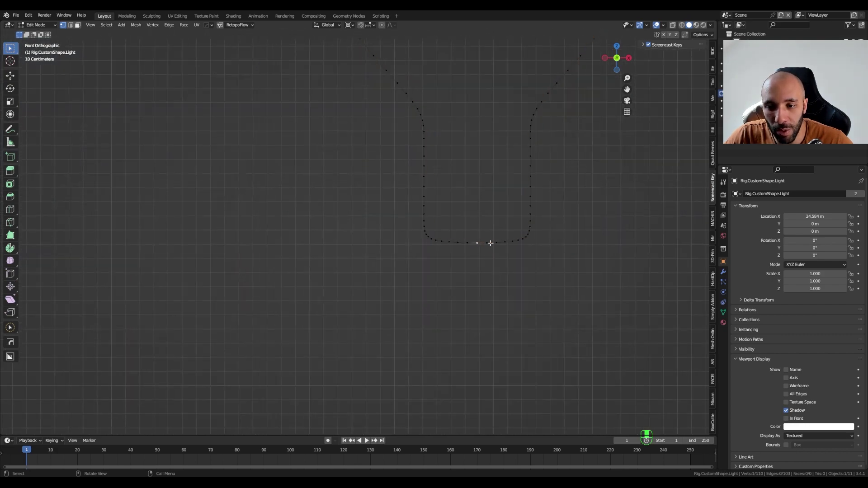
pyautogui.scroll(-6, 466, 249)
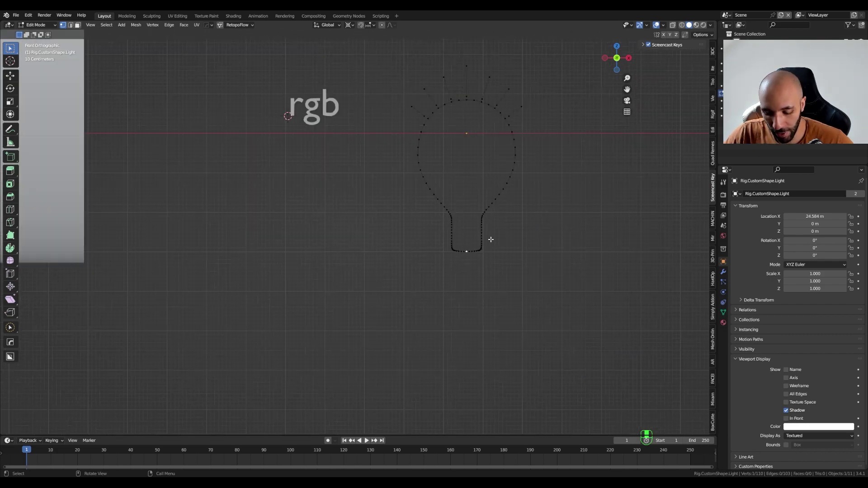
pyautogui.hotkey('shift', 's')
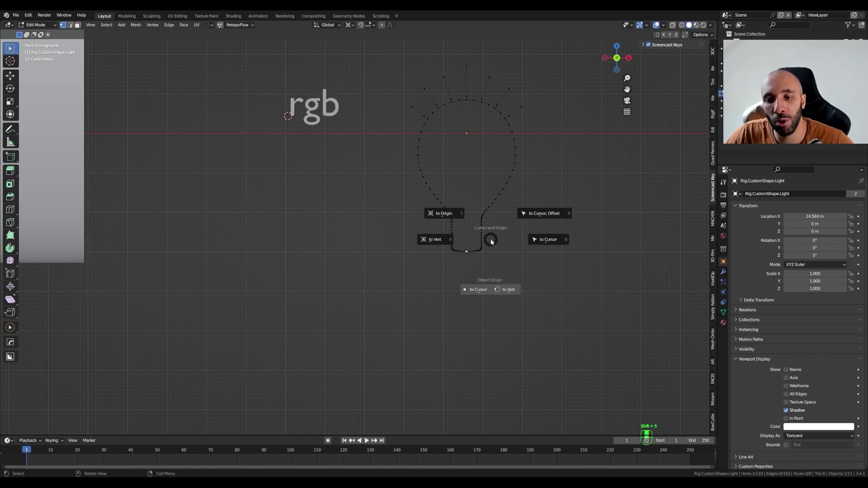
pyautogui.click(437, 241)
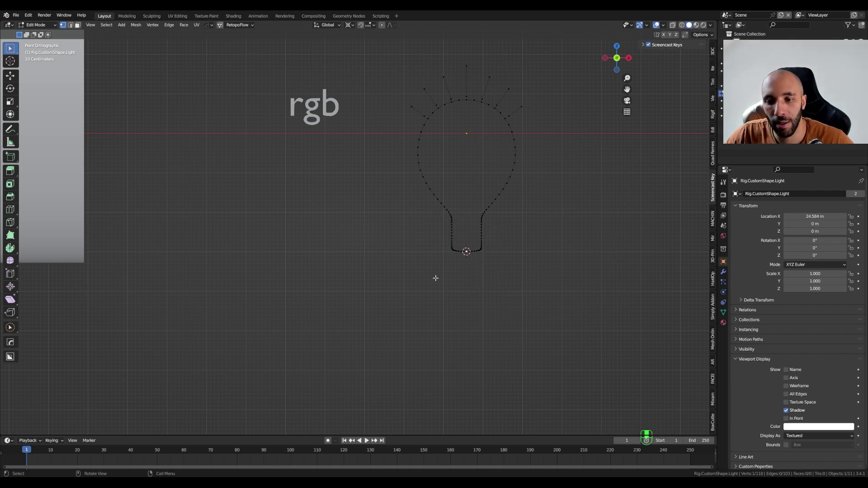
# Step: Set the origin of Rig.CustomShape.Light to the 3D cursor in Object Mode and save the file
pyautogui.press('Tab')
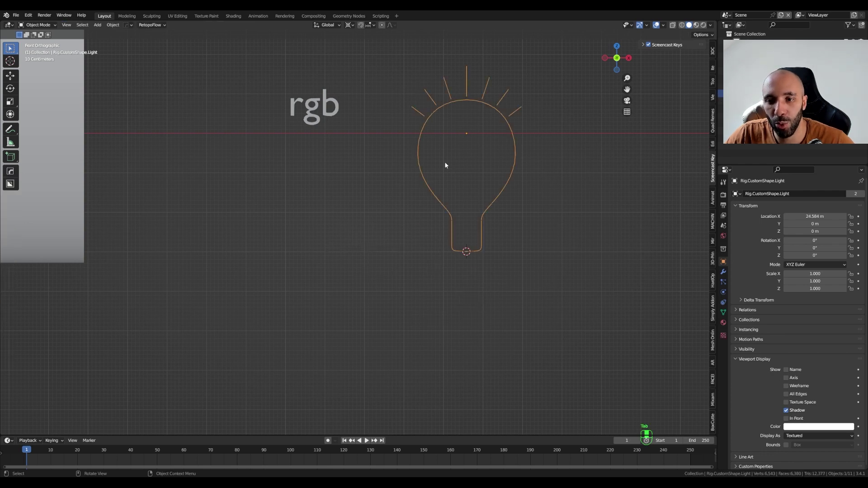
pyautogui.rightClick(428, 165)
pyautogui.moveTo(425, 167)
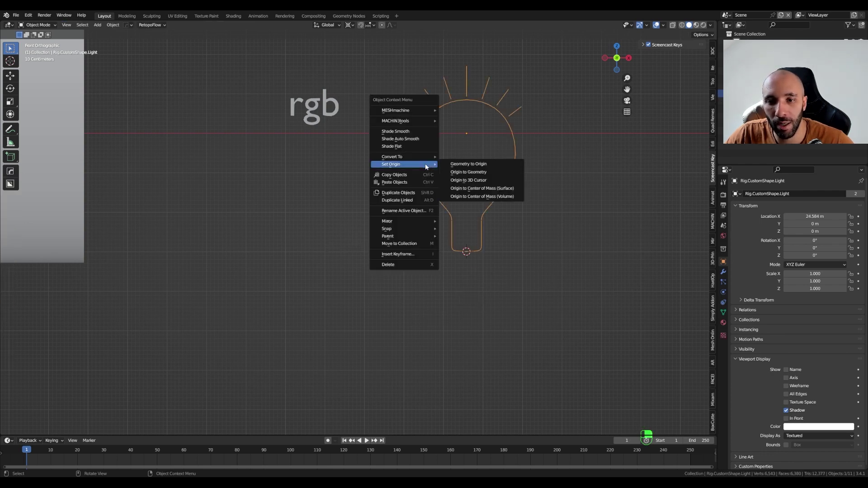
pyautogui.click(468, 180)
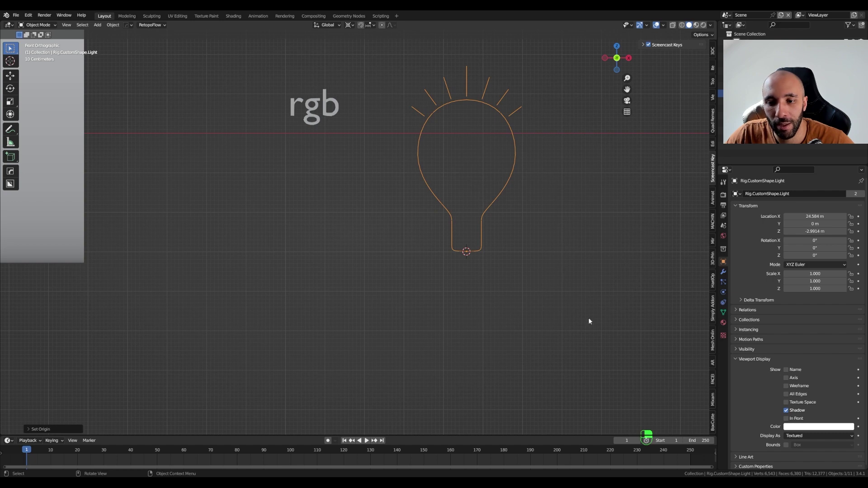
pyautogui.scroll(5, 454, 251)
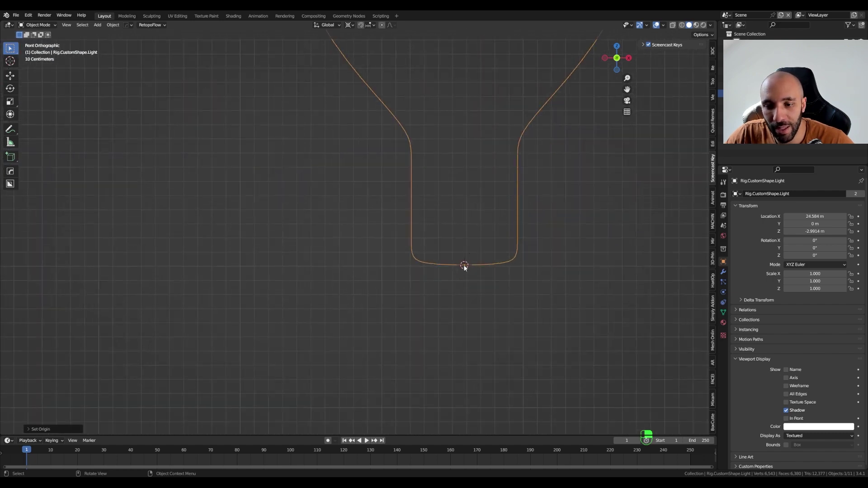
pyautogui.press('ctrl')
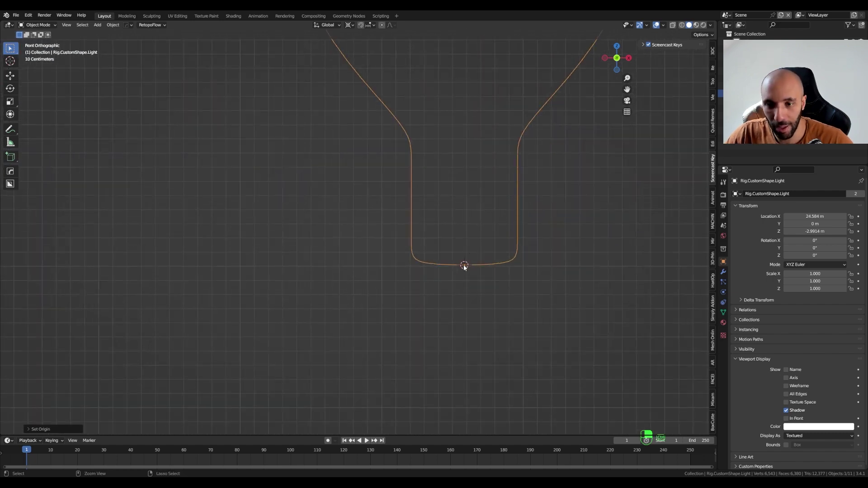
pyautogui.hotkey('ctrl', 's')
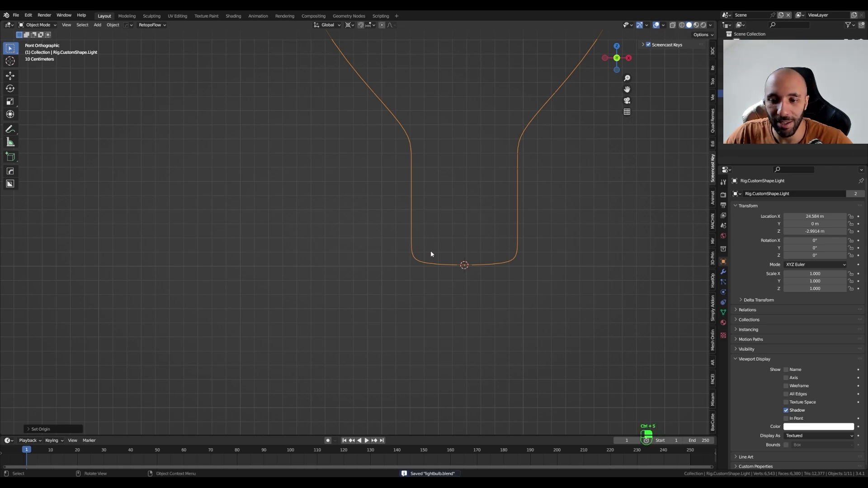
# Step: Select the Rig.Light armature and return it to Pose Mode, keeping the PowerCtrl custom shape's scale at 0.3
pyautogui.scroll(-5, 361, 240)
pyautogui.scroll(5, 278, 217)
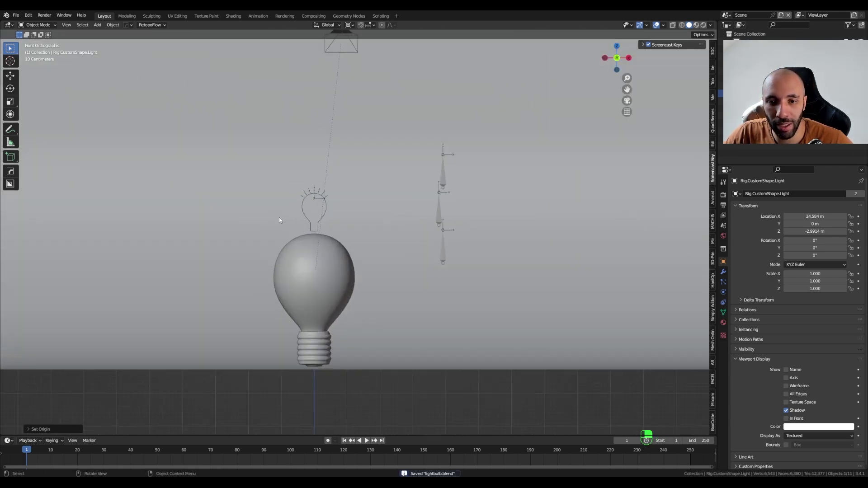
pyautogui.click(316, 225)
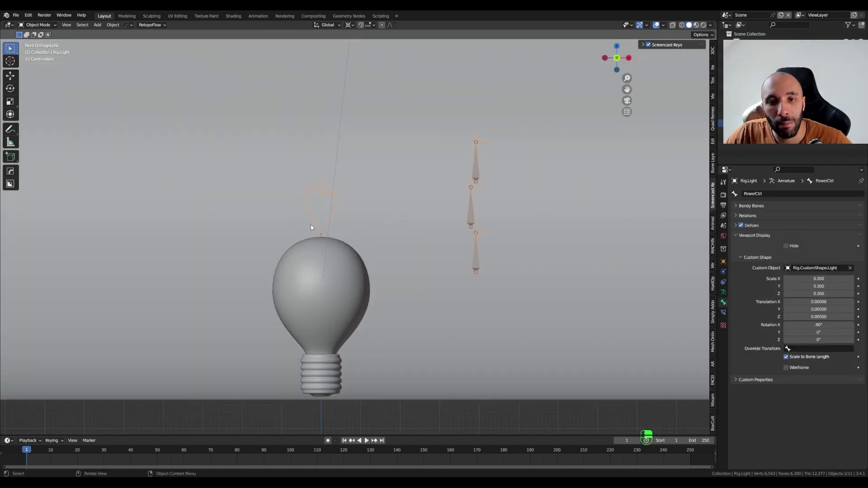
pyautogui.scroll(-5, 327, 238)
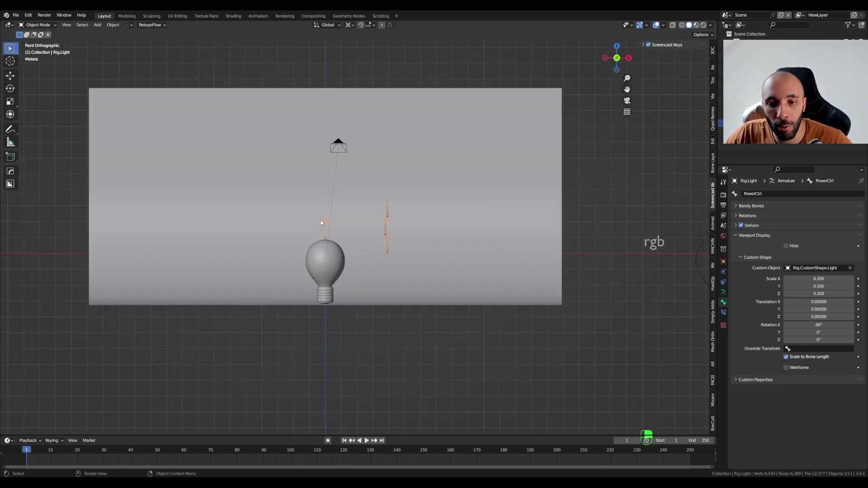
pyautogui.press('Tab')
pyautogui.scroll(4, 348, 225)
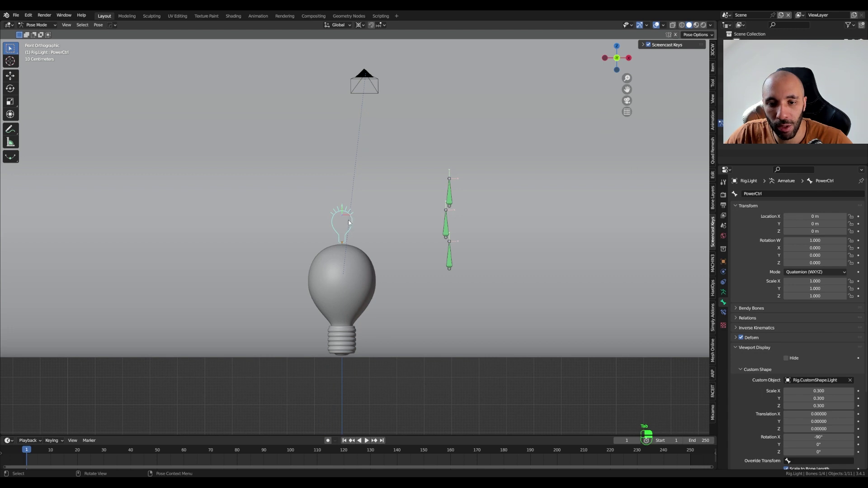
pyautogui.moveTo(814, 391); pyautogui.dragTo(795, 406)
pyautogui.press('Escape')
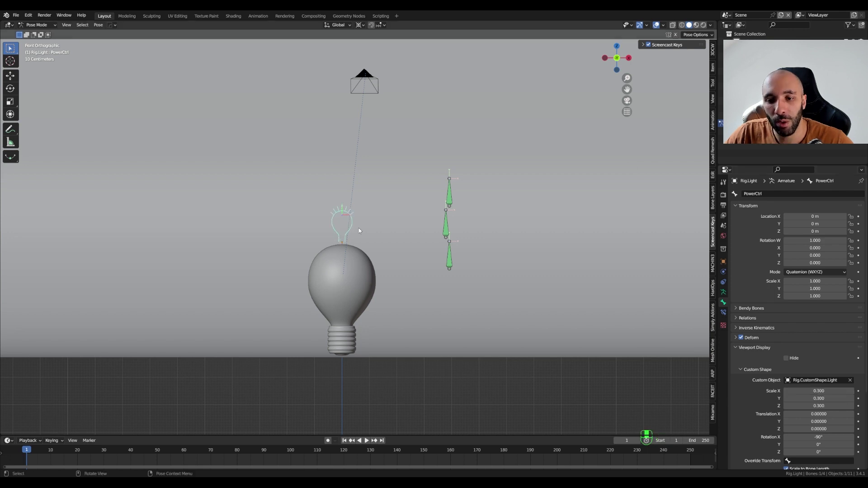
# Step: Assign Rig.CustomShape.RGB as the custom shape of the RedCtrl bone
pyautogui.scroll(-3, 358, 228)
pyautogui.keyDown('shift'); pyautogui.moveTo(458, 234); pyautogui.dragTo(395, 226, button='middle'); pyautogui.keyUp('shift')
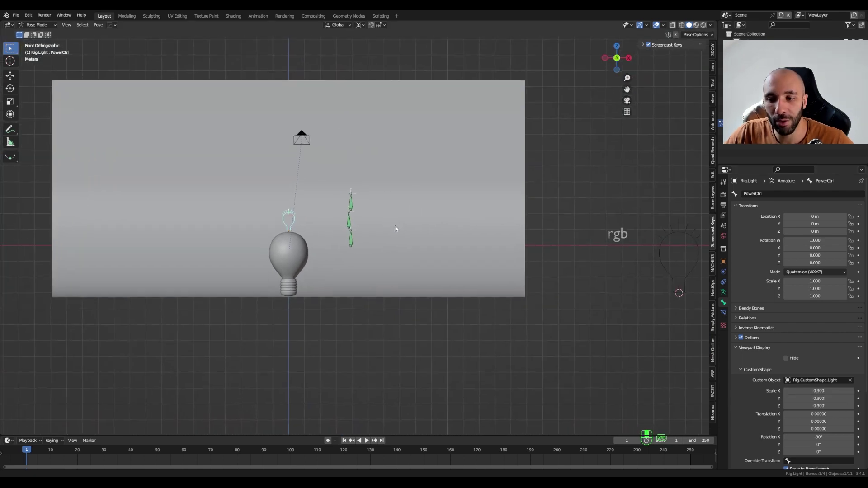
pyautogui.click(349, 206)
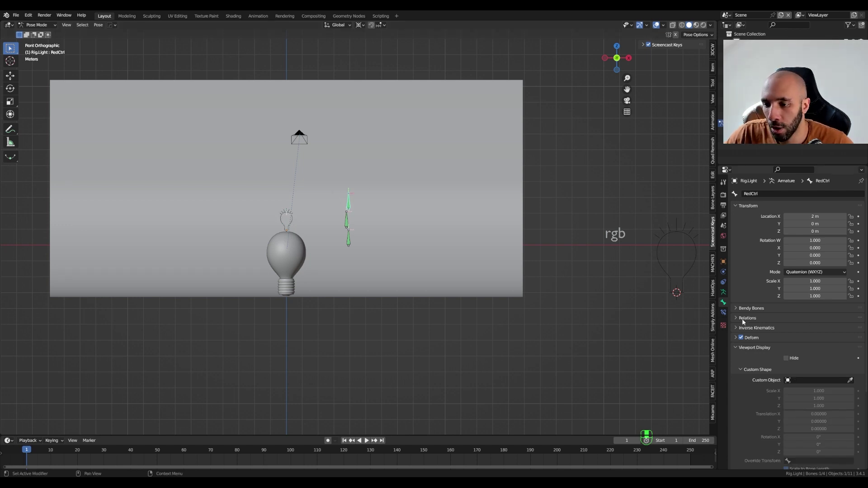
pyautogui.click(804, 381)
pyautogui.write('custo')
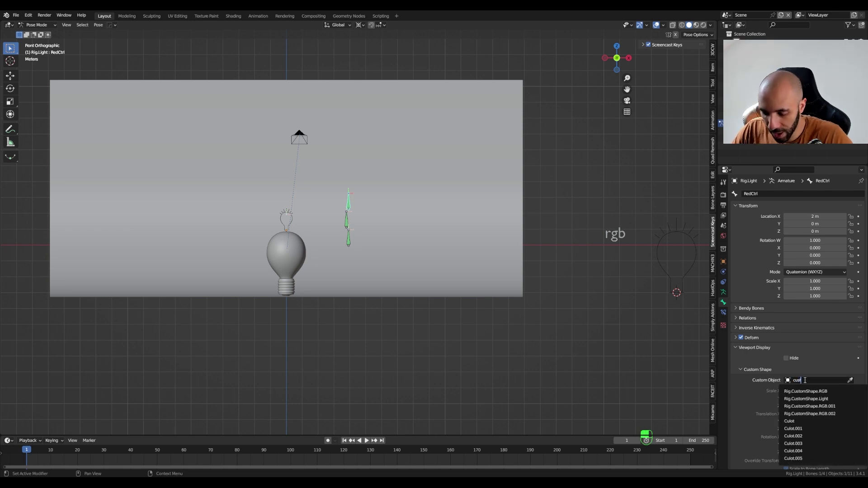
pyautogui.write('m')
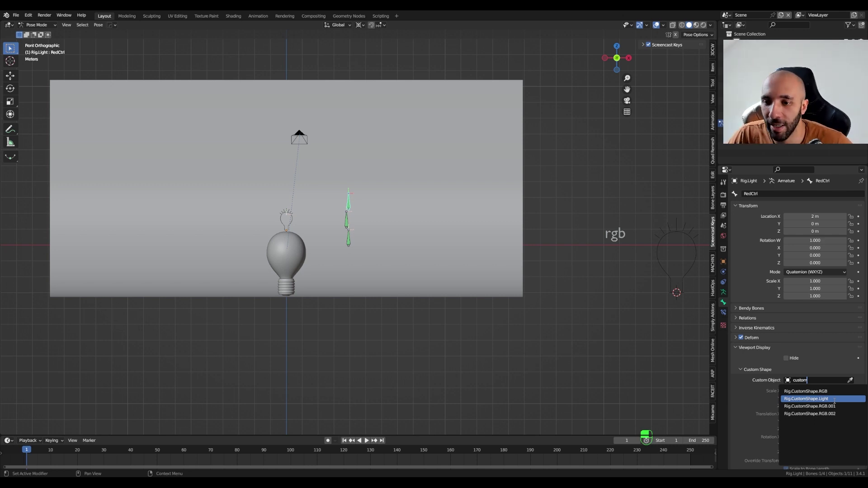
pyautogui.click(809, 391)
# Step: Select the GreenCtrl bone and try Rig.CustomShape.RGB.001 as its custom shape
pyautogui.scroll(1, 344, 204)
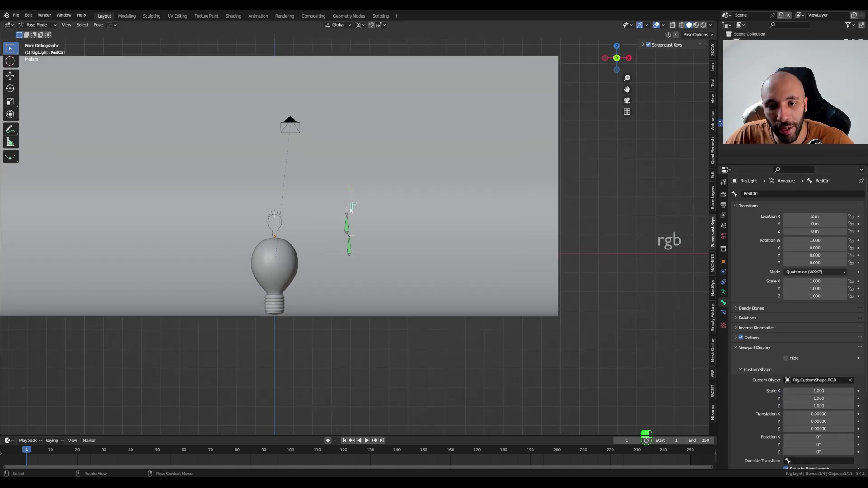
pyautogui.click(347, 224)
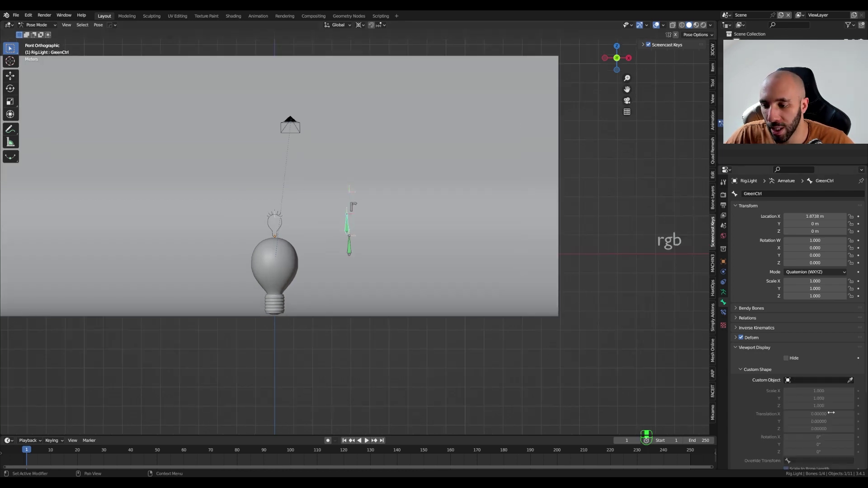
pyautogui.click(810, 380)
pyautogui.write('rgb')
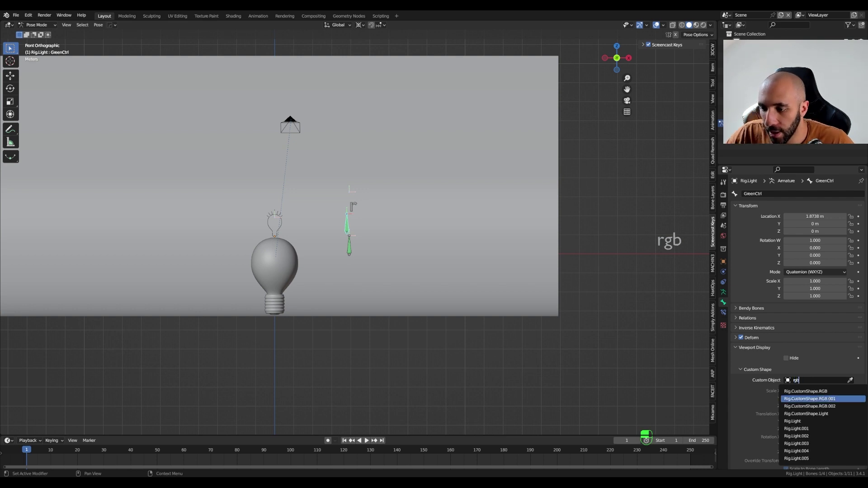
pyautogui.click(827, 399)
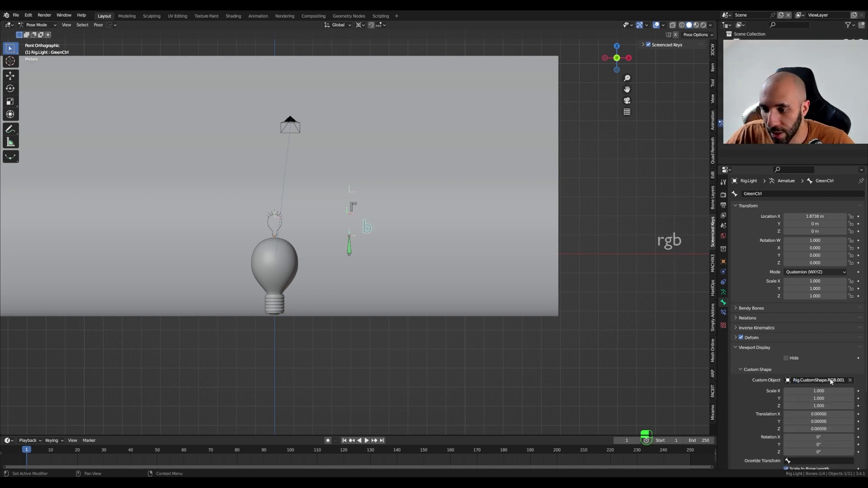
# Step: Clear the GreenCtrl bone's custom shape and assign Rig.CustomShape.RGB.002 instead
pyautogui.click(851, 381)
pyautogui.click(835, 381)
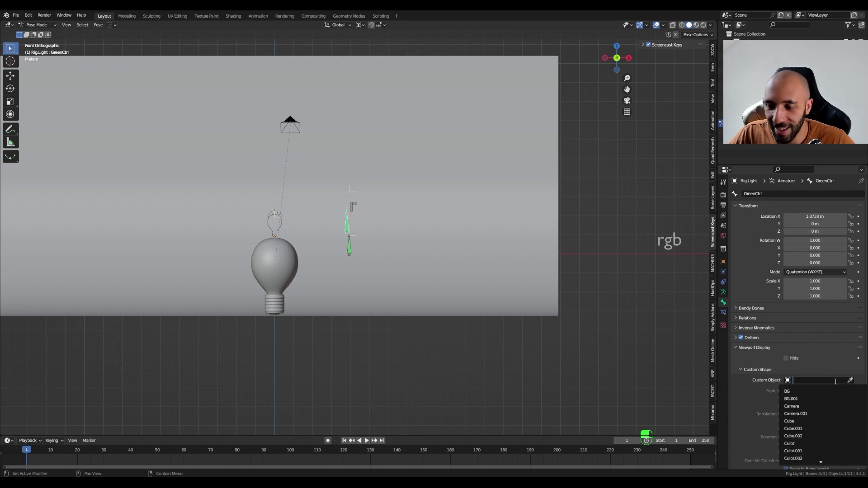
pyautogui.write('rgb')
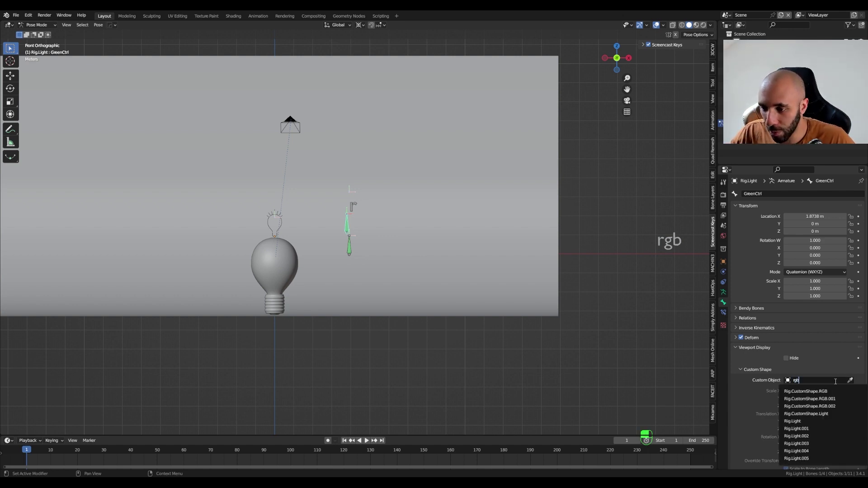
pyautogui.click(809, 406)
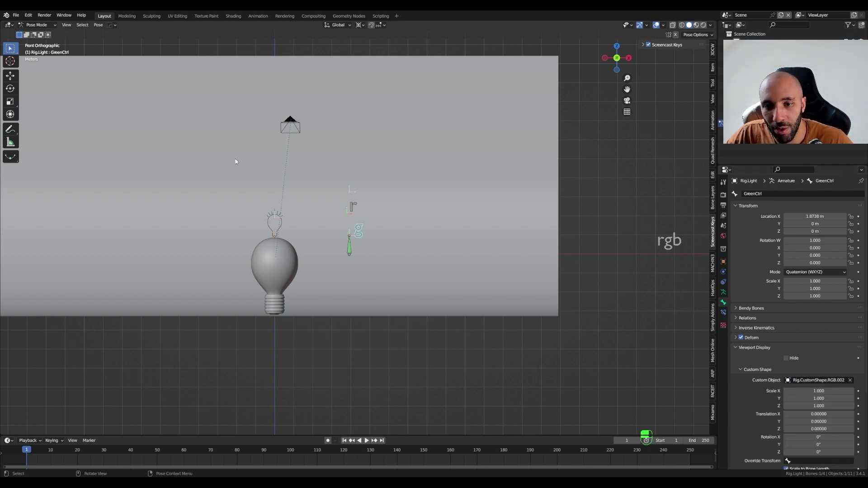
# Step: Assign Rig.CustomShape.RGB.001 as the custom shape of the BlueCtrl bone
pyautogui.click(349, 248)
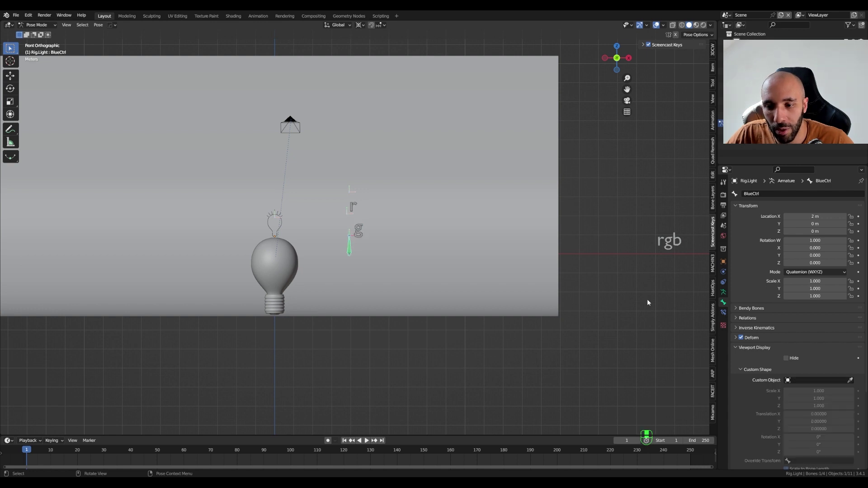
pyautogui.click(800, 380)
pyautogui.write('rgb')
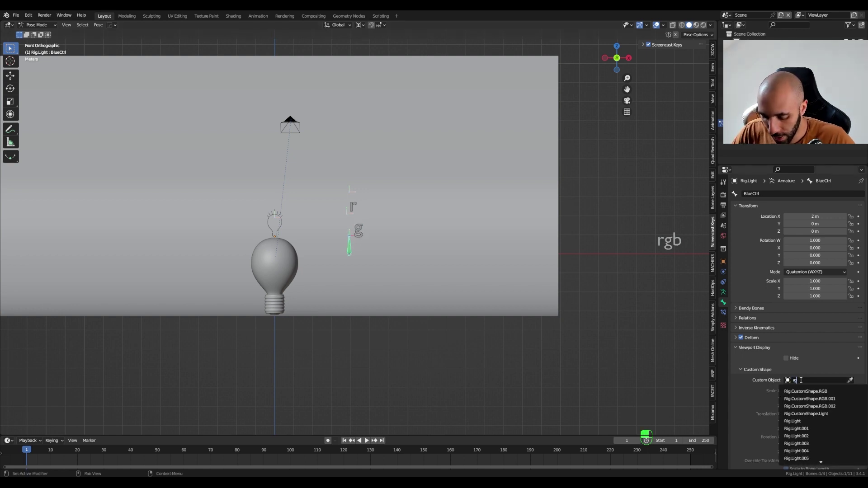
pyautogui.click(826, 399)
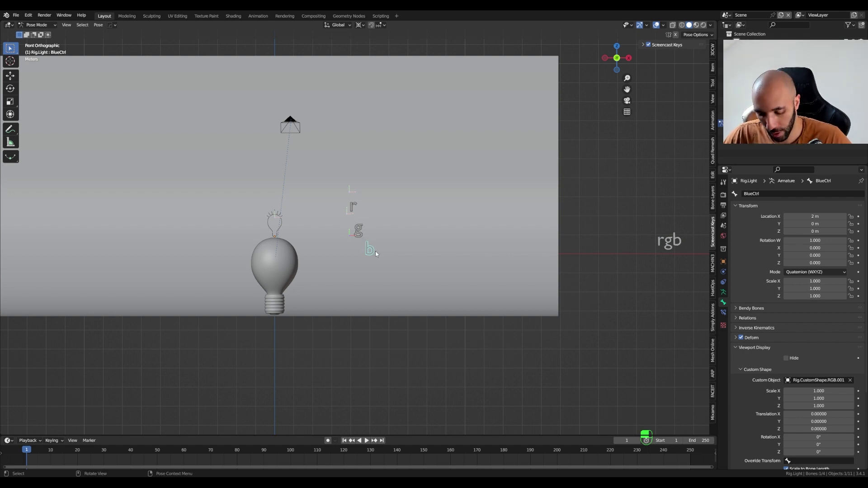
# Step: Move the BlueCtrl, GreenCtrl and RedCtrl bones back to the start of their travel at X location 0 m
pyautogui.press('g')
pyautogui.click(345, 246)
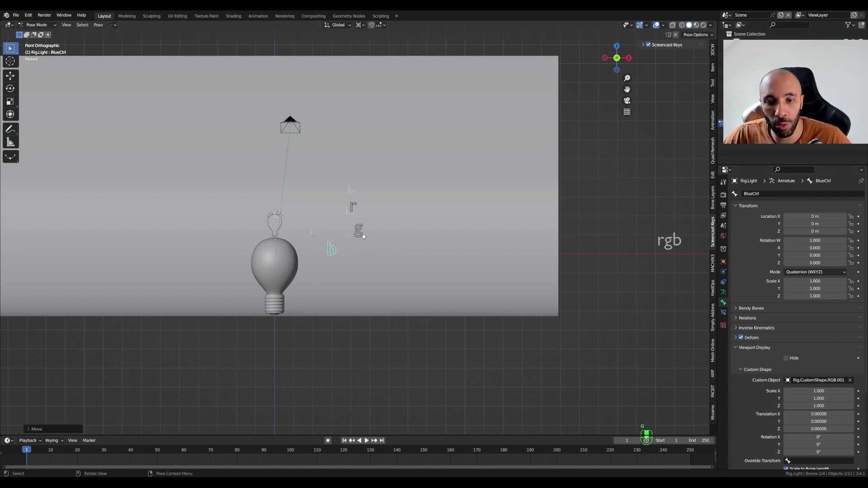
pyautogui.click(359, 231)
pyautogui.press('g')
pyautogui.click(308, 245)
pyautogui.click(353, 206)
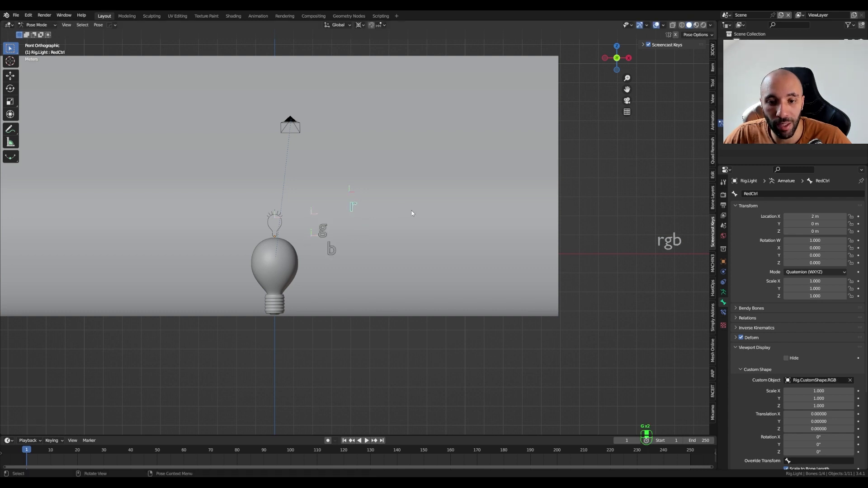
pyautogui.press('g')
pyautogui.click(374, 210)
# Step: Try to move the GreenCtrl and BlueCtrl bones past the low end of their X travel
pyautogui.click(328, 249)
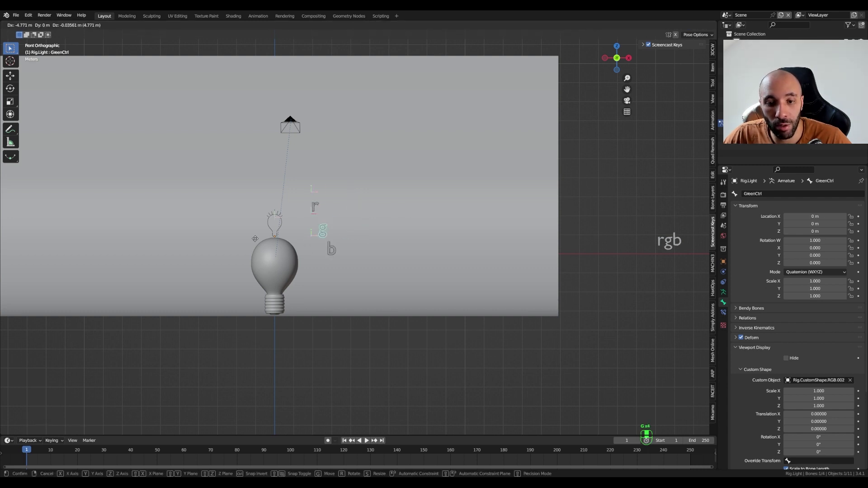
pyautogui.press('g')
pyautogui.click(328, 253)
pyautogui.press('g')
pyautogui.rightClick(283, 266)
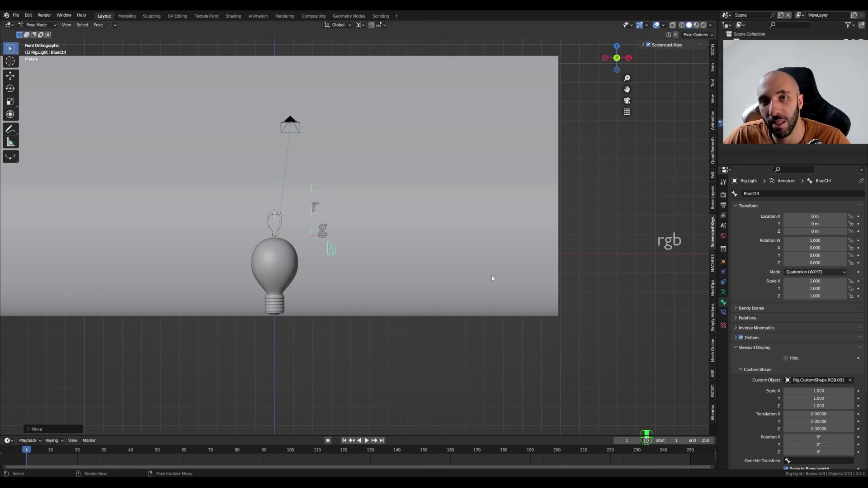
# Step: Leave Pose Mode and snap the 3D cursor to the bottom-left vertex of the original letter r in Edit Mode
pyautogui.hotkey('ctrl', 'Tab')
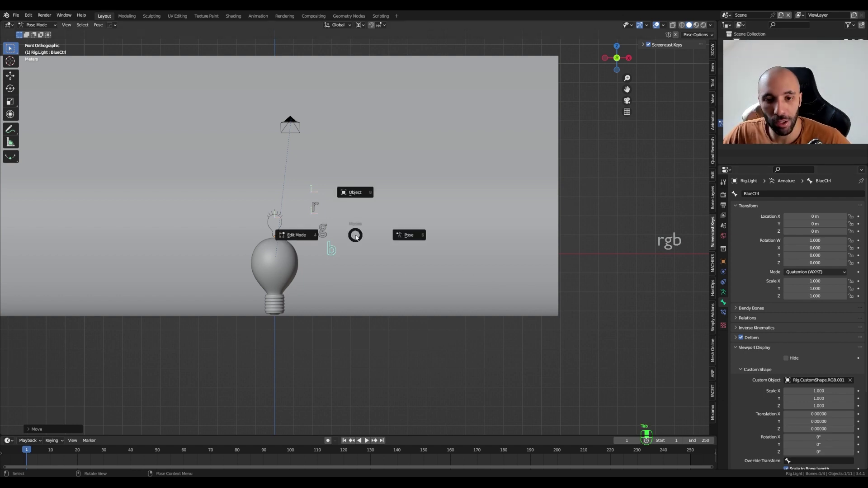
pyautogui.click(355, 193)
pyautogui.keyDown('shift'); pyautogui.moveTo(607, 287); pyautogui.dragTo(516, 254, button='middle'); pyautogui.keyUp('shift')
pyautogui.click(516, 254)
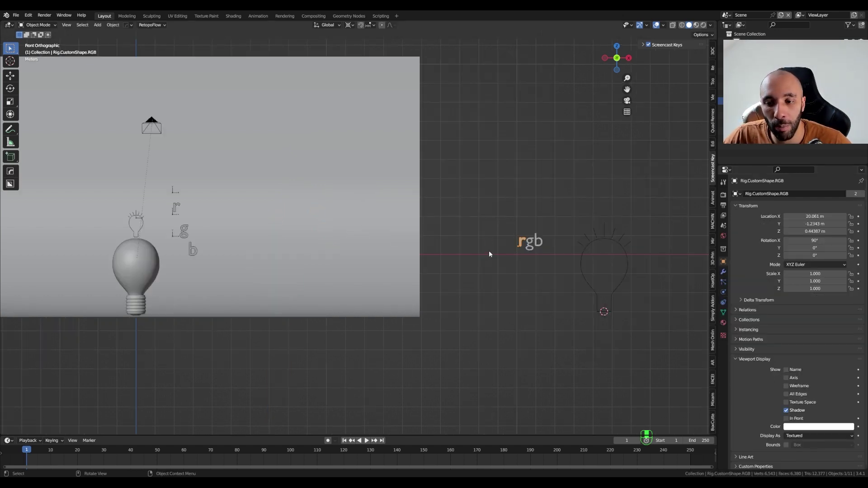
pyautogui.scroll(6, 518, 252)
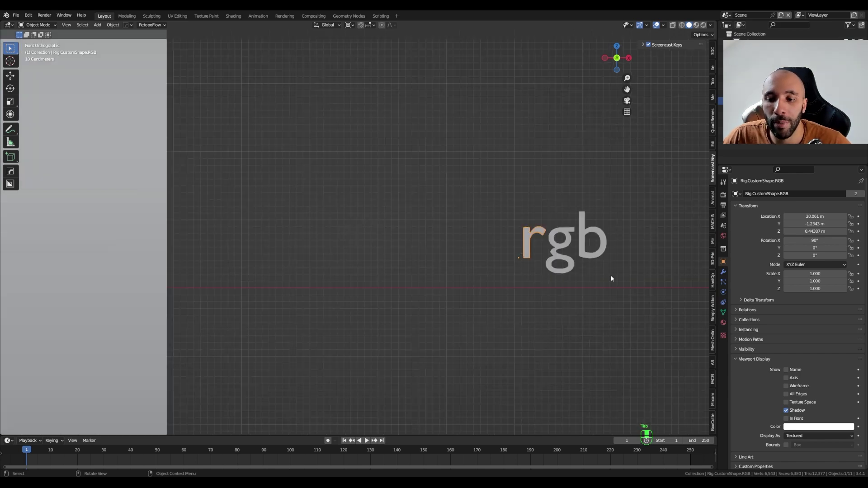
pyautogui.hotkey('ctrl', 'Tab')
pyautogui.click(468, 260)
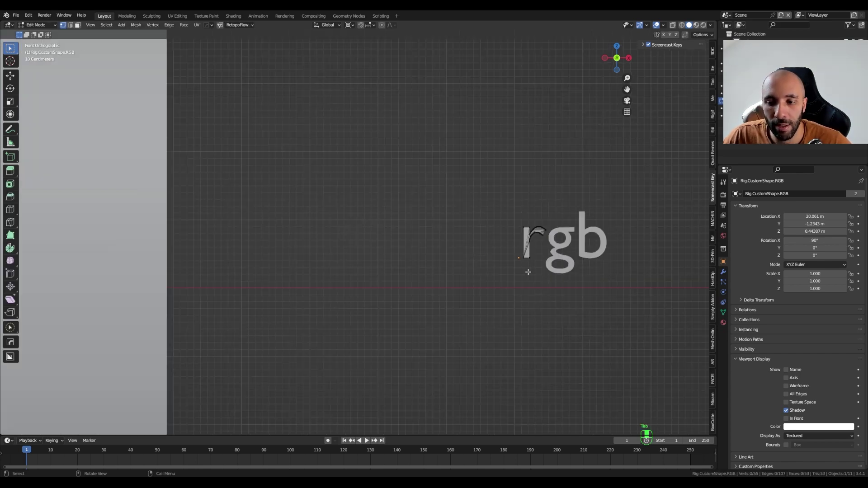
pyautogui.scroll(5, 528, 271)
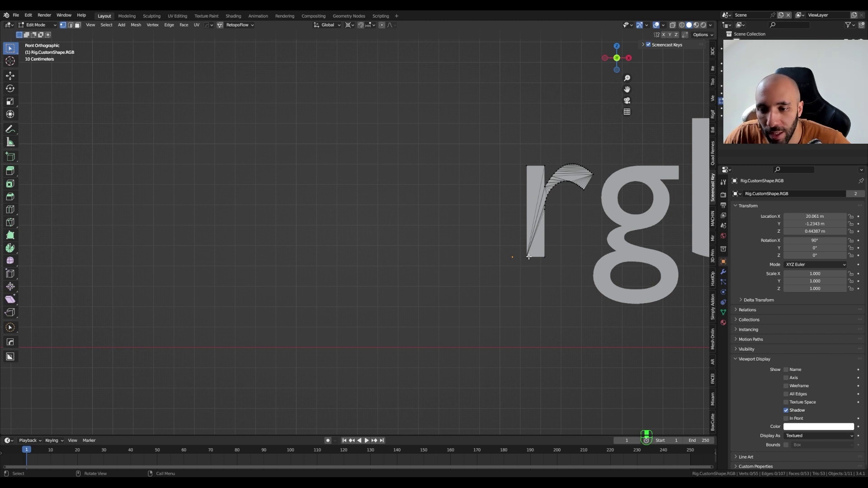
pyautogui.click(525, 257)
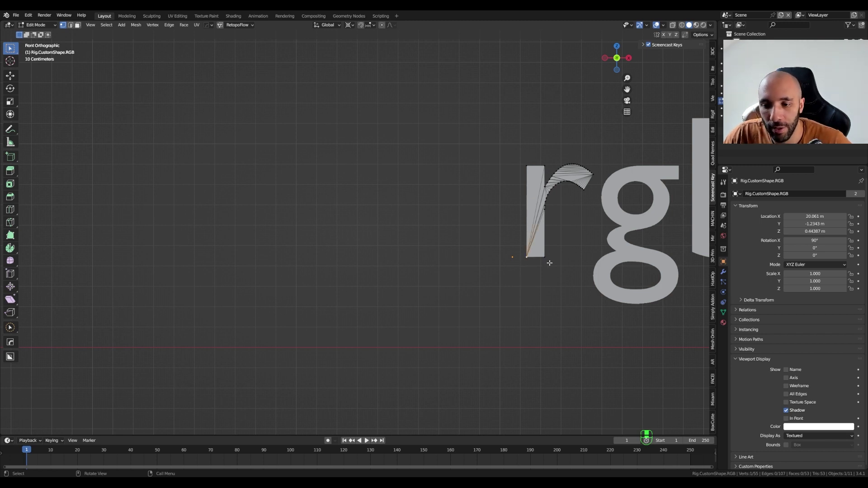
pyautogui.hotkey('shift', 's')
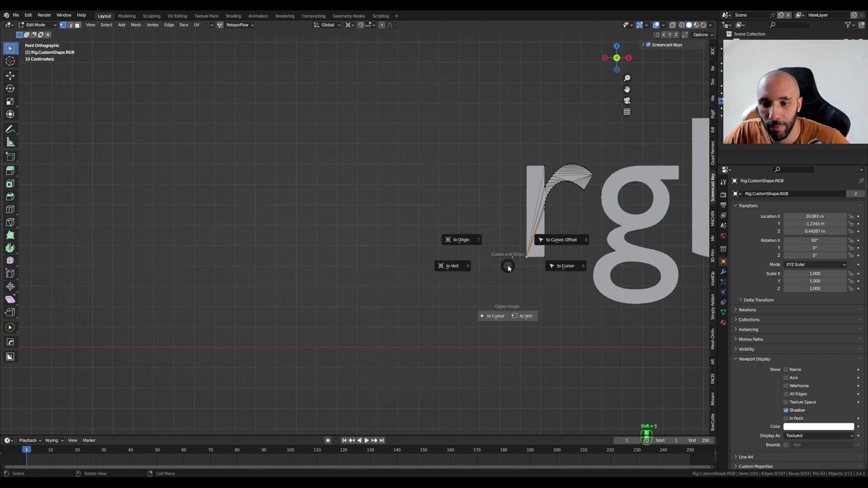
pyautogui.click(450, 267)
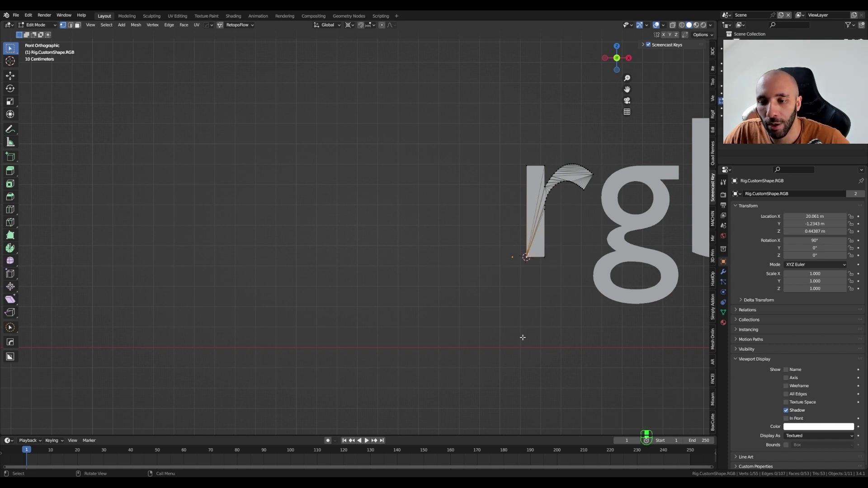
# Step: Return to Object Mode and set the letter r's origin to the 3D cursor
pyautogui.press('Tab')
pyautogui.click(521, 295)
pyautogui.rightClick(533, 218)
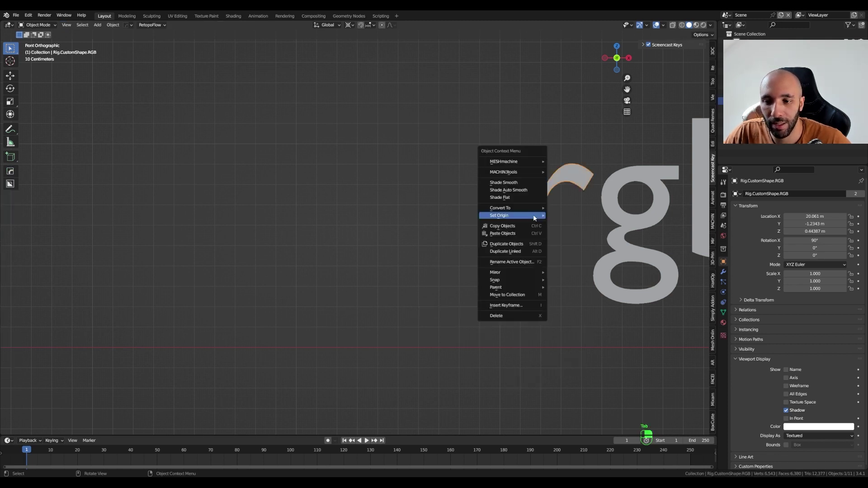
pyautogui.moveTo(534, 216)
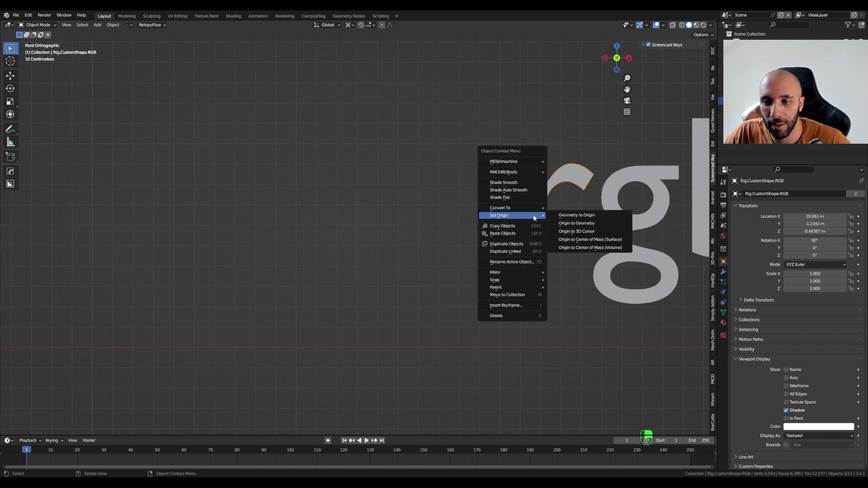
pyautogui.click(578, 232)
# Step: Snap the 3D cursor to the leftmost vertex of the lower loop of the original letter g in Edit Mode
pyautogui.keyDown('shift'); pyautogui.moveTo(622, 278); pyautogui.dragTo(532, 264, button='middle'); pyautogui.keyUp('shift')
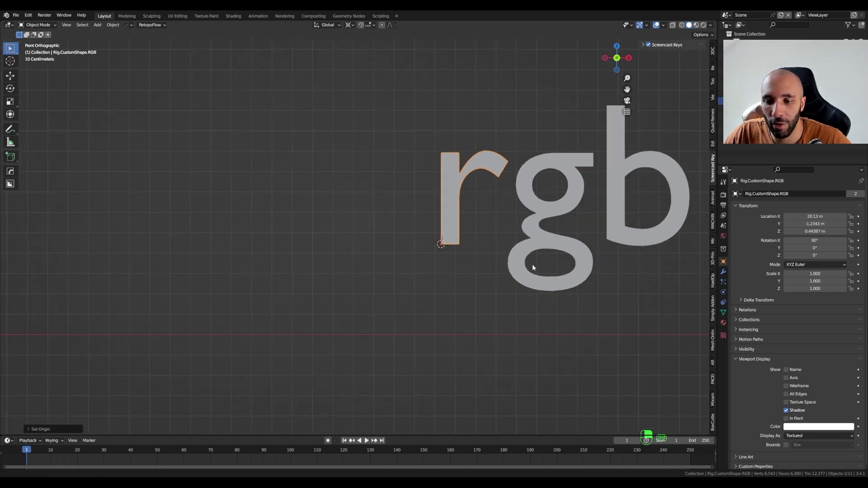
pyautogui.click(539, 247)
pyautogui.press('Tab')
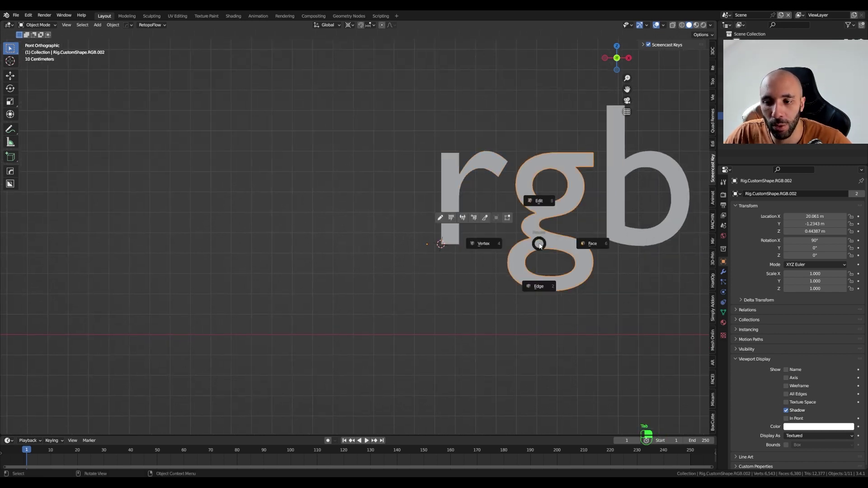
pyautogui.click(472, 242)
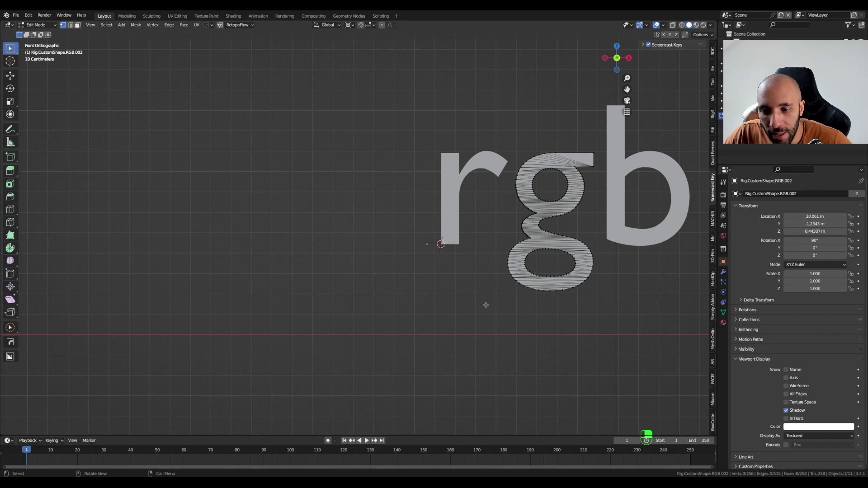
pyautogui.click(508, 263)
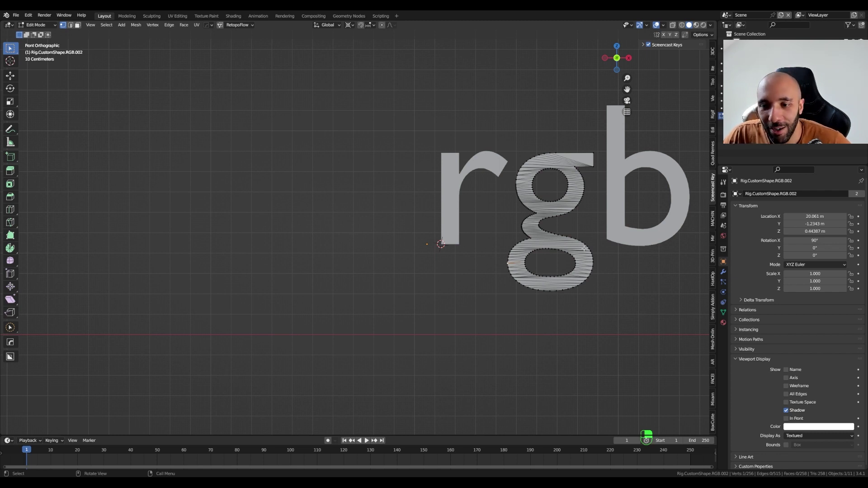
pyautogui.hotkey('shift', 's')
pyautogui.click(577, 299)
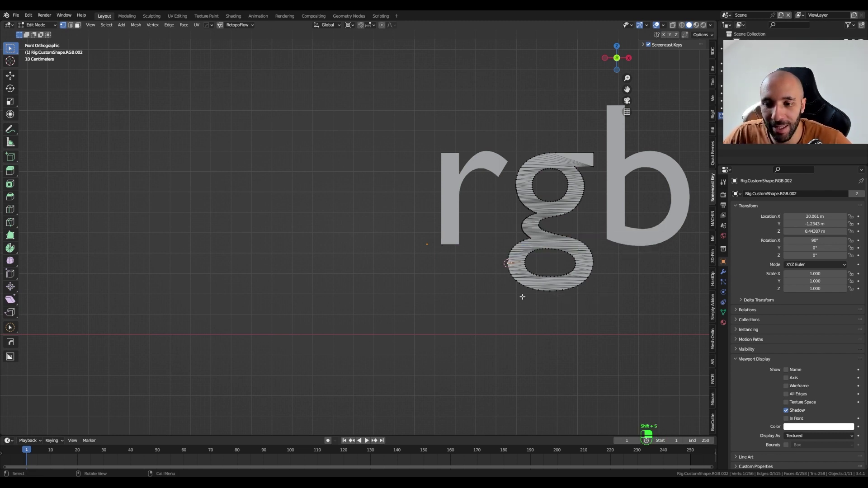
# Step: Return to Object Mode and set the letter g's origin to the 3D cursor
pyautogui.press('Tab')
pyautogui.rightClick(517, 248)
pyautogui.moveTo(520, 251)
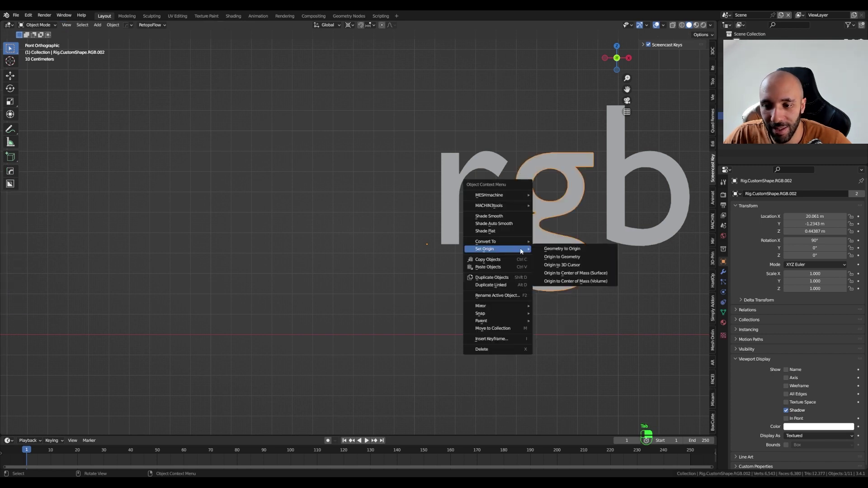
pyautogui.click(583, 266)
pyautogui.keyDown('shift'); pyautogui.moveTo(586, 248); pyautogui.dragTo(525, 261, button='middle'); pyautogui.keyUp('shift')
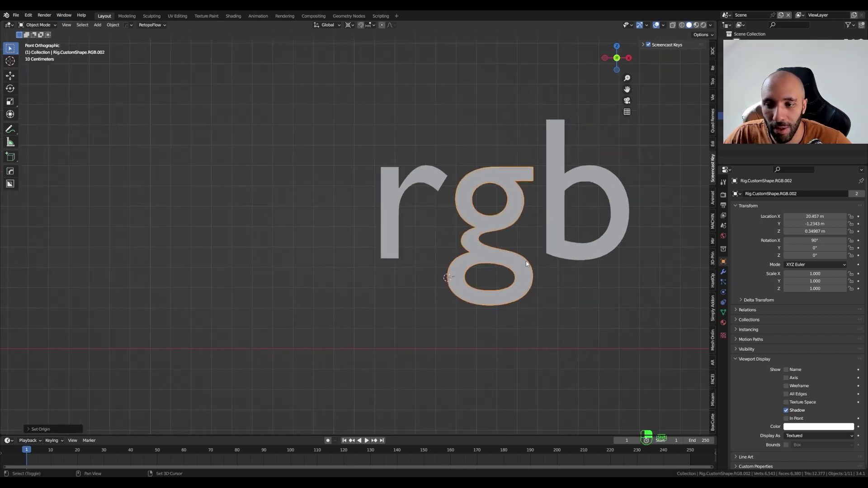
# Step: Snap the 3D cursor to the bottom-left vertex of the original letter b in Edit Mode
pyautogui.click(555, 234)
pyautogui.press('Tab')
pyautogui.click(547, 236)
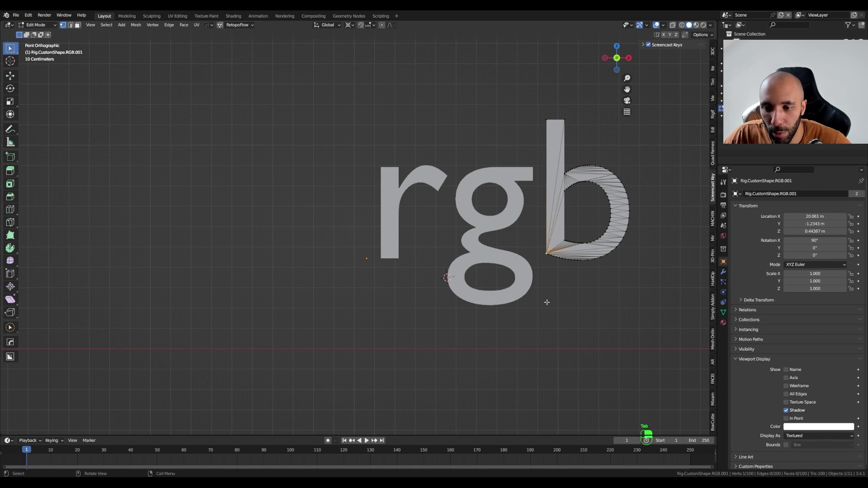
pyautogui.hotkey('shift', 's')
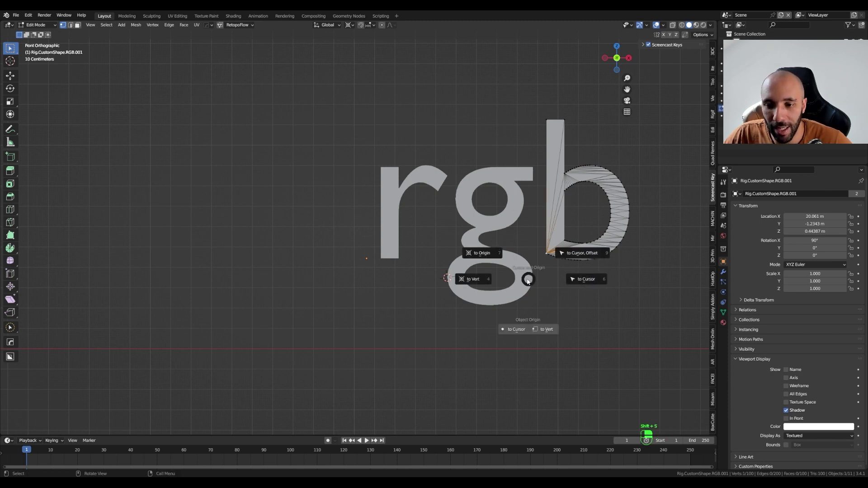
pyautogui.click(473, 280)
# Step: Return to Object Mode and set the letter b's origin to the 3D cursor
pyautogui.press('Tab')
pyautogui.rightClick(546, 242)
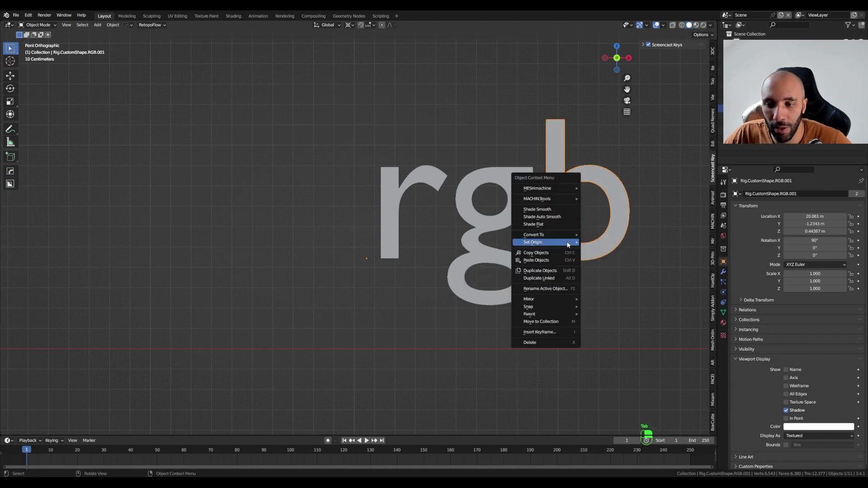
pyautogui.moveTo(549, 242)
pyautogui.click(616, 258)
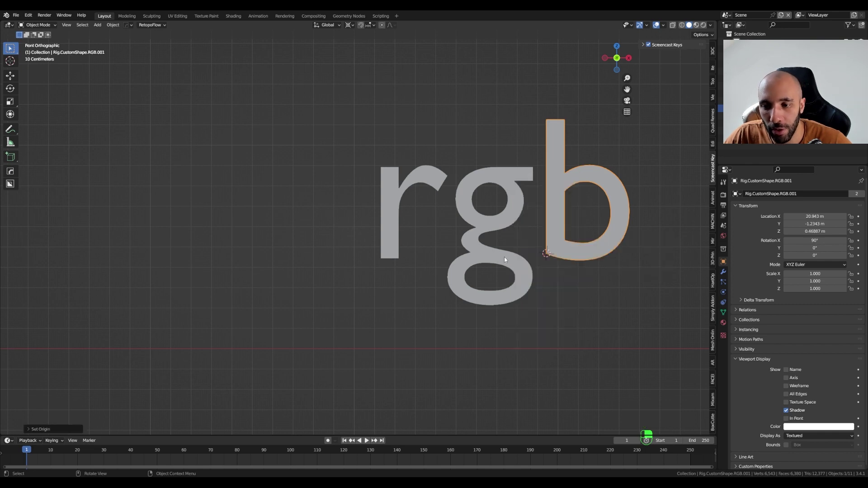
# Step: Select the Rig.Light armature and lower the RedCtrl bone along Z in Edit Mode, closer to the green control bone below it
pyautogui.scroll(-10, 504, 256)
pyautogui.scroll(3, 199, 228)
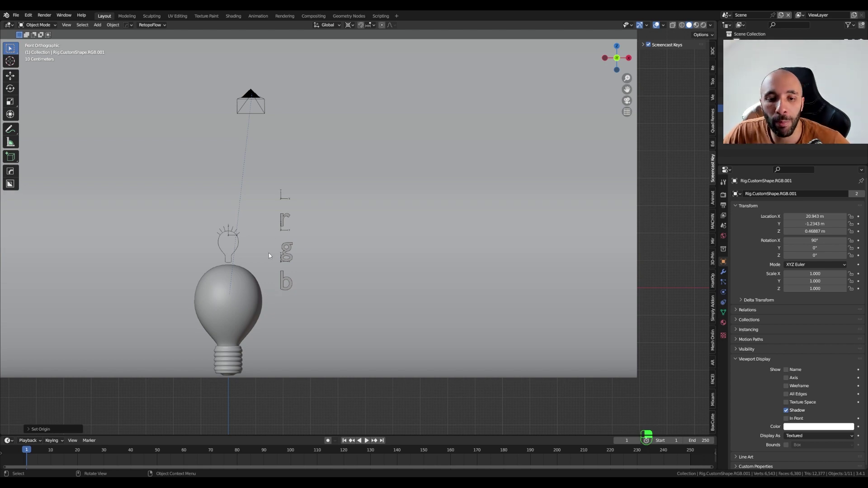
pyautogui.click(289, 248)
pyautogui.keyDown('shift'); pyautogui.moveTo(290, 262); pyautogui.dragTo(352, 257, button='middle'); pyautogui.keyUp('shift')
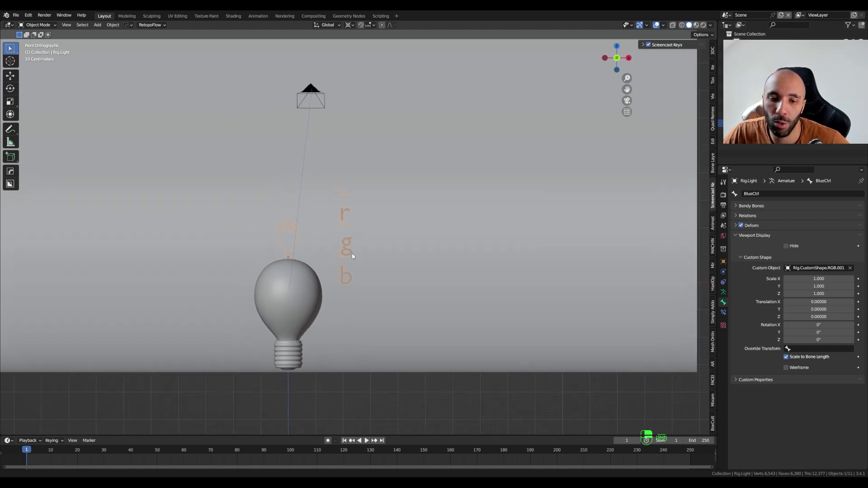
pyautogui.scroll(2, 337, 236)
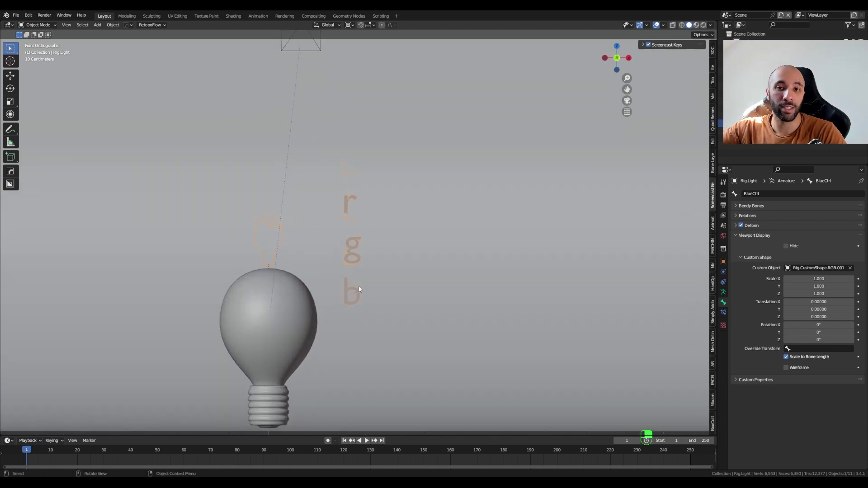
pyautogui.press('Tab')
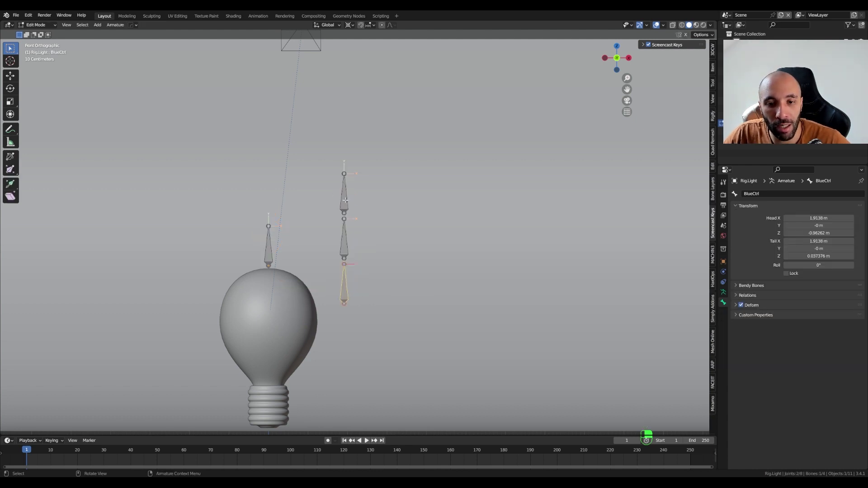
pyautogui.click(344, 199)
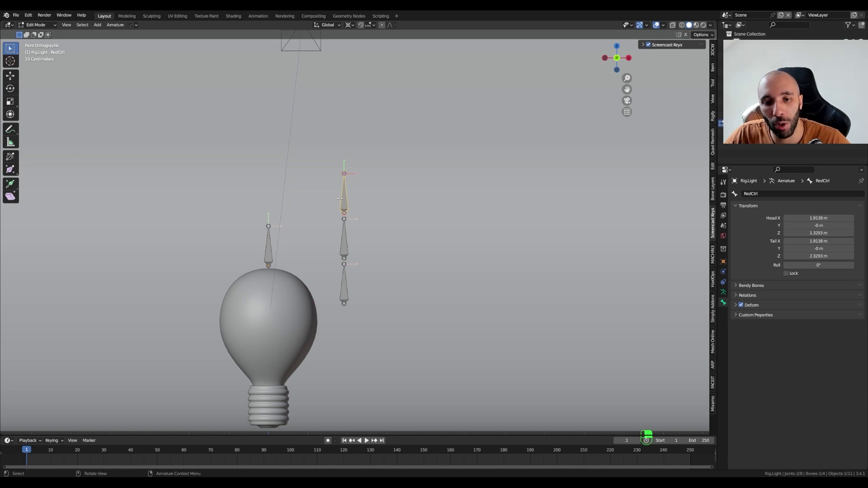
pyautogui.press('g')
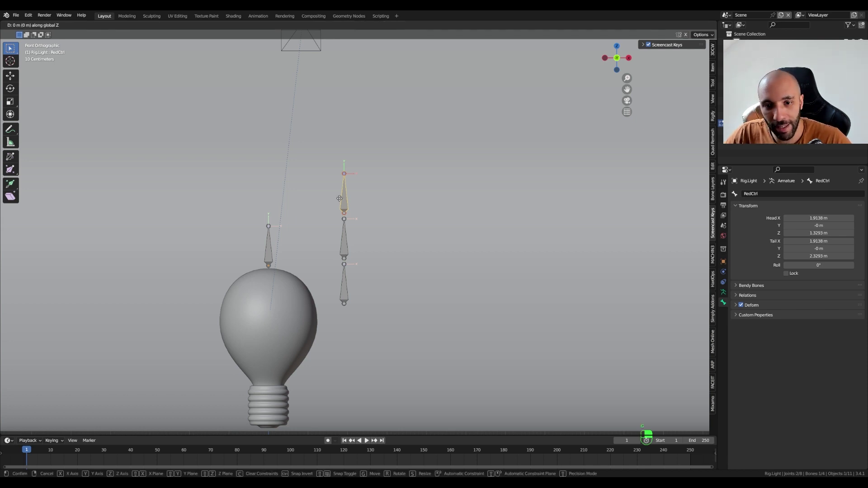
pyautogui.press('z')
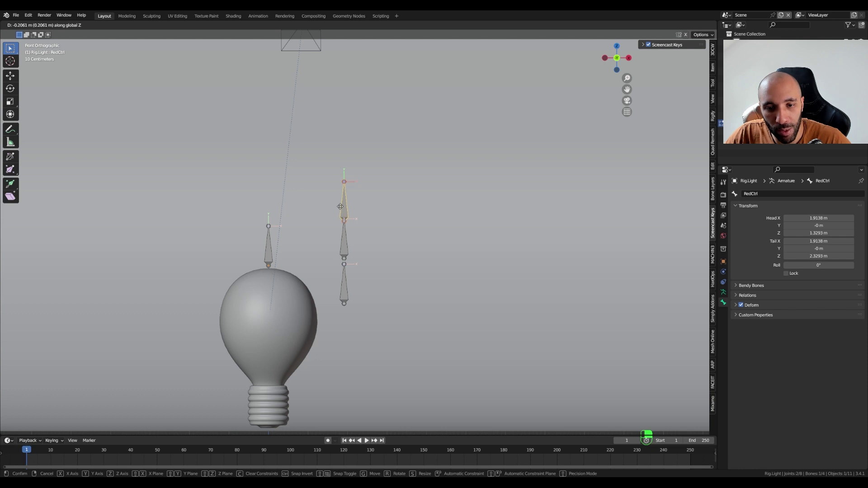
pyautogui.click(341, 208)
# Step: Raise the BlueCtrl bone about 0.26 m along Z, closer to the green control bone, and return to Pose Mode
pyautogui.click(345, 293)
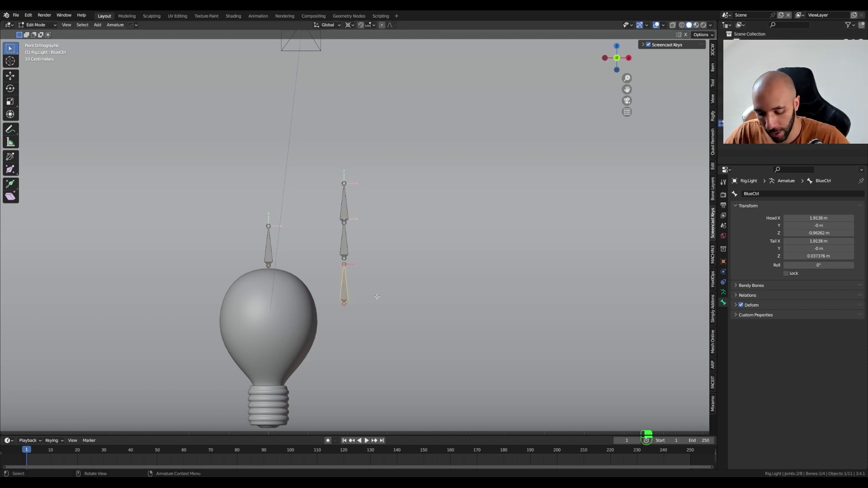
pyautogui.press('g')
pyautogui.press('z')
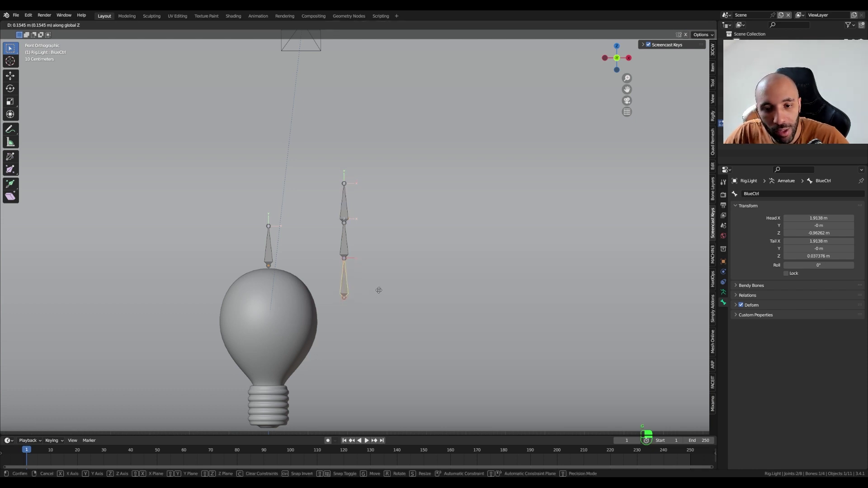
pyautogui.click(379, 286)
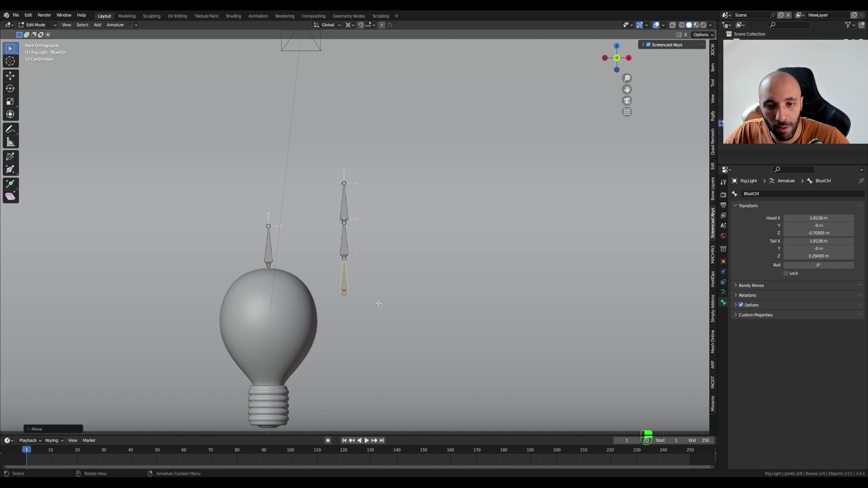
pyautogui.press('Tab')
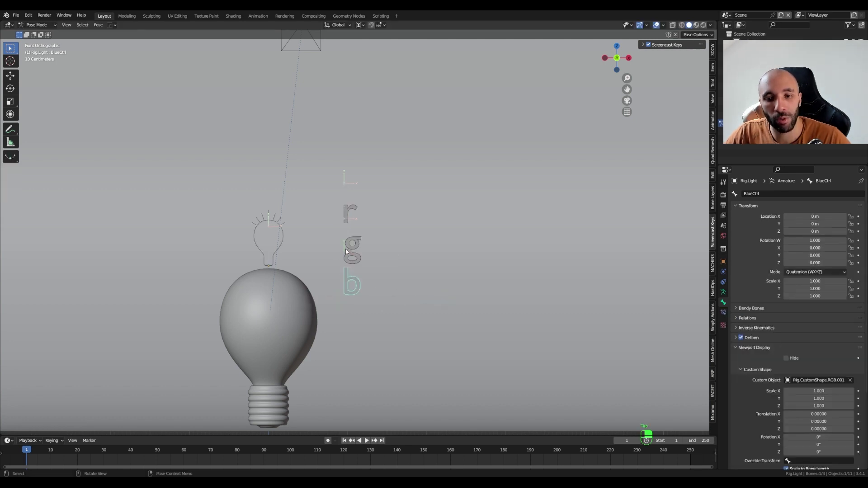
# Step: In Object Mode, move the original rgb letters and bulb outline into a new collection named CustomeShapes and hide that collection
pyautogui.scroll(-4, 369, 238)
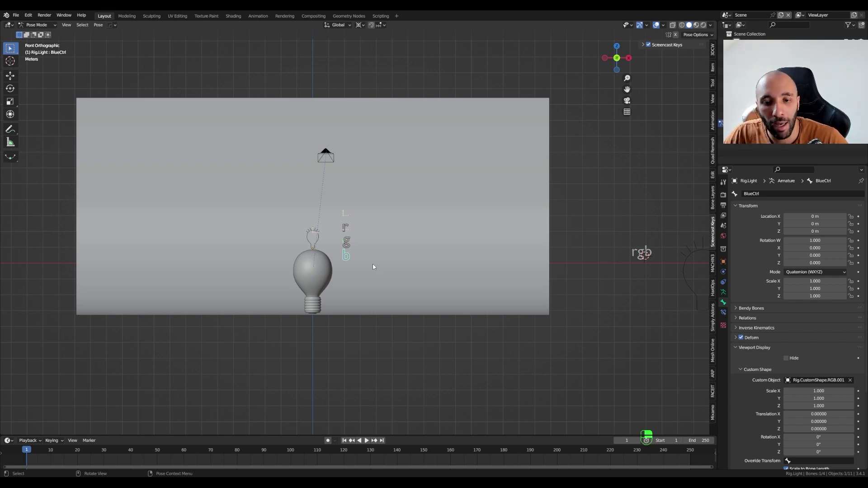
pyautogui.hotkey('ctrl', 'Tab')
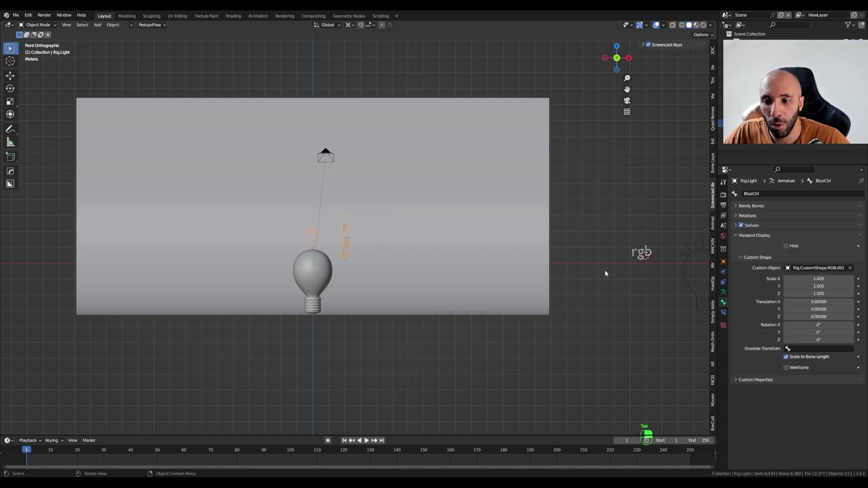
pyautogui.keyDown('shift'); pyautogui.moveTo(605, 273); pyautogui.dragTo(437, 250, button='middle'); pyautogui.keyUp('shift')
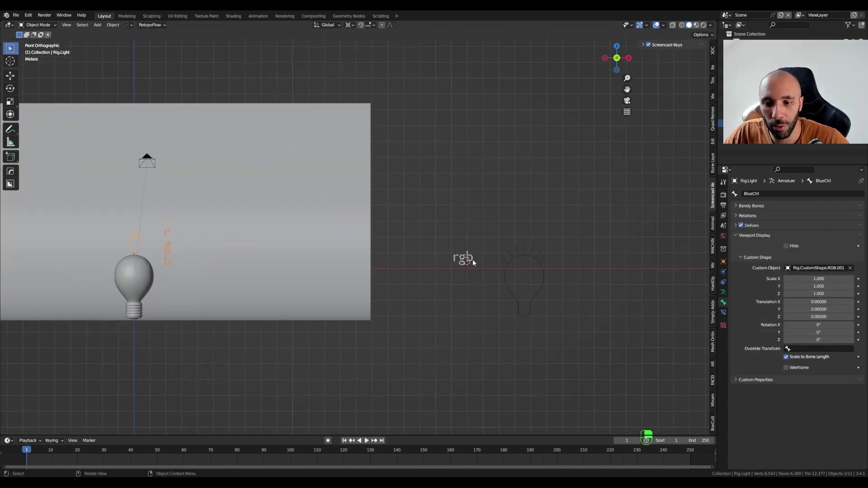
pyautogui.moveTo(319, 162); pyautogui.dragTo(627, 306)
pyautogui.press('KP_Decimal')
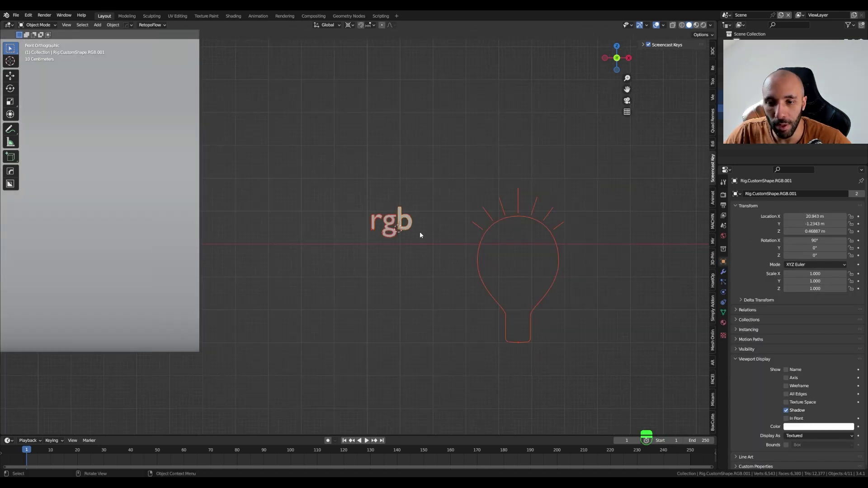
pyautogui.press('m')
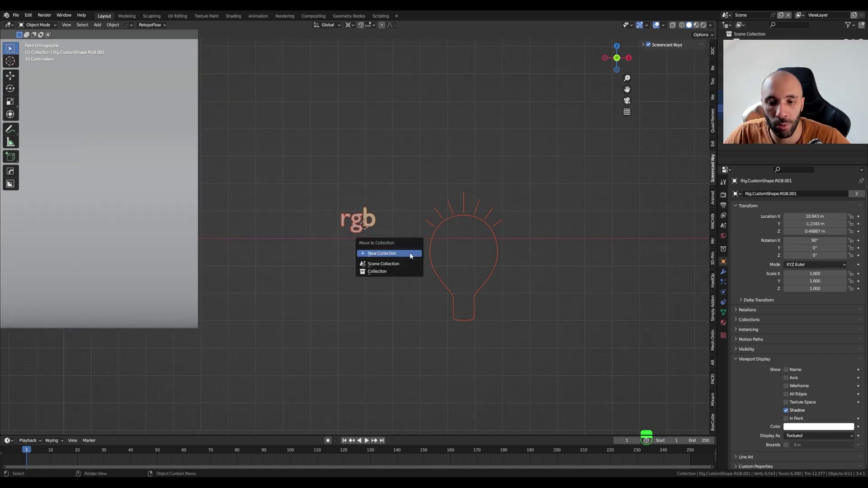
pyautogui.click(411, 255)
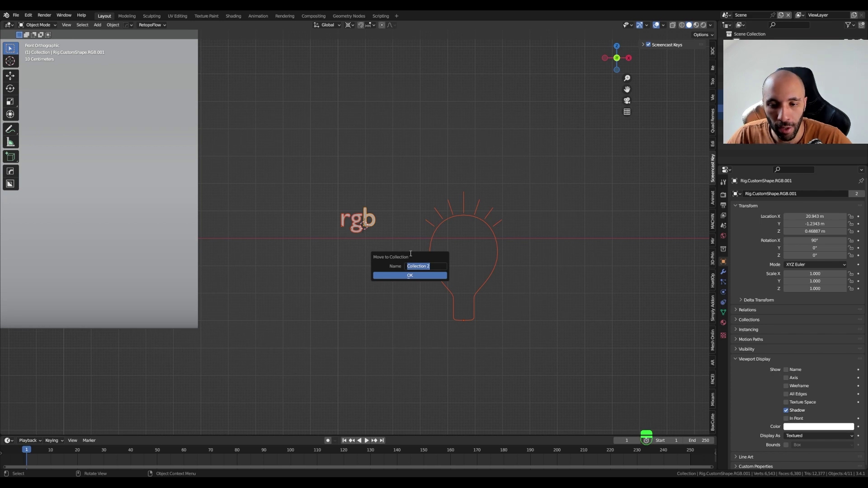
pyautogui.write('Custome')
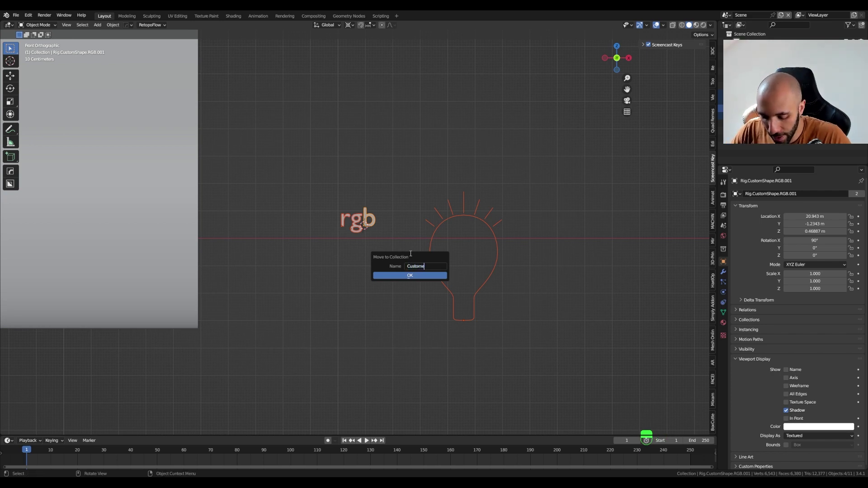
pyautogui.write('Shapes')
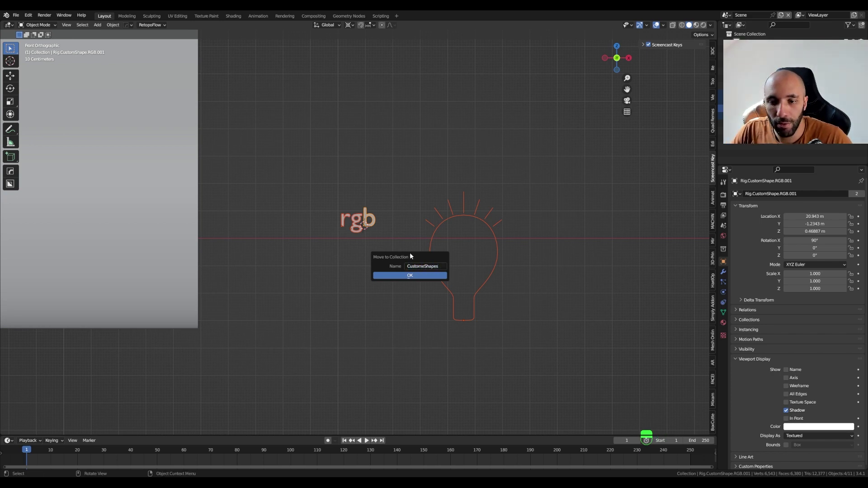
pyautogui.press('Return')
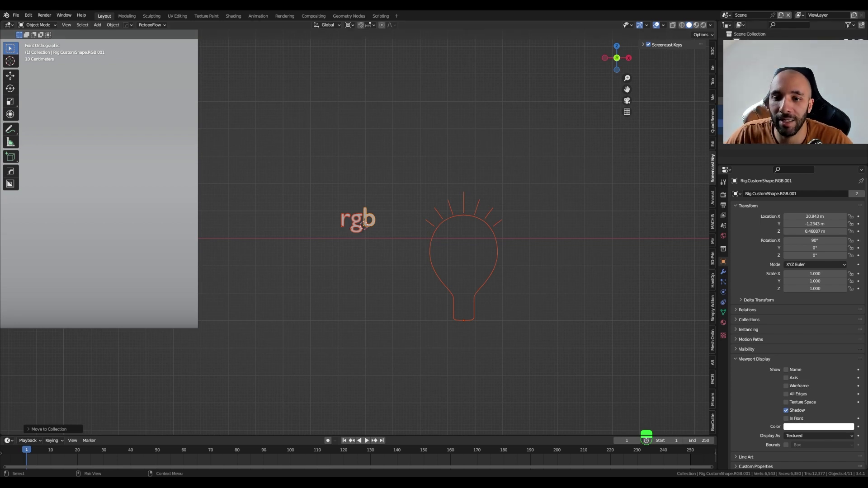
pyautogui.press('Delete')
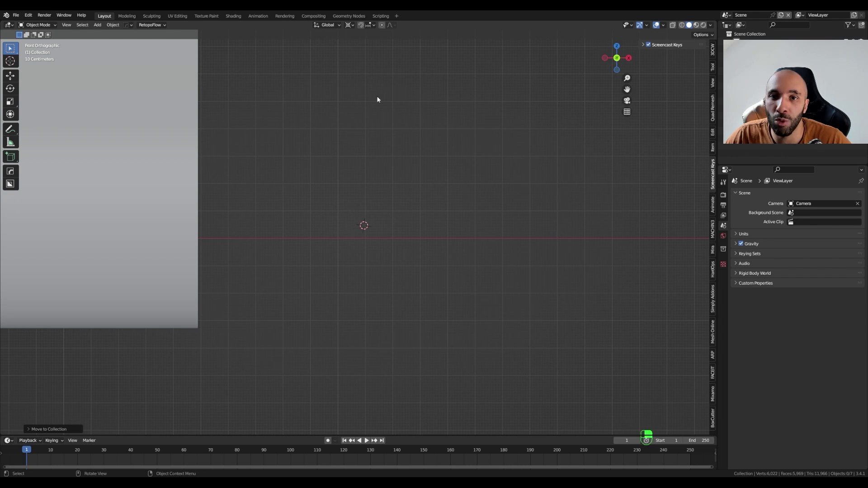
# Step: In Pose Mode on the light rig, move the BlueCtrl, GreenCtrl and RedCtrl bones to the second bone layer
pyautogui.press('Home')
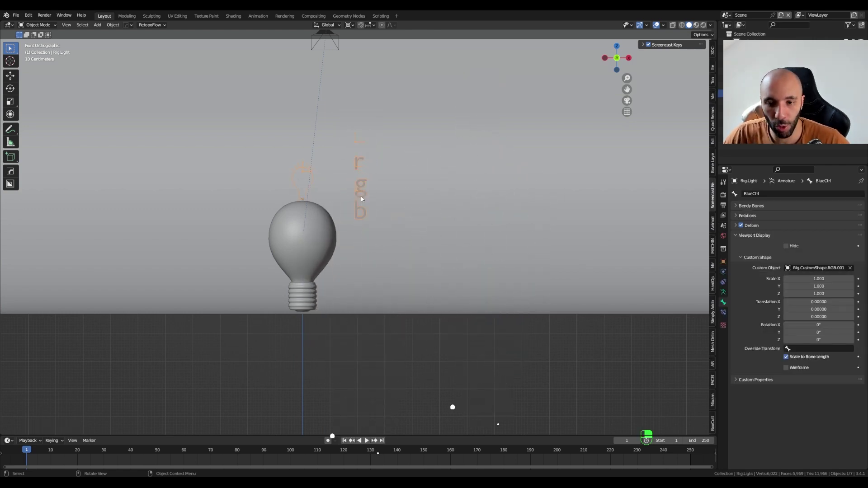
pyautogui.press('Tab')
pyautogui.click(407, 196)
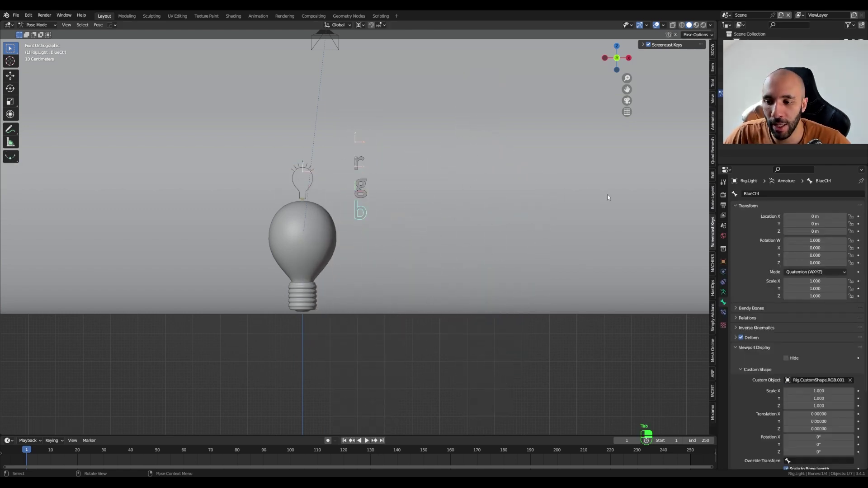
pyautogui.click(724, 293)
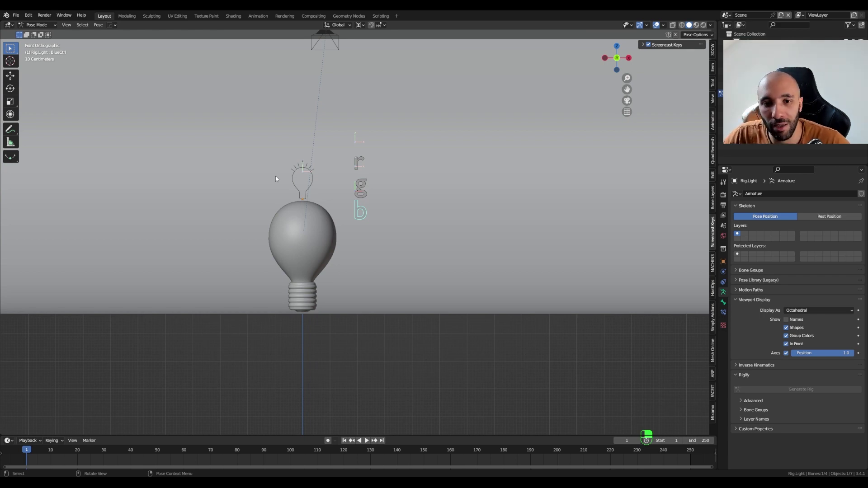
pyautogui.keyDown('shift'); pyautogui.click(364, 195); pyautogui.keyUp('shift')
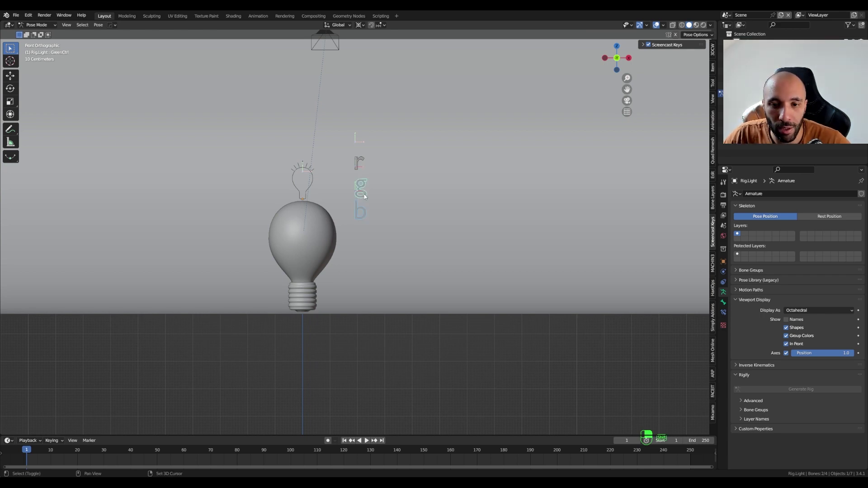
pyautogui.keyDown('shift'); pyautogui.click(356, 163); pyautogui.keyUp('shift')
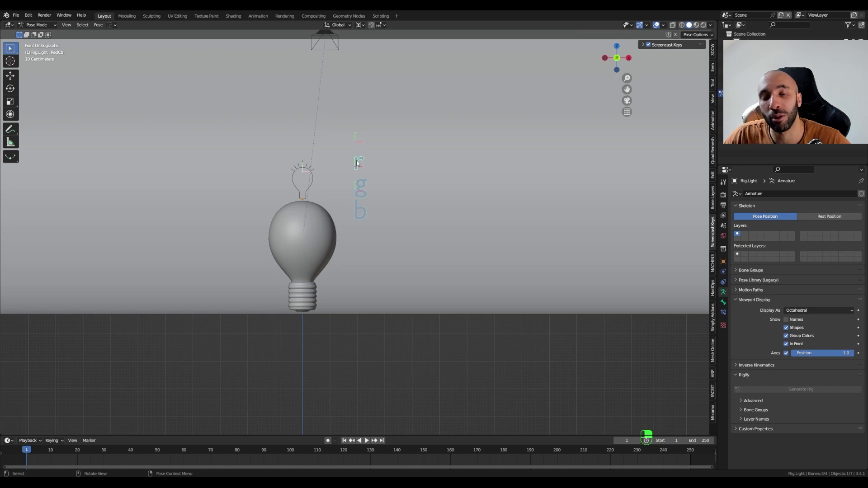
pyautogui.press('m')
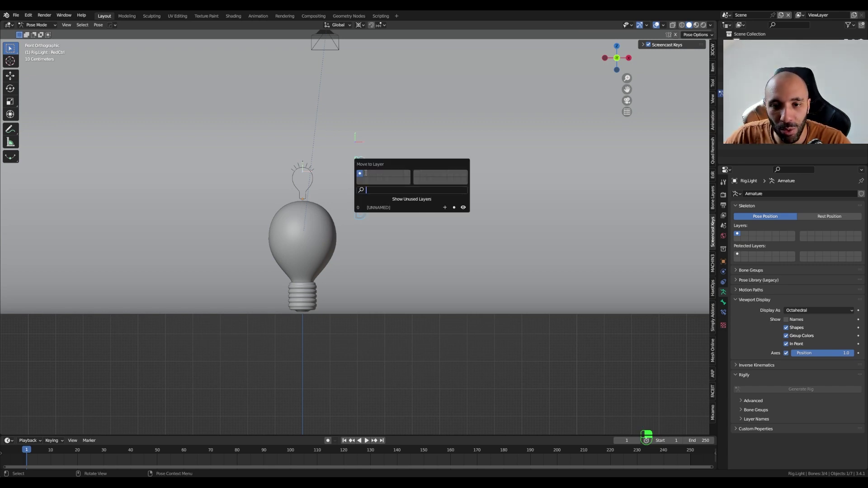
pyautogui.click(366, 173)
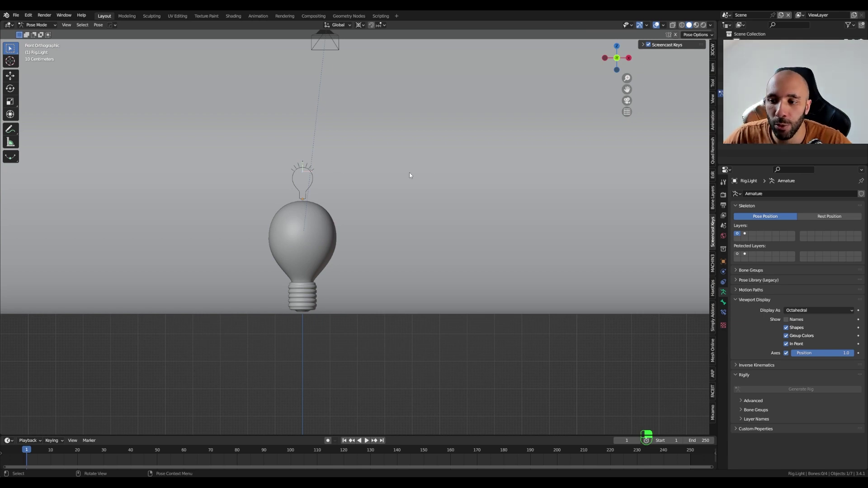
# Step: Check the armature's bone layers by showing both layers together, only the first, and only the second
pyautogui.keyDown('shift'); pyautogui.click(745, 235); pyautogui.keyUp('shift')
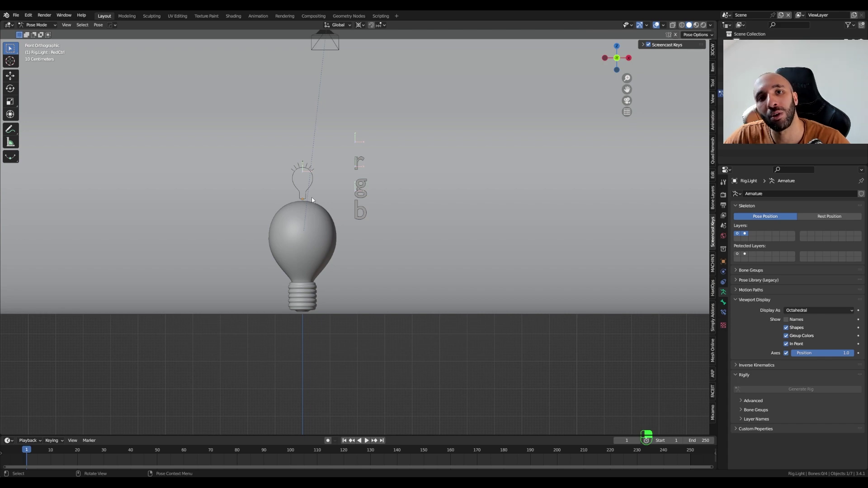
pyautogui.click(737, 234)
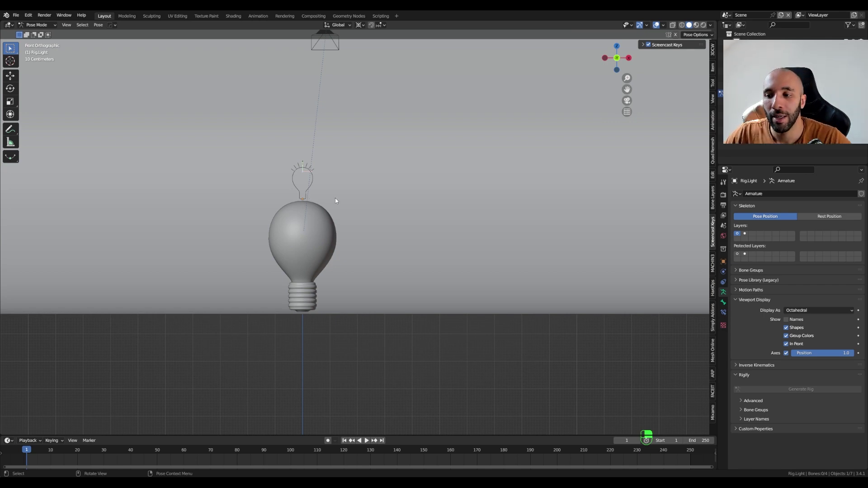
pyautogui.click(745, 234)
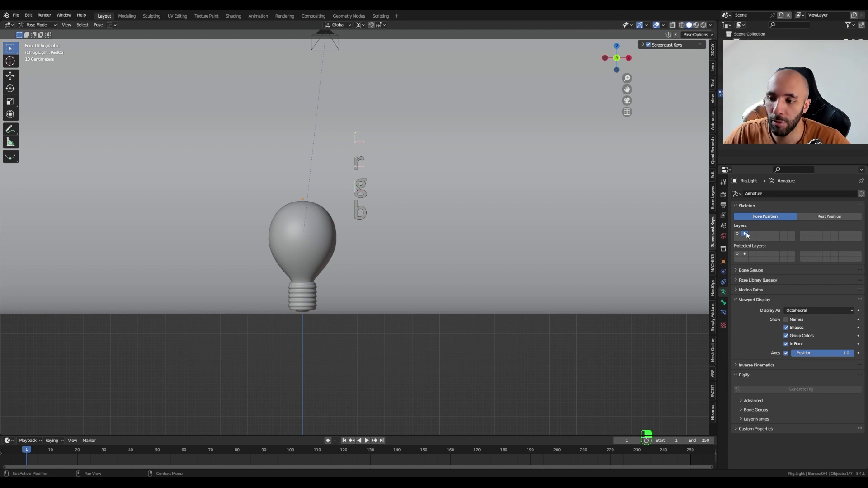
# Step: Show both bone layers of the light rig and, with the PowerCtrl bone selected, add a bone group named Power
pyautogui.keyDown('shift'); pyautogui.click(737, 234); pyautogui.keyUp('shift')
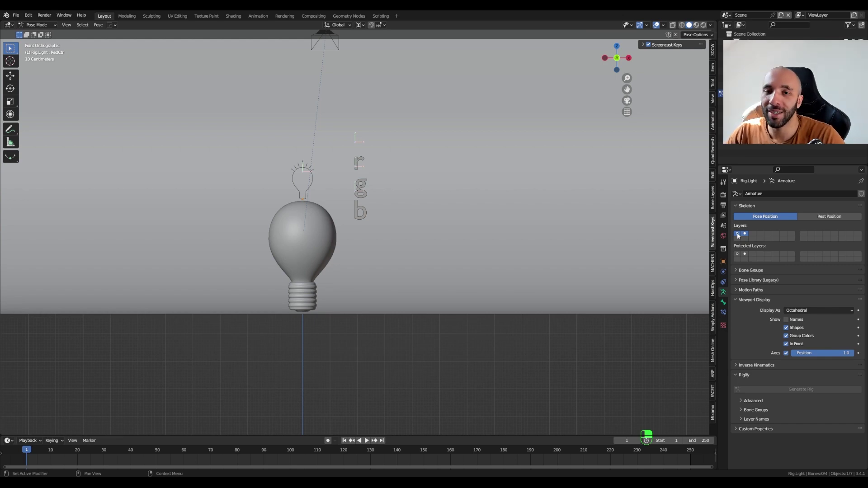
pyautogui.keyDown('shift'); pyautogui.click(737, 234); pyautogui.keyUp('shift')
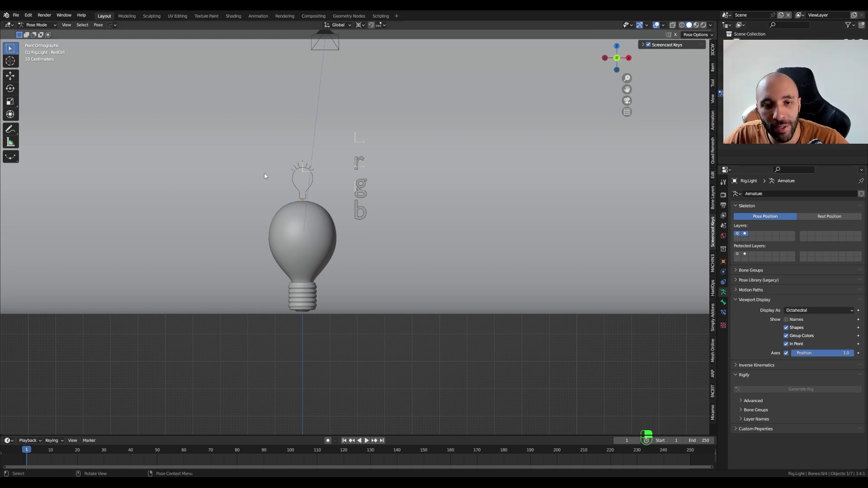
pyautogui.click(296, 175)
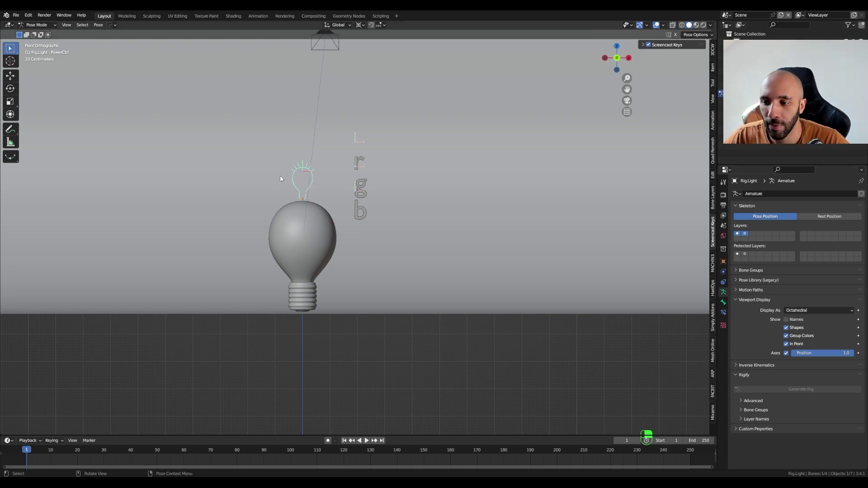
pyautogui.click(748, 271)
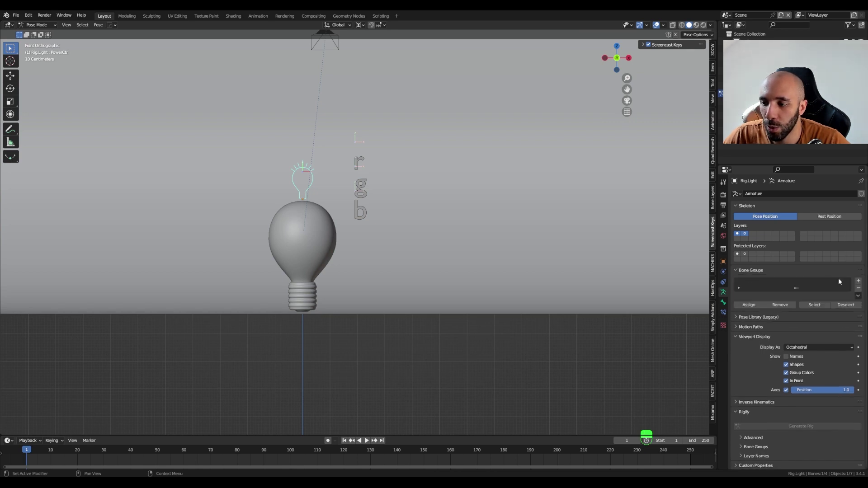
pyautogui.click(858, 281)
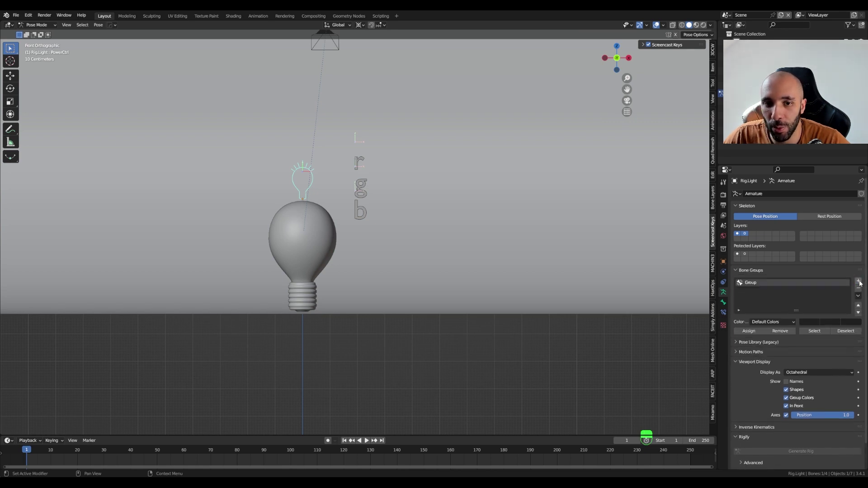
pyautogui.doubleClick(752, 283)
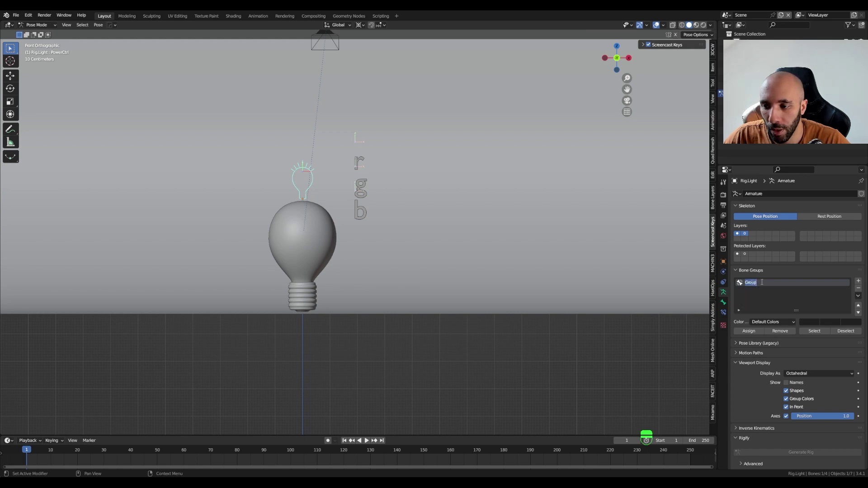
pyautogui.write('Power')
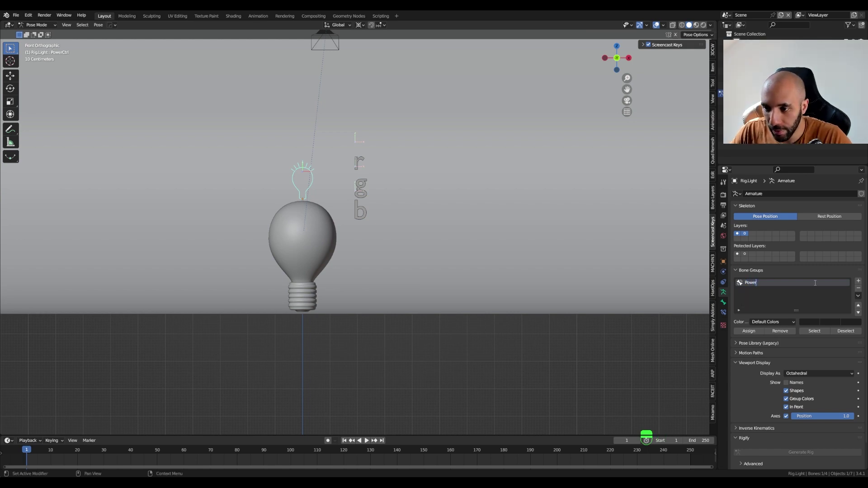
pyautogui.press('Return')
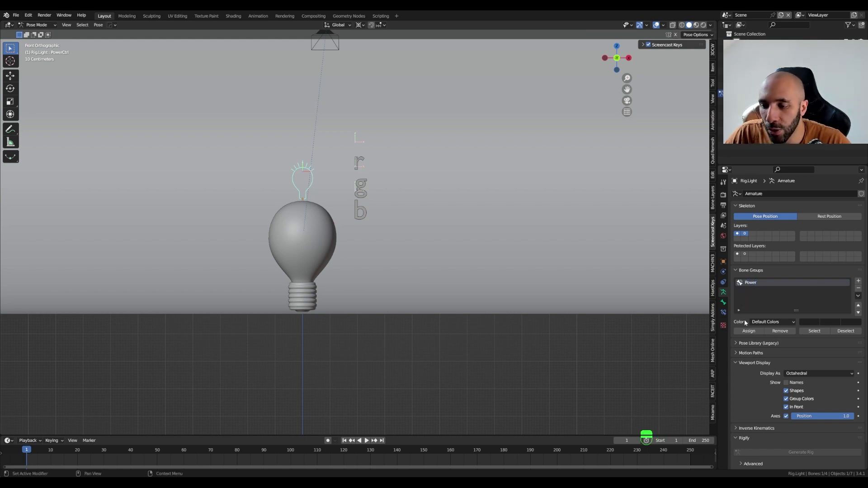
# Step: Give the Power bone group the yellow 09 - Theme Color Set and assign the PowerCtrl bone to it
pyautogui.click(772, 323)
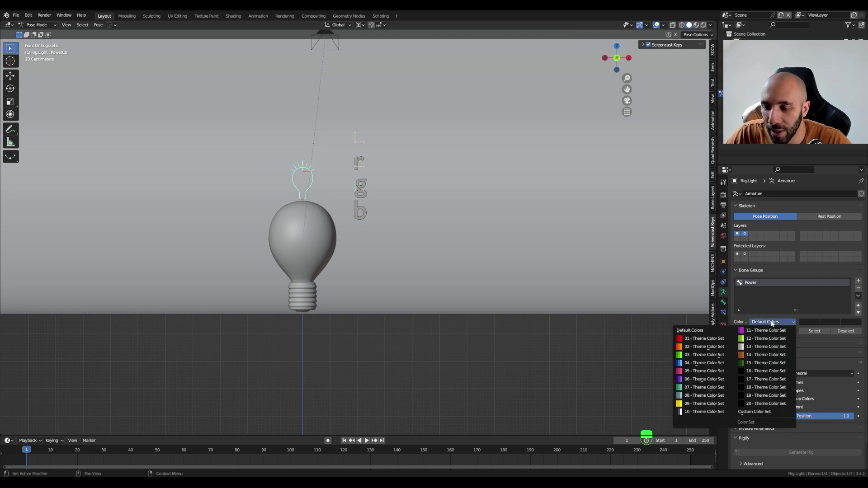
pyautogui.click(704, 403)
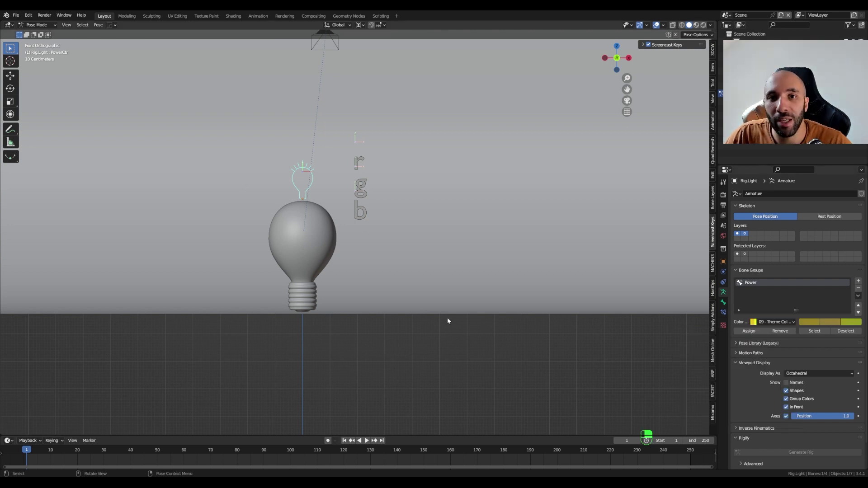
pyautogui.click(748, 330)
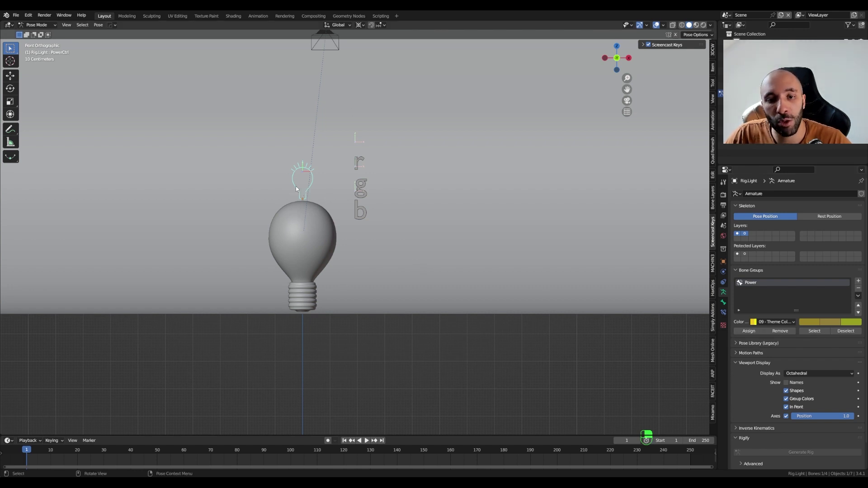
pyautogui.click(748, 331)
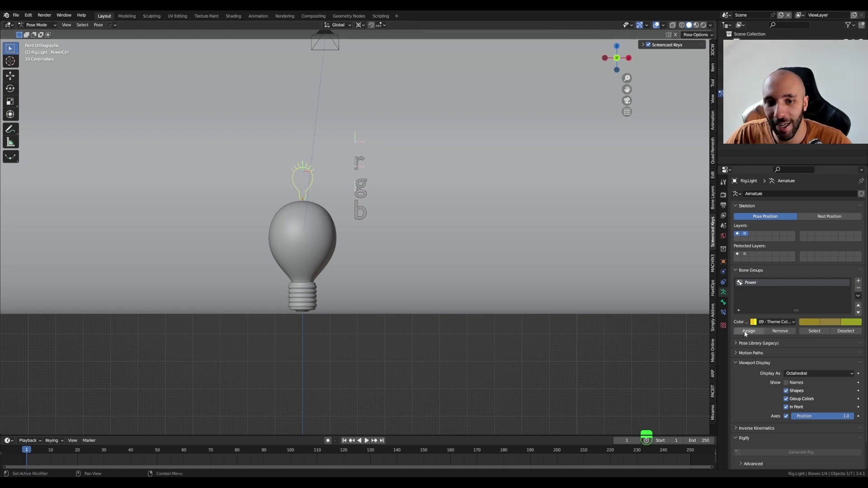
pyautogui.click(360, 200)
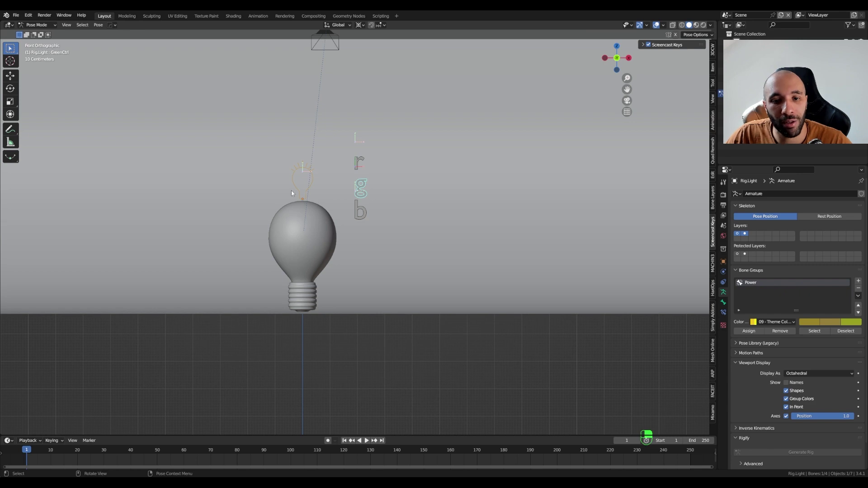
pyautogui.click(313, 186)
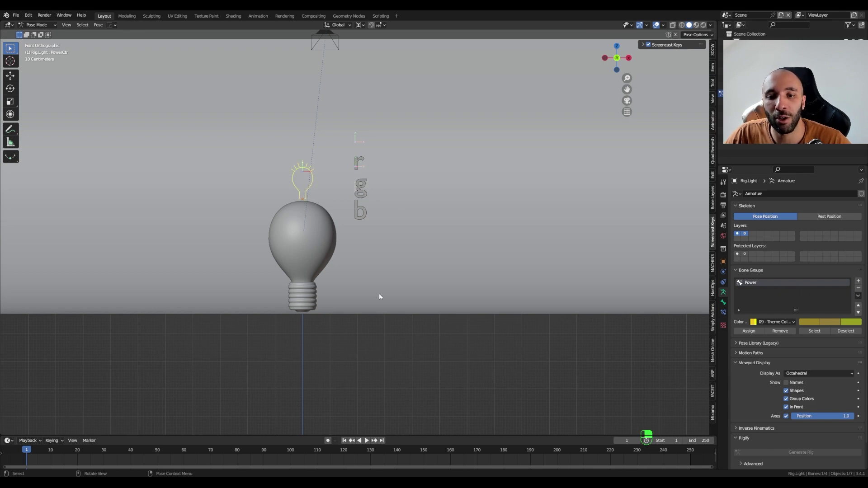
# Step: Create a bone group named Red with the 01 - Theme Color Set and assign the RedCtrl bone to it
pyautogui.click(361, 160)
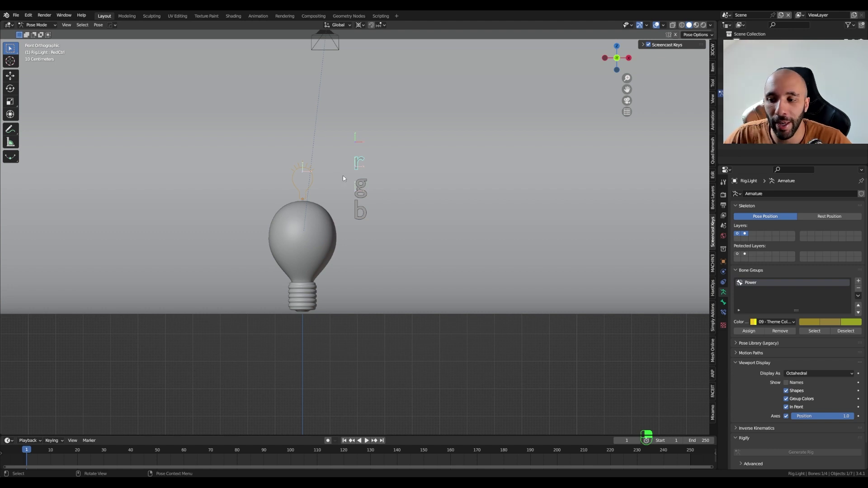
pyautogui.click(857, 280)
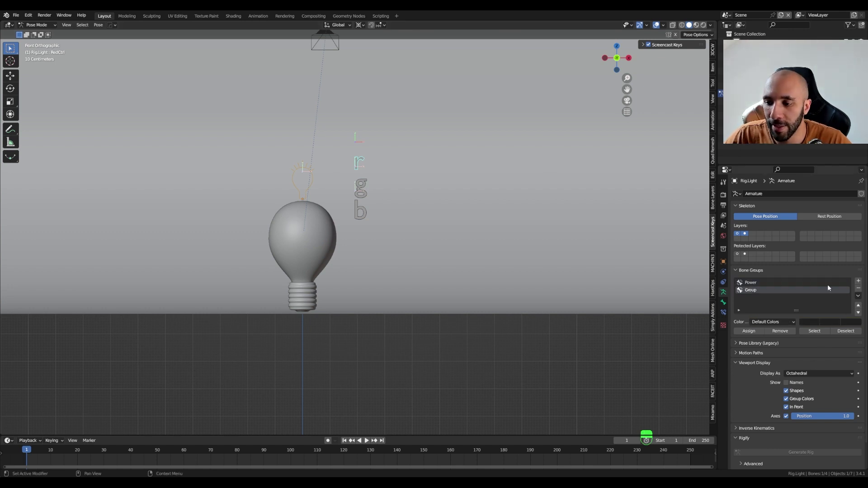
pyautogui.doubleClick(754, 289)
pyautogui.write('Red')
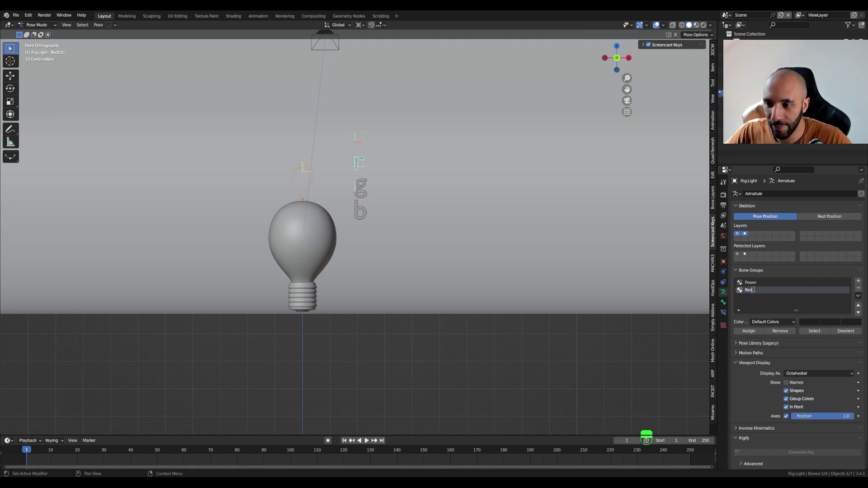
pyautogui.press('Return')
pyautogui.click(787, 321)
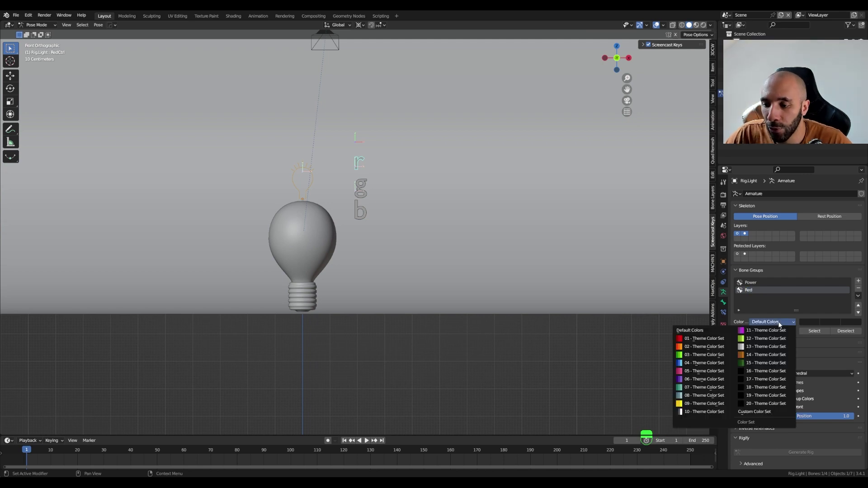
pyautogui.click(713, 339)
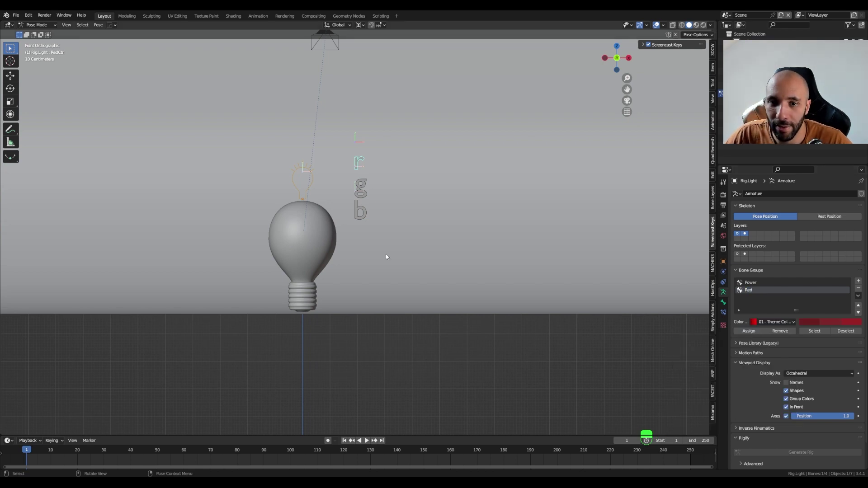
pyautogui.click(749, 332)
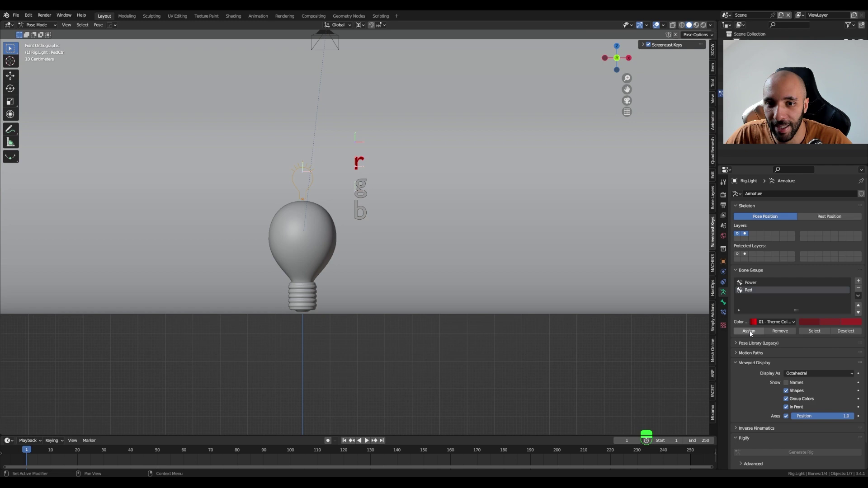
# Step: Create a bone group named Green with the 03 - Theme Color Set and assign the GreenCtrl bone to it
pyautogui.click(364, 187)
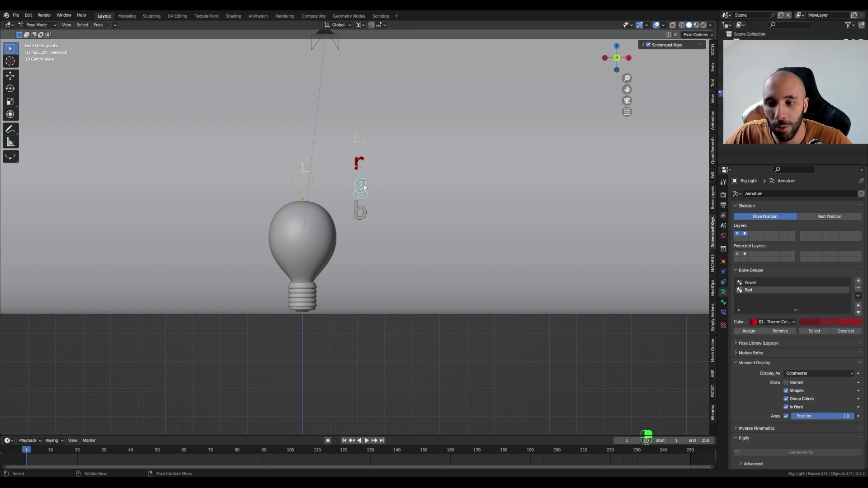
pyautogui.click(858, 281)
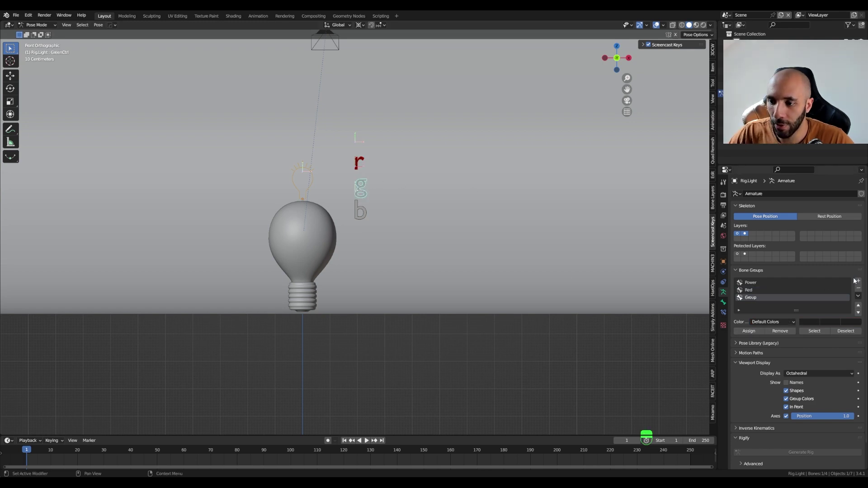
pyautogui.doubleClick(751, 298)
pyautogui.write('Green')
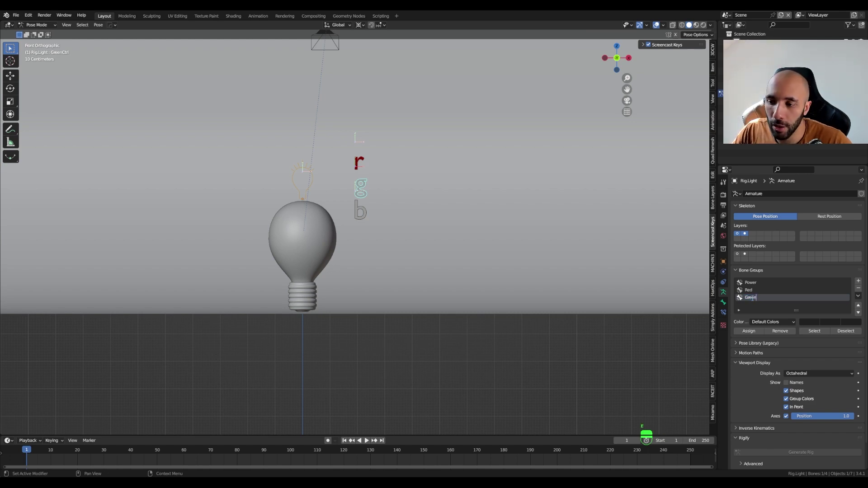
pyautogui.press('Return')
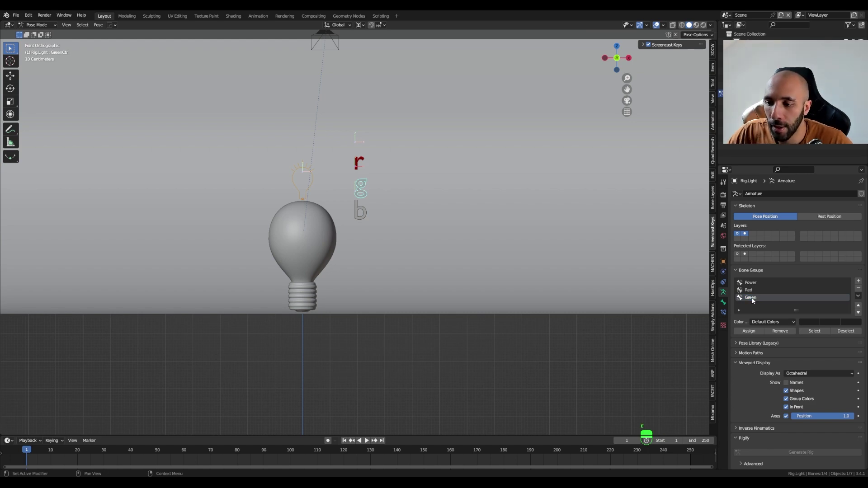
pyautogui.click(762, 323)
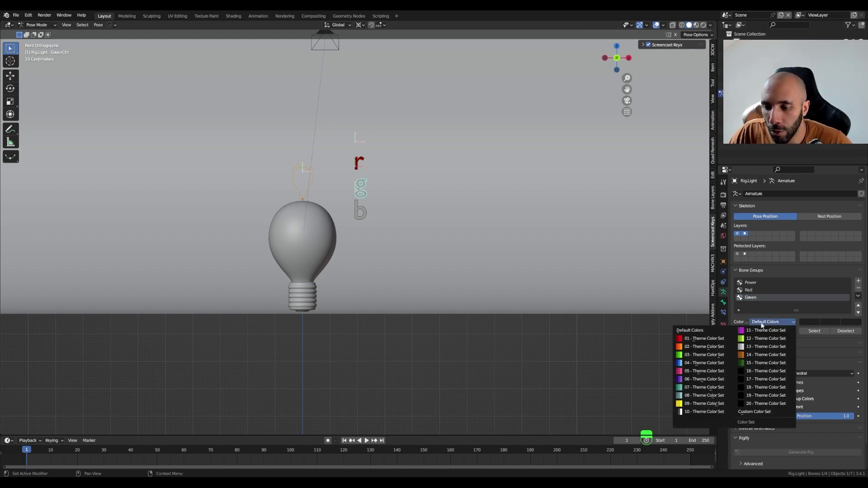
pyautogui.click(704, 354)
pyautogui.click(748, 331)
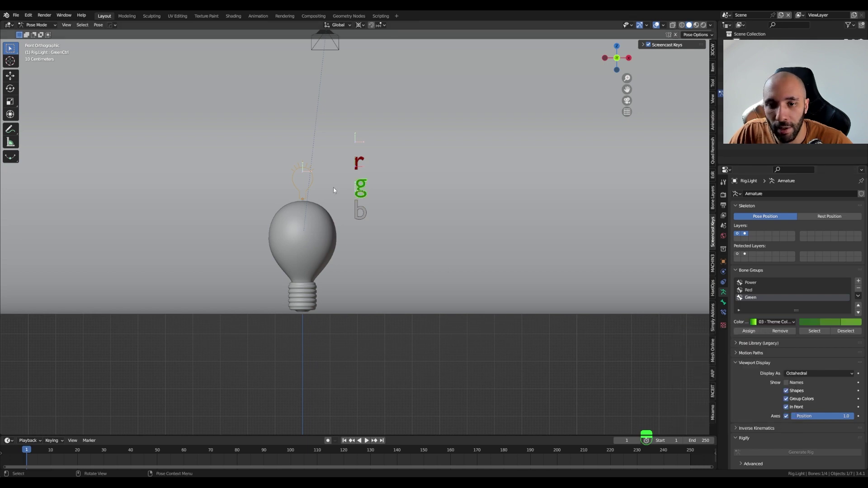
# Step: Create a bone group named Blue with the 04 - Theme Color Set and assign the BlueCtrl bone to it
pyautogui.click(360, 219)
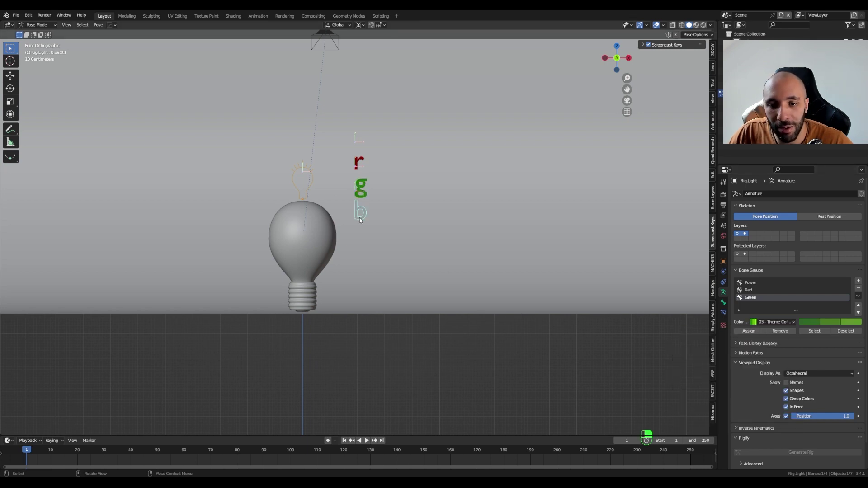
pyautogui.click(858, 280)
pyautogui.doubleClick(751, 305)
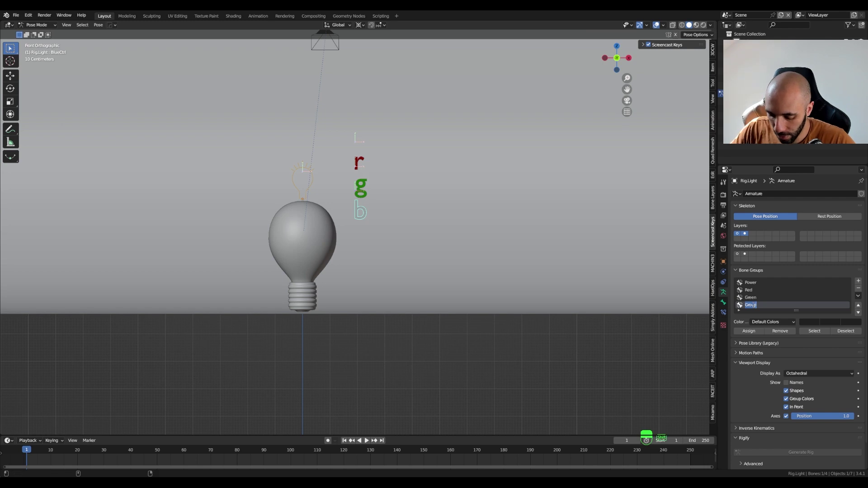
pyautogui.write('Blue')
pyautogui.press('Return')
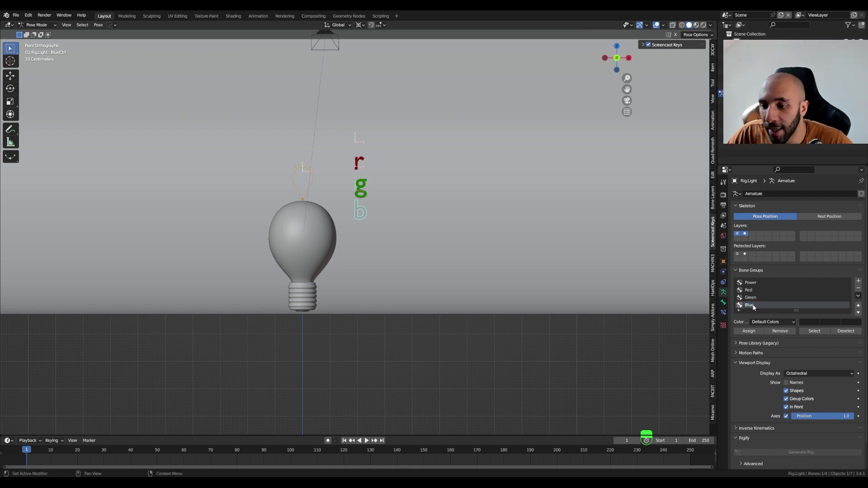
pyautogui.click(748, 331)
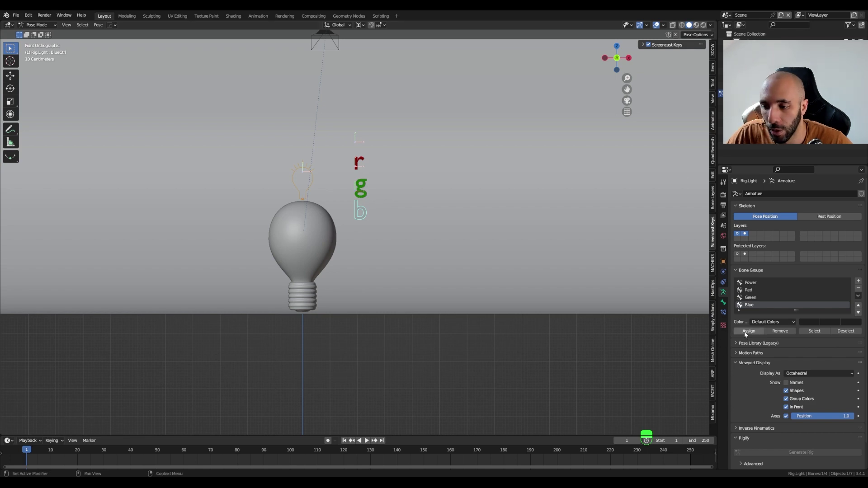
pyautogui.click(769, 322)
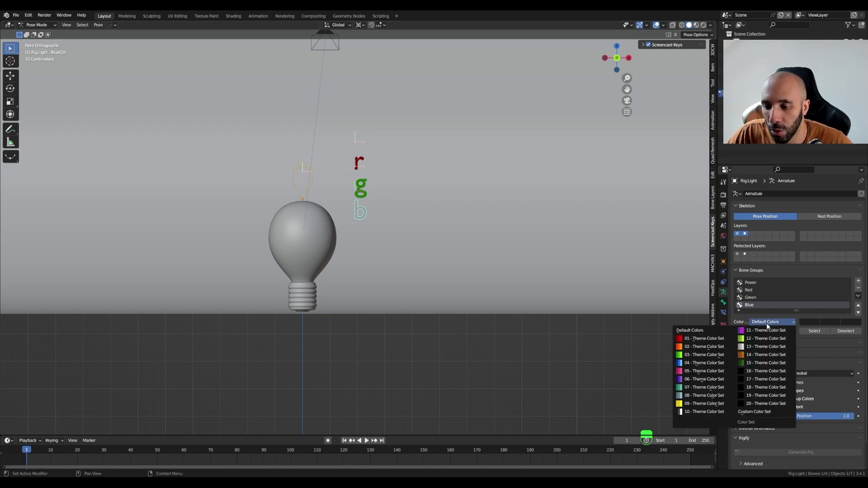
pyautogui.click(714, 363)
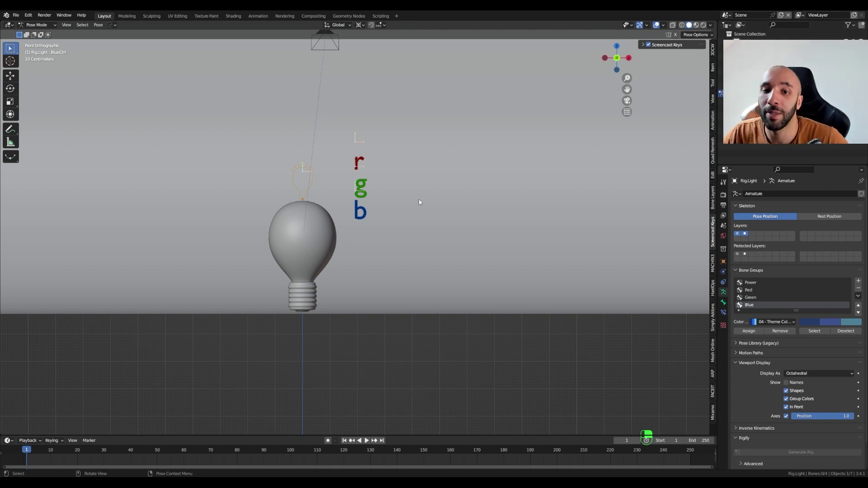
# Step: Switch the viewport to Material Preview shading and raise the PowerCtrl bone above the bulb to test the light control
pyautogui.press('KP_0')
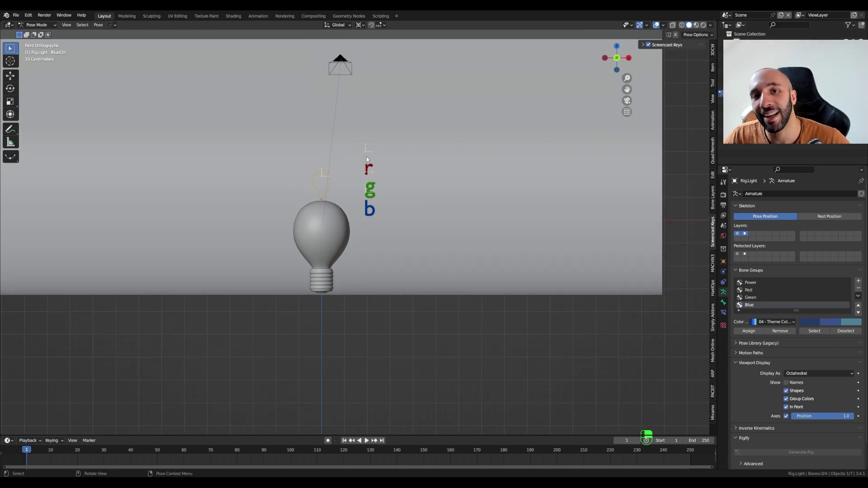
pyautogui.click(696, 25)
pyautogui.moveTo(584, 237); pyautogui.dragTo(340, 283, button='middle')
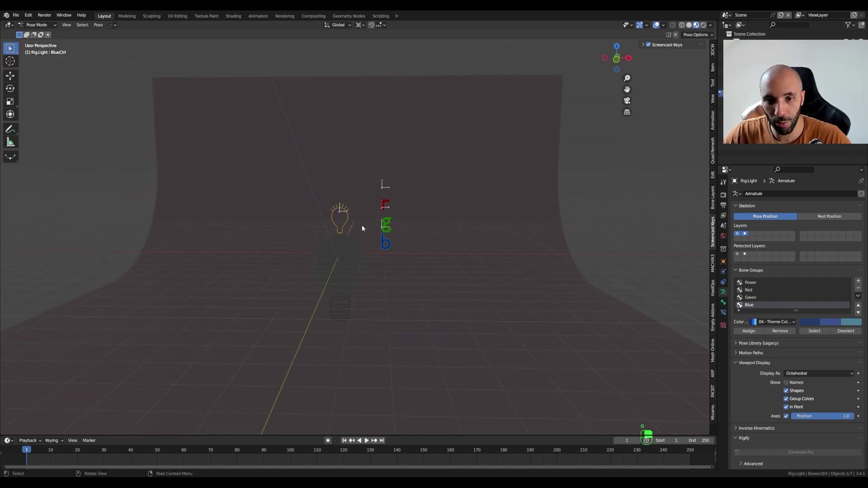
pyautogui.click(347, 226)
pyautogui.press('g')
pyautogui.click(349, 180)
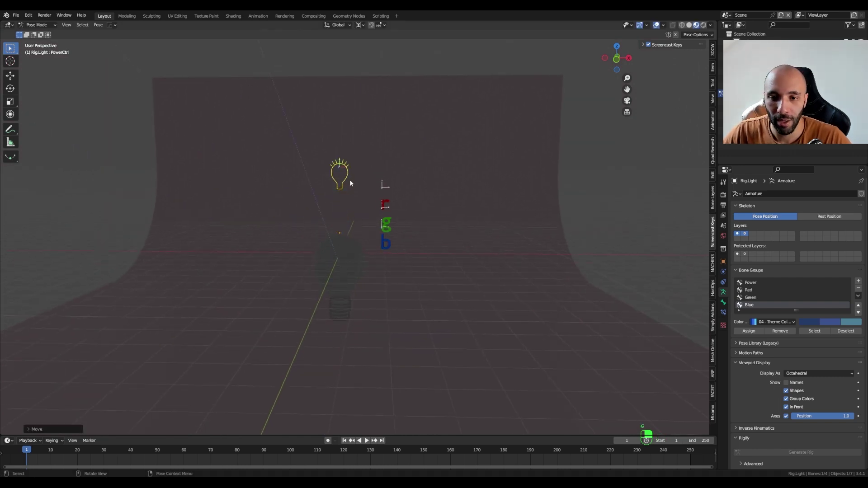
# Step: Slide the RedCtrl and GreenCtrl bones outward along X, away from the bulb, to mix a yellow light
pyautogui.click(384, 205)
pyautogui.press('g')
pyautogui.click(399, 218)
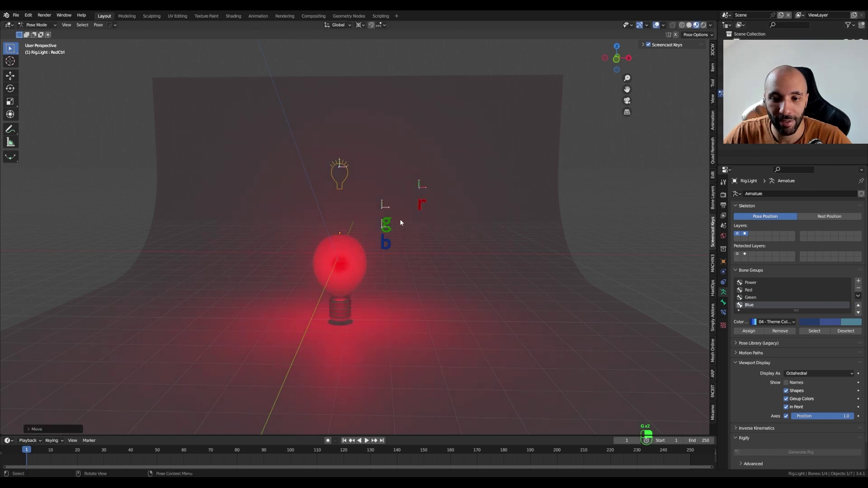
pyautogui.click(385, 224)
pyautogui.press('g')
pyautogui.click(420, 223)
# Step: Slide the BlueCtrl bone outward along X and return the GreenCtrl bone towards its starting position to shift the light to magenta
pyautogui.click(385, 243)
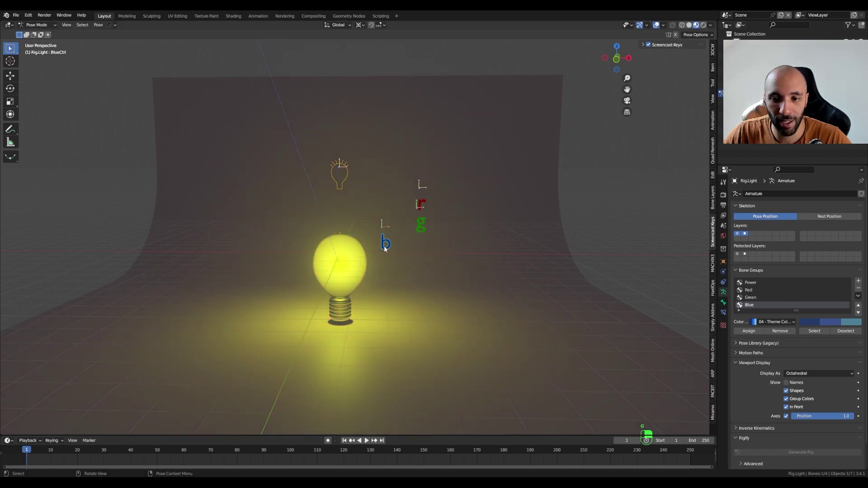
pyautogui.press('g')
pyautogui.click(423, 231)
pyautogui.click(422, 225)
pyautogui.press('g')
pyautogui.click(394, 228)
# Step: Slide the RedCtrl bone back above the GreenCtrl bone to reduce the red in the light
pyautogui.click(419, 205)
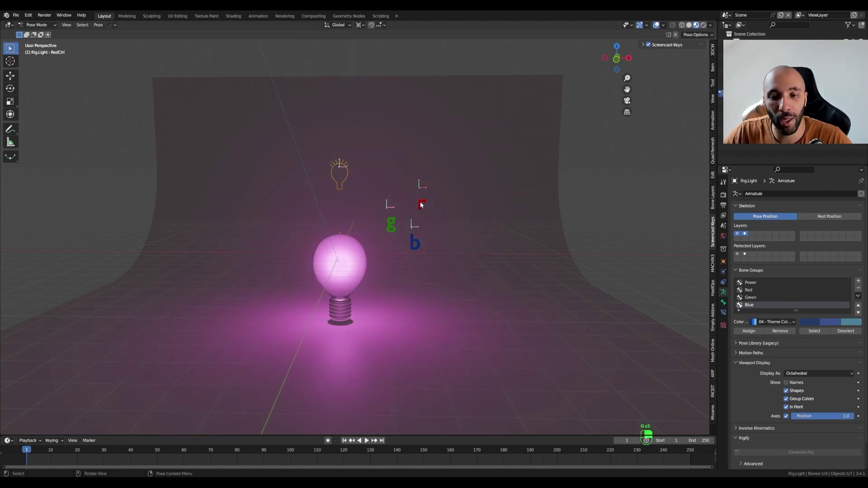
pyautogui.press('g')
pyautogui.click(397, 214)
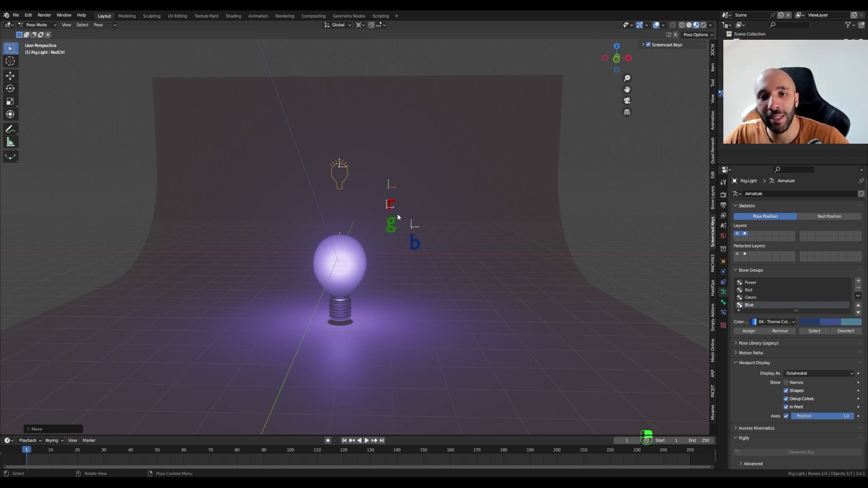
# Step: Slide the RedCtrl bone about 1.15 m outward along X and the BlueCtrl bone back beneath GreenCtrl to tint the light pink
pyautogui.moveTo(397, 214); pyautogui.dragTo(375, 220, button='middle')
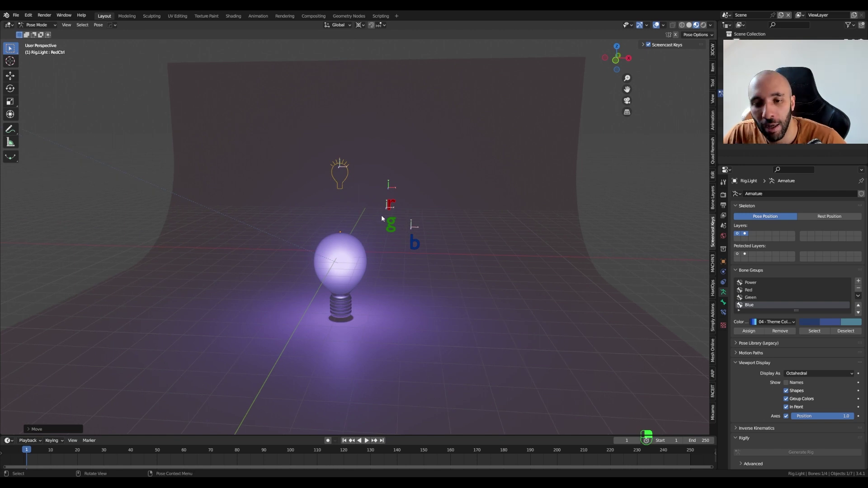
pyautogui.press('g')
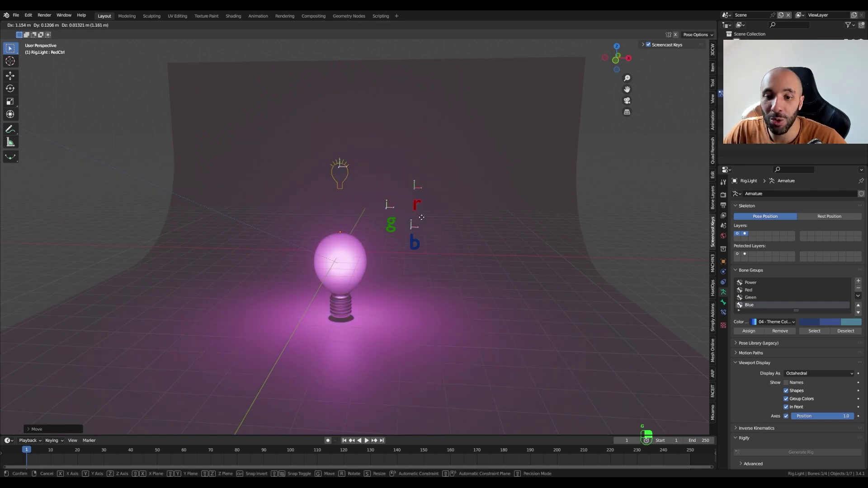
pyautogui.click(421, 217)
pyautogui.click(414, 241)
pyautogui.press('g')
pyautogui.click(393, 238)
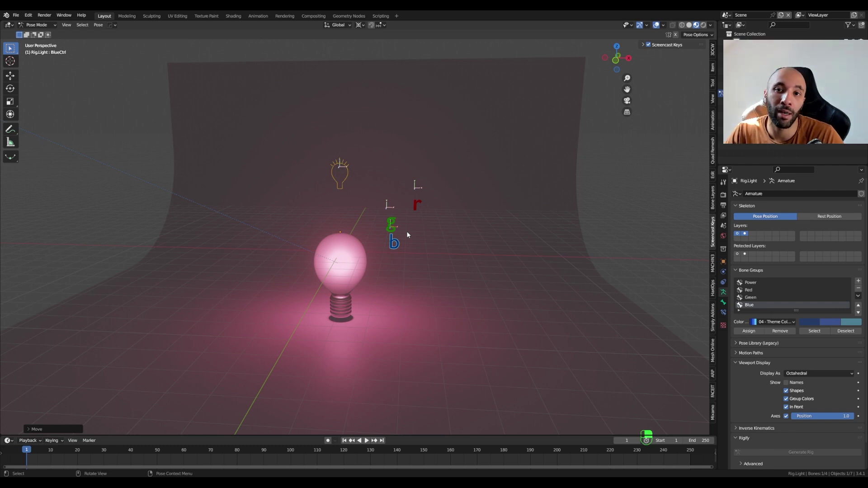
pyautogui.moveTo(406, 232); pyautogui.dragTo(399, 237, button='middle')
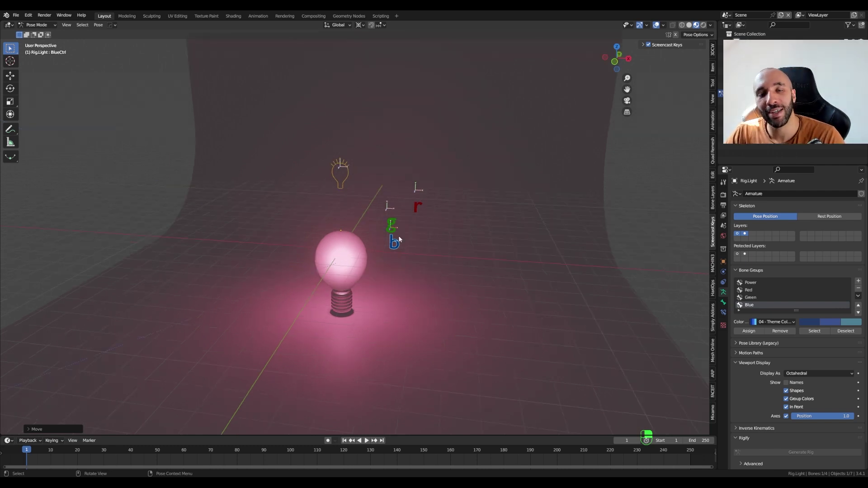